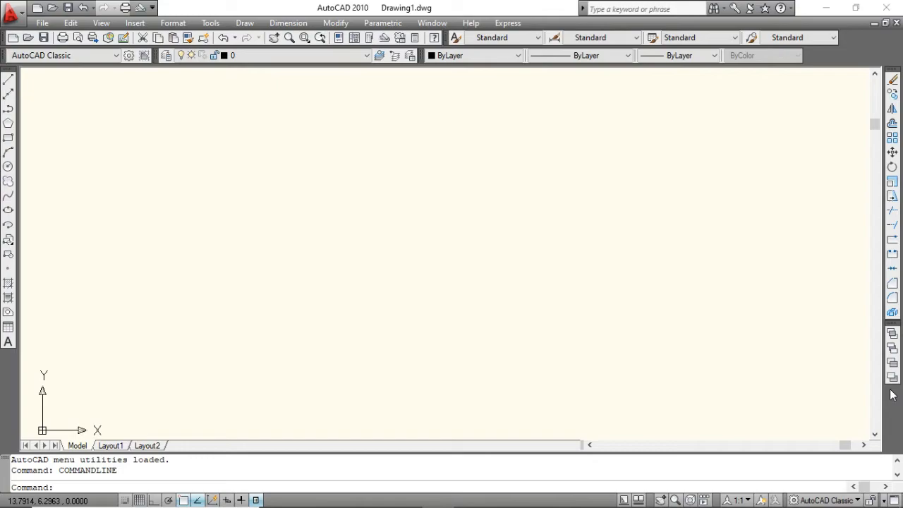
Check the dimensioned outline in the reference image 02.jpg, and begin MVSETUP in AutoCAD with paper space declined and metric units.
key(alt+Tab)
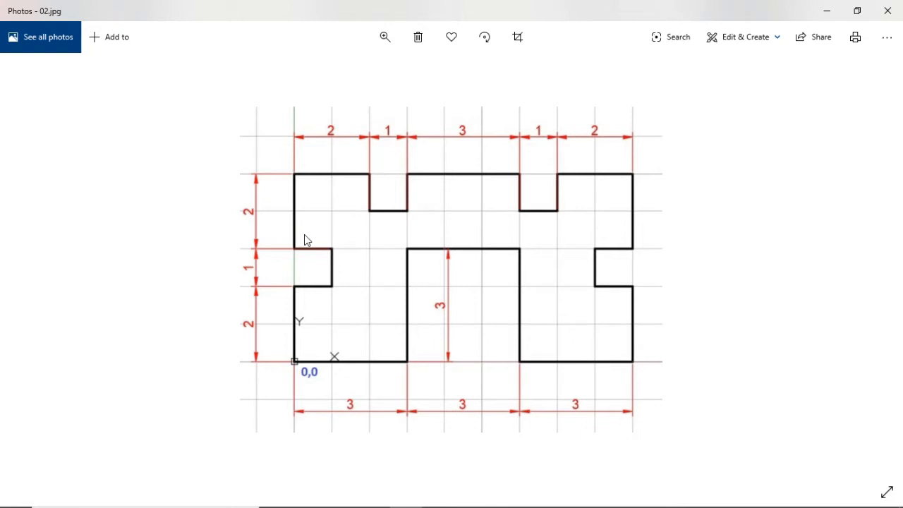
key(alt+Tab)
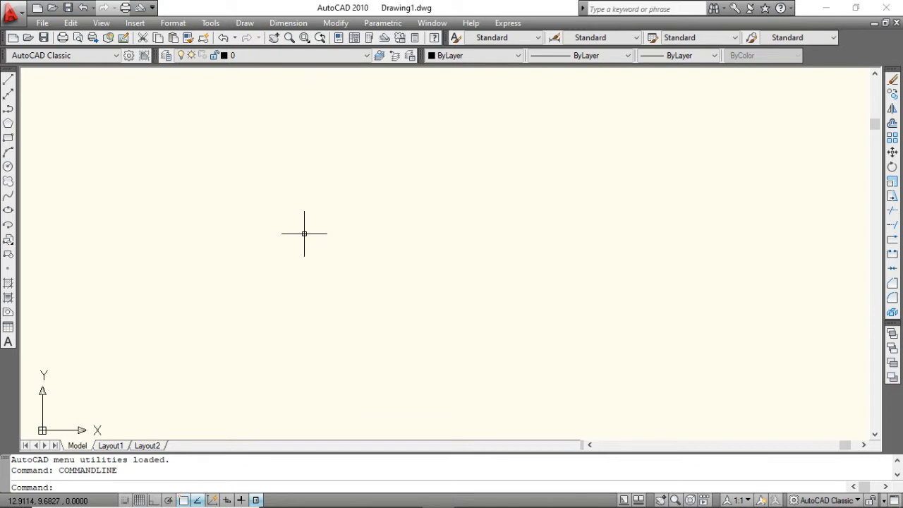
key(alt+Tab)
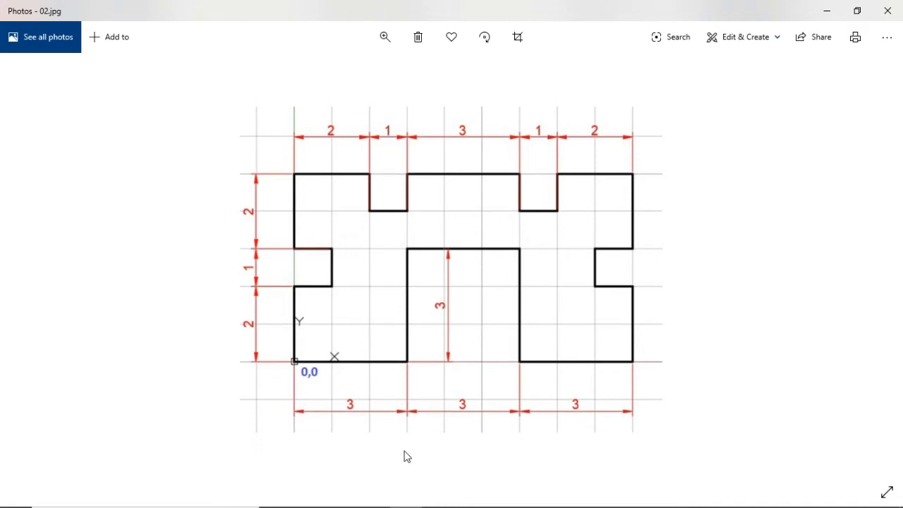
key(alt+Tab)
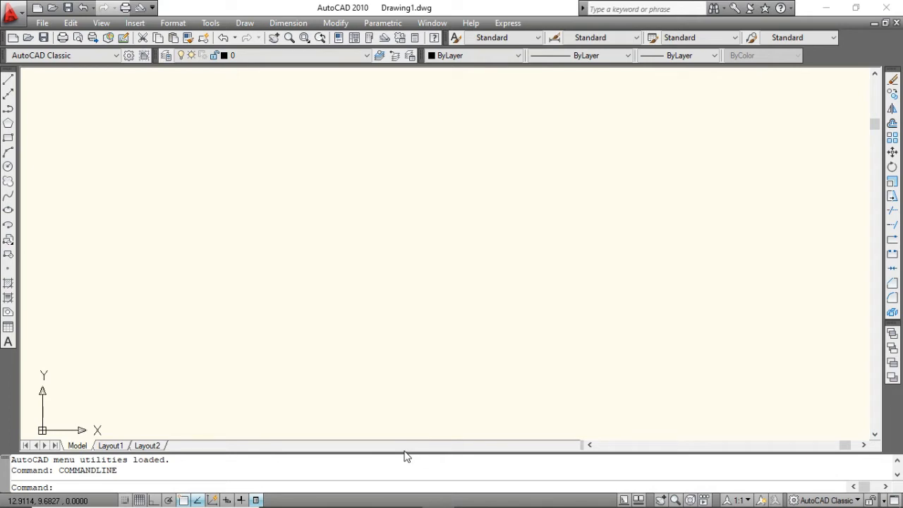
text(mvsetup)
key(Return)
text(n)
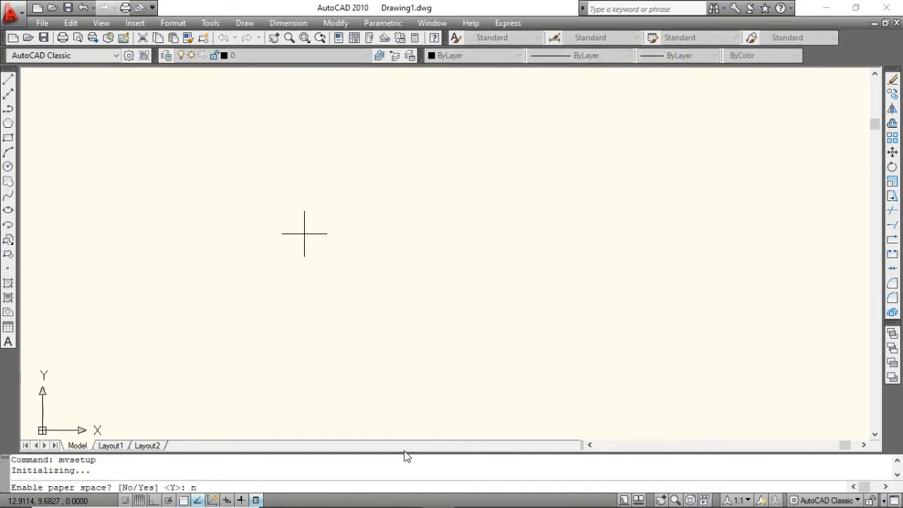
key(Return)
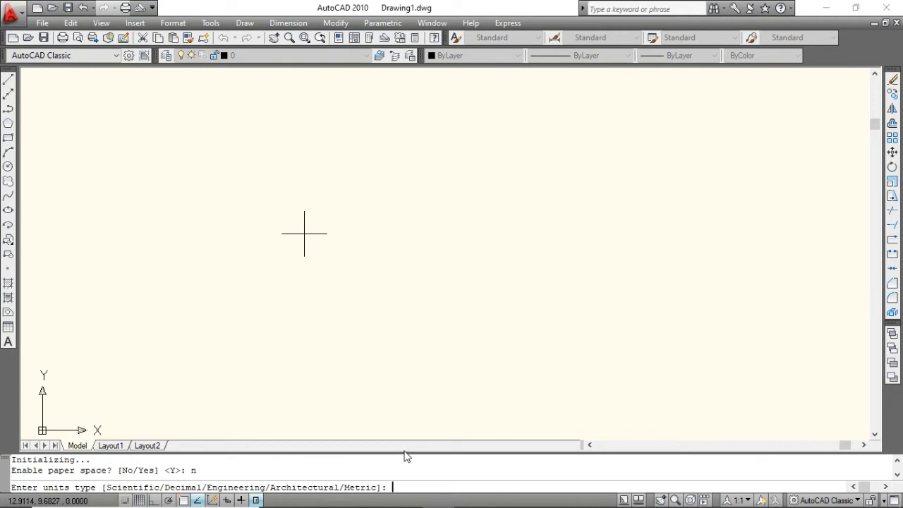
text(m)
key(Return)
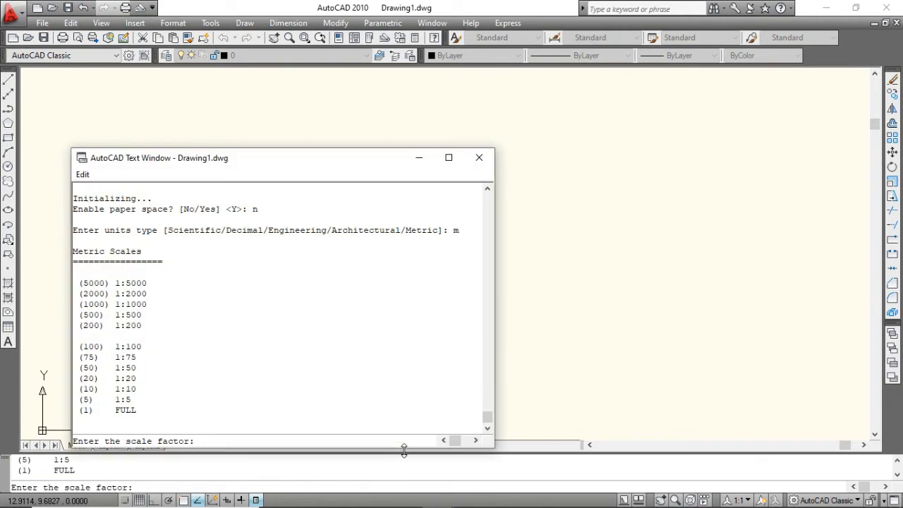
Set the scale factor to 1 and the paper size to 10 wide by 10 high.
text(1)
key(Return)
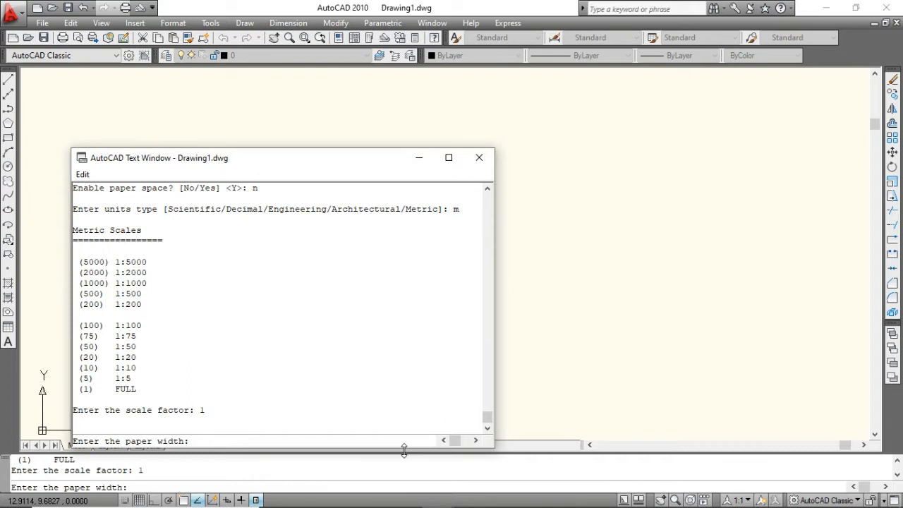
text(10)
key(Return)
text(10)
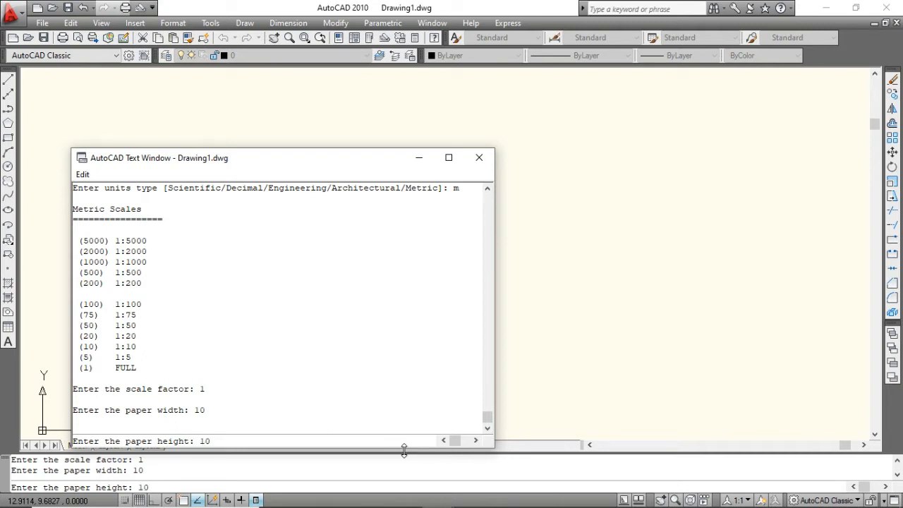
key(Return)
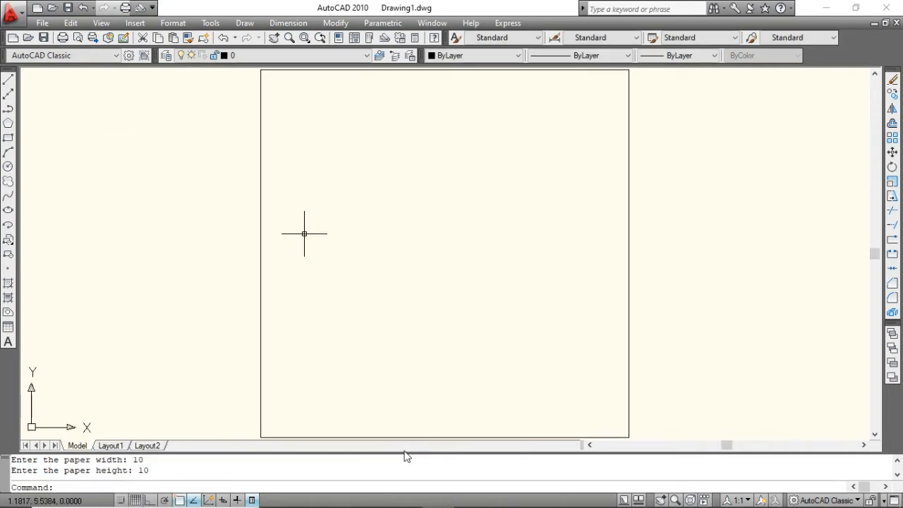
Turn off the Quick Properties display for selected objects, leaving the paper border deselected.
click(260, 254)
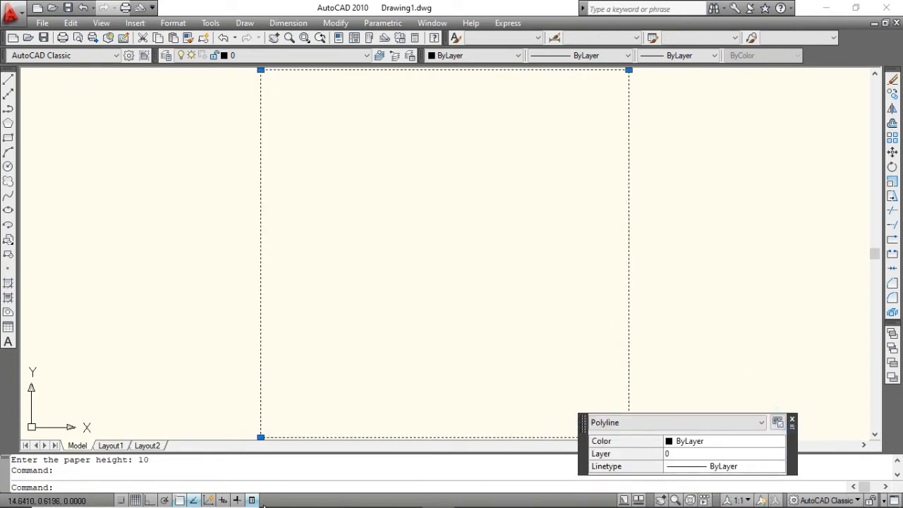
click(252, 500)
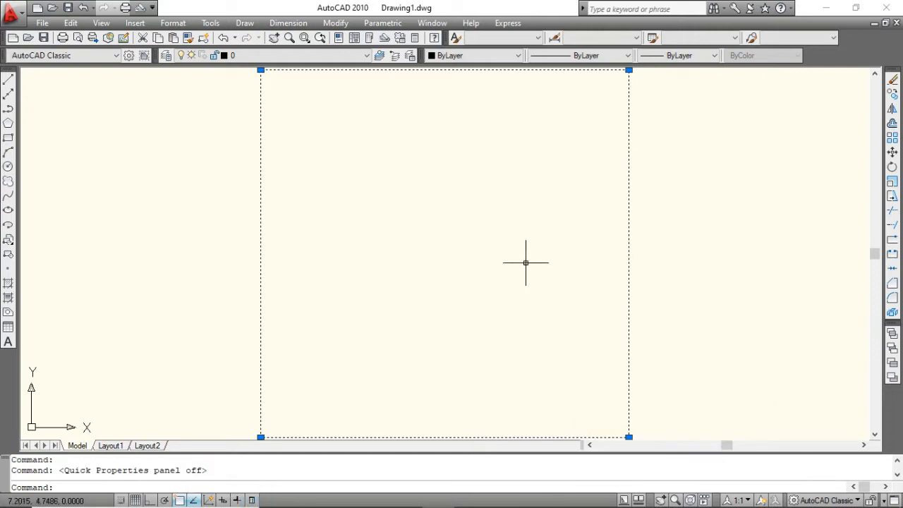
key(Escape)
key(Escape)
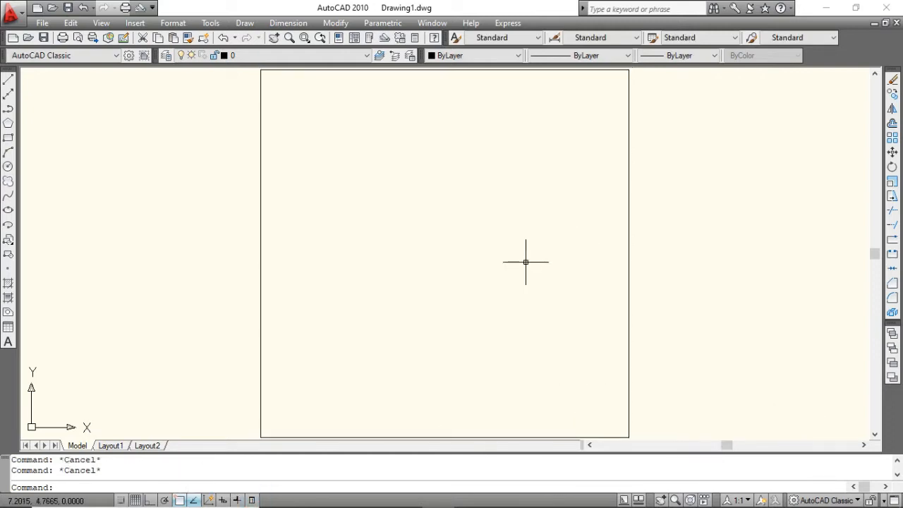
Erase all objects in the drawing, including the paper border.
text(e)
key(Return)
text(all)
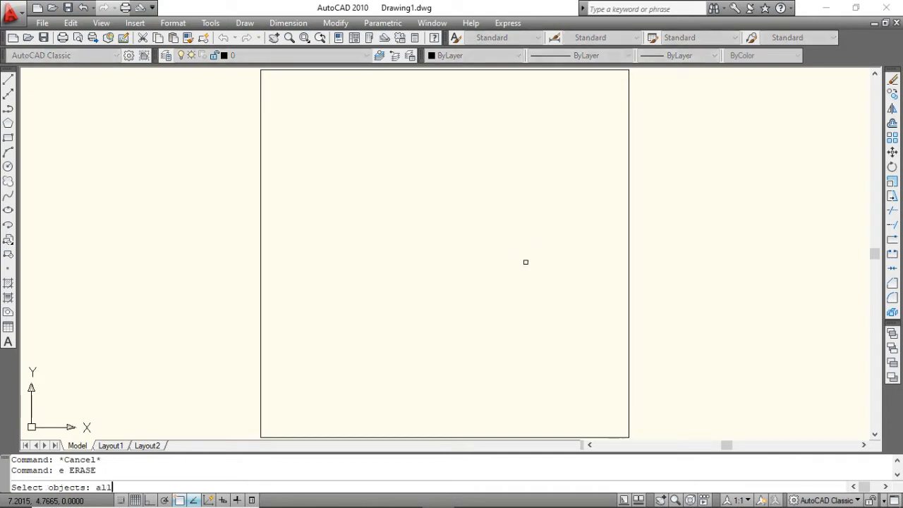
key(Return)
key(Return)
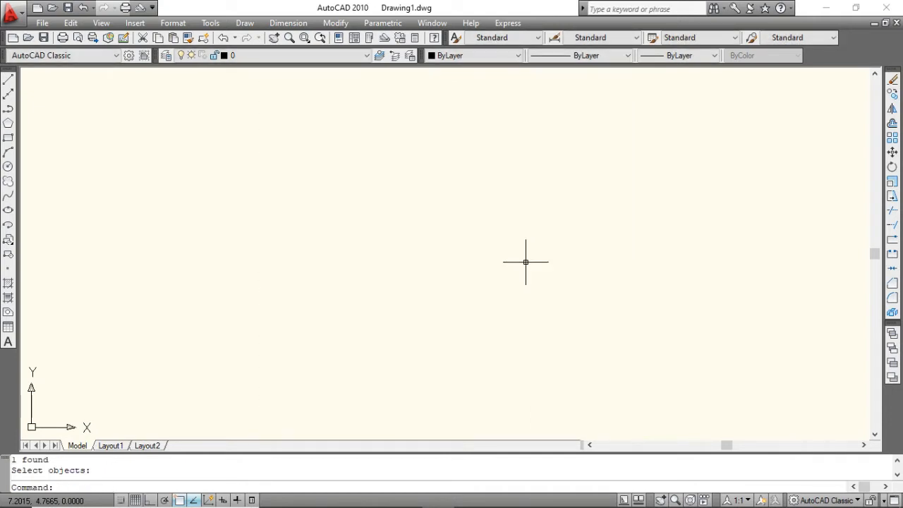
Consult the reference image and draw the outline's first bottom edge with Line, 3 units to the right with Ortho on.
key(alt+Tab)
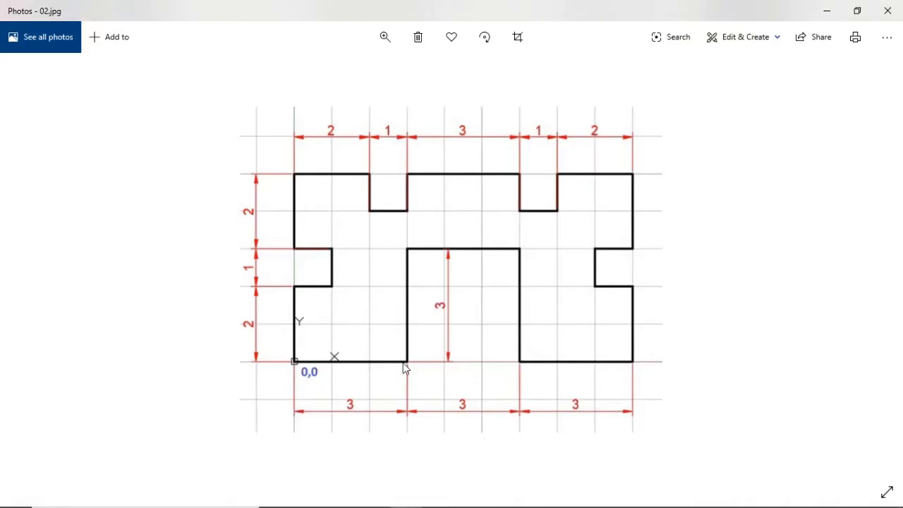
key(alt+Tab)
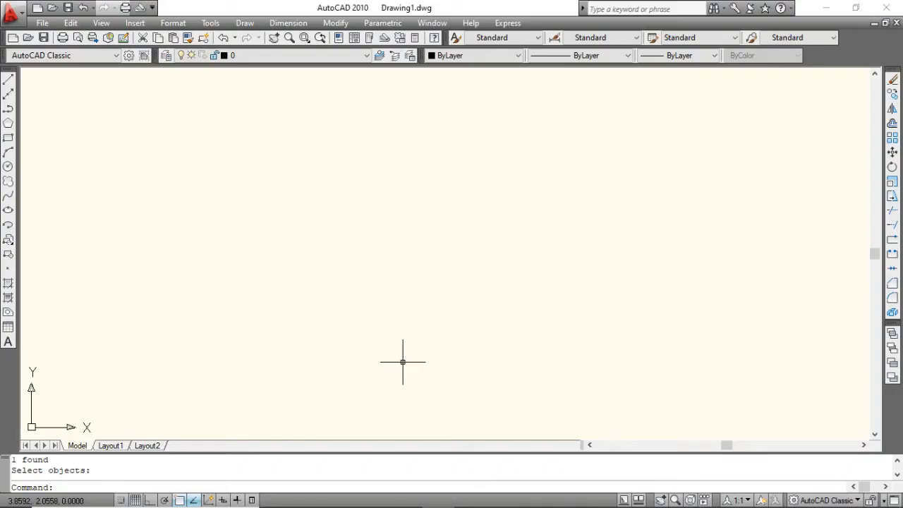
text(l)
key(Return)
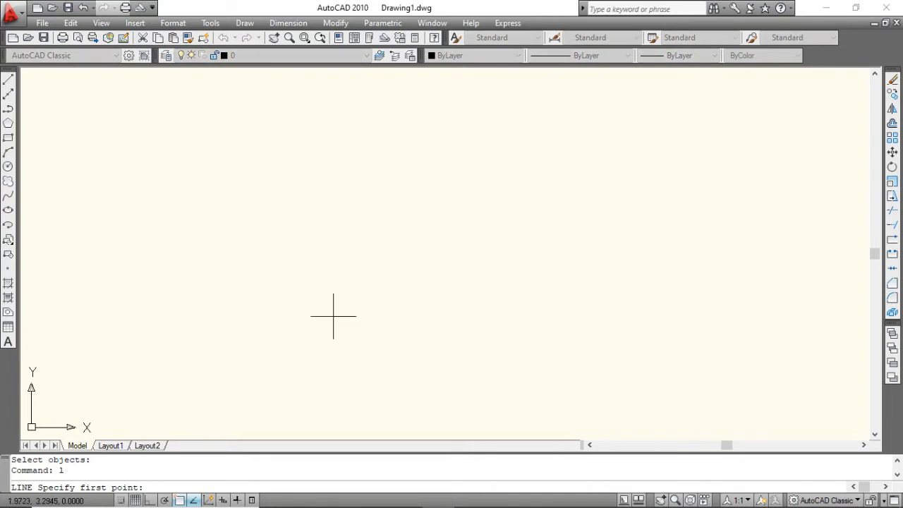
click(269, 341)
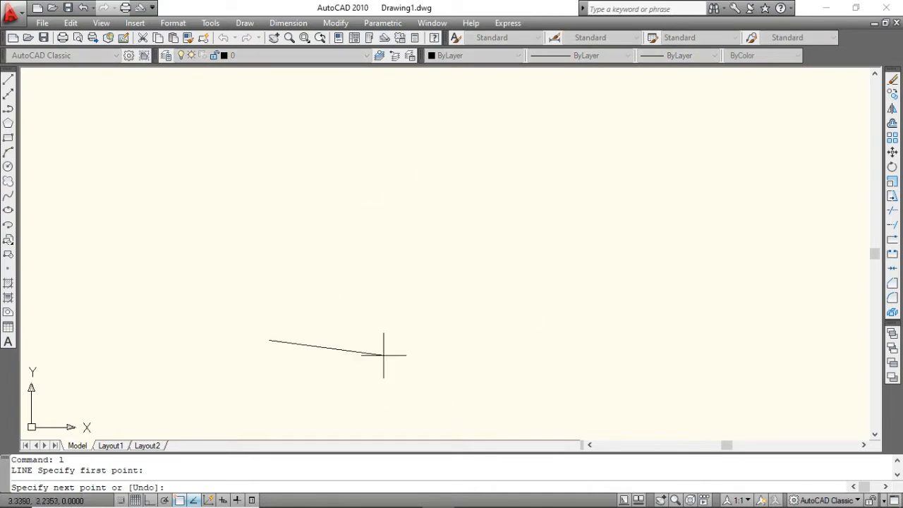
click(149, 500)
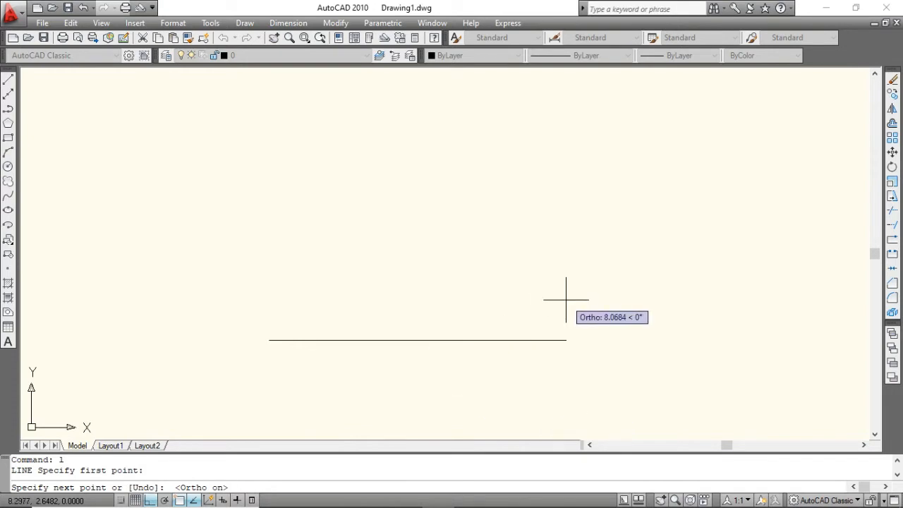
text(3)
key(Return)
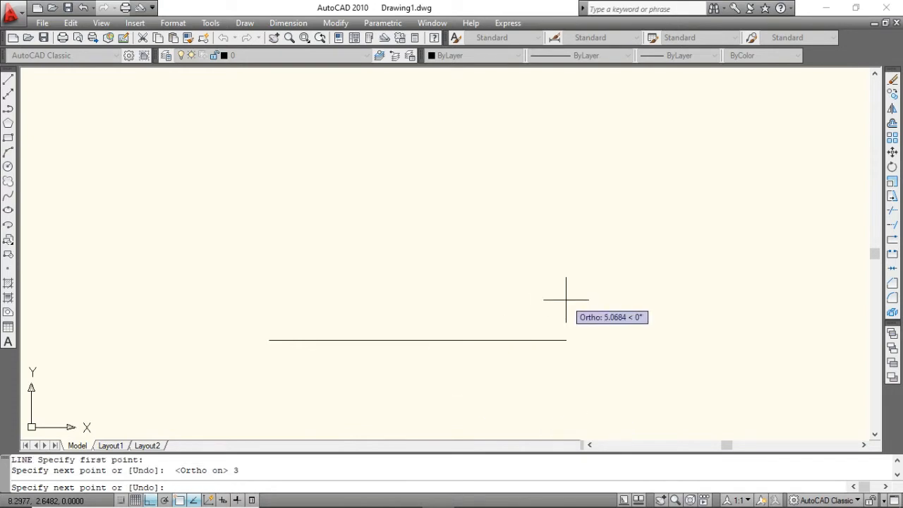
Continue the line 3 units up, 3 units right and 3 units down to outline the central opening, following the reference image.
key(alt+Tab)
key(alt+Tab)
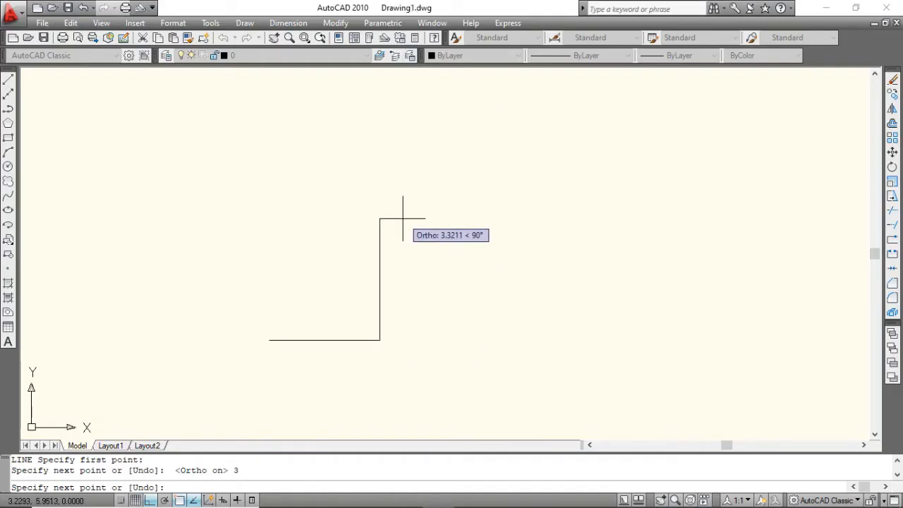
text(3)
key(Return)
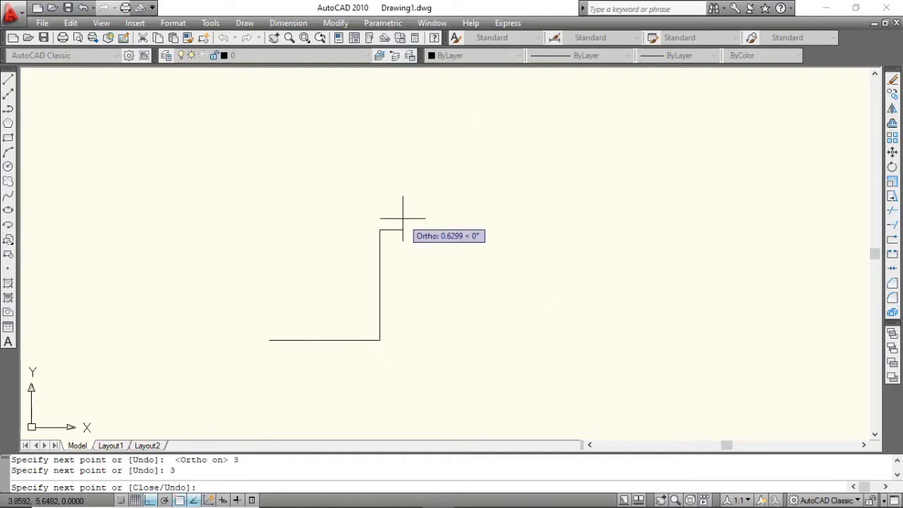
key(alt+Tab)
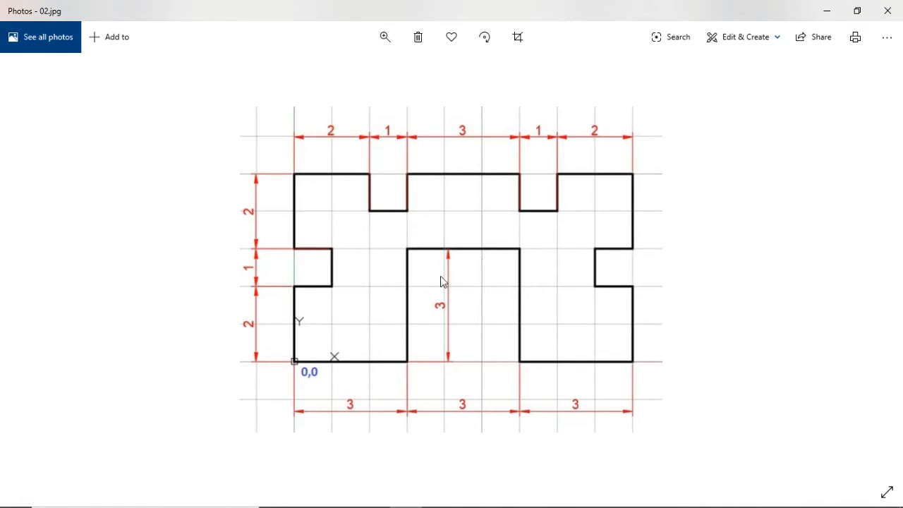
key(alt+Tab)
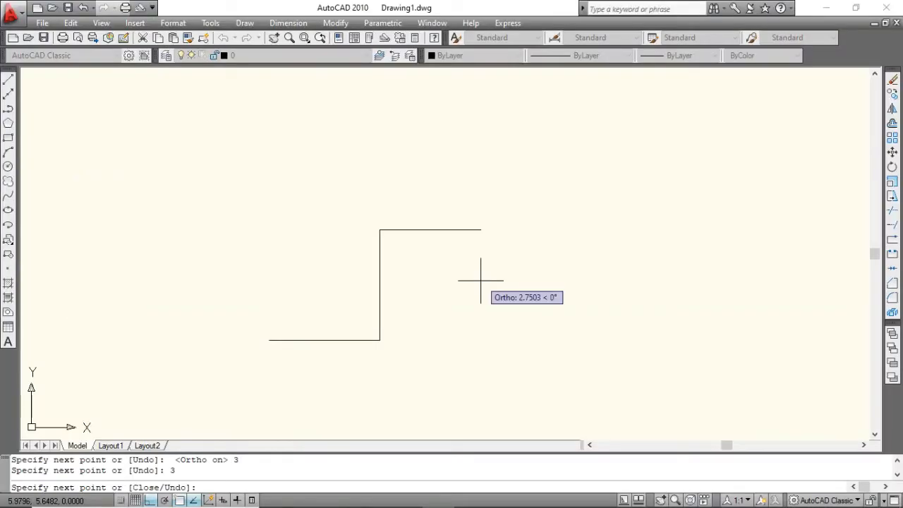
text(3)
key(Return)
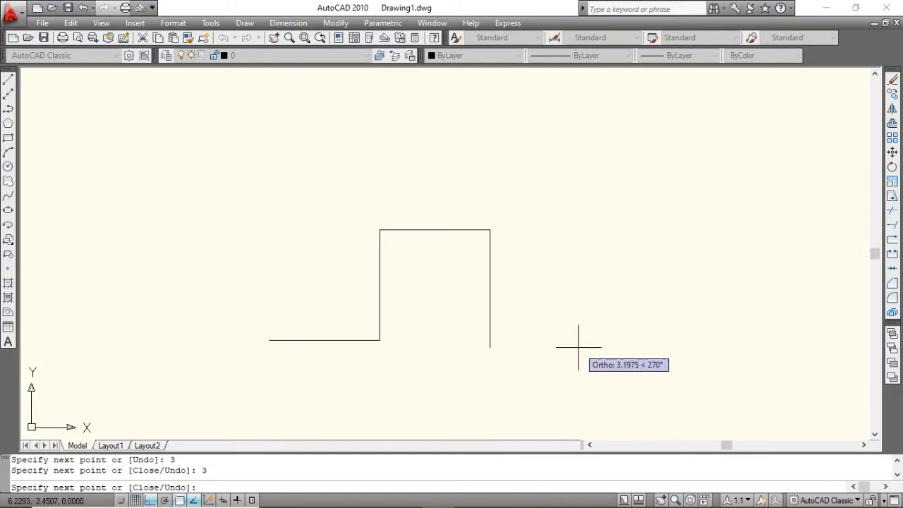
text(3)
key(Return)
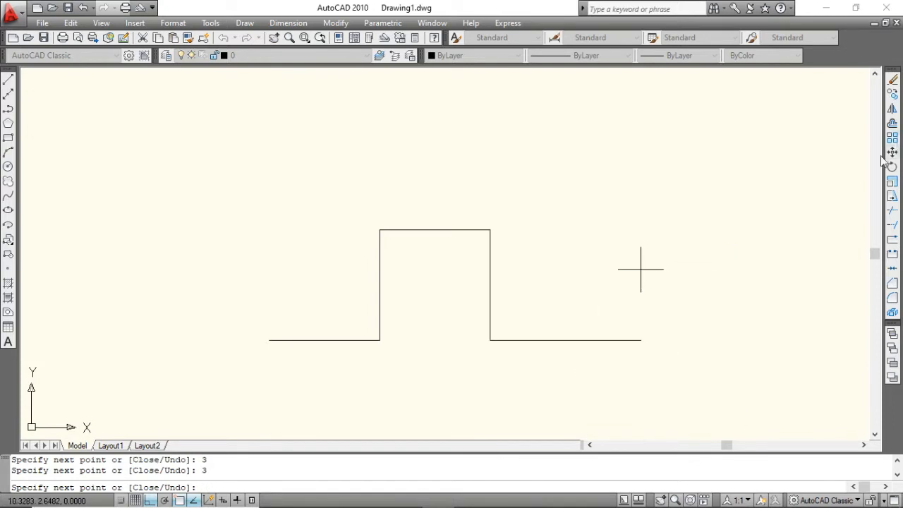
Draw the bottom edge of the right leg 3 units to the right, following the reference image.
key(alt+Tab)
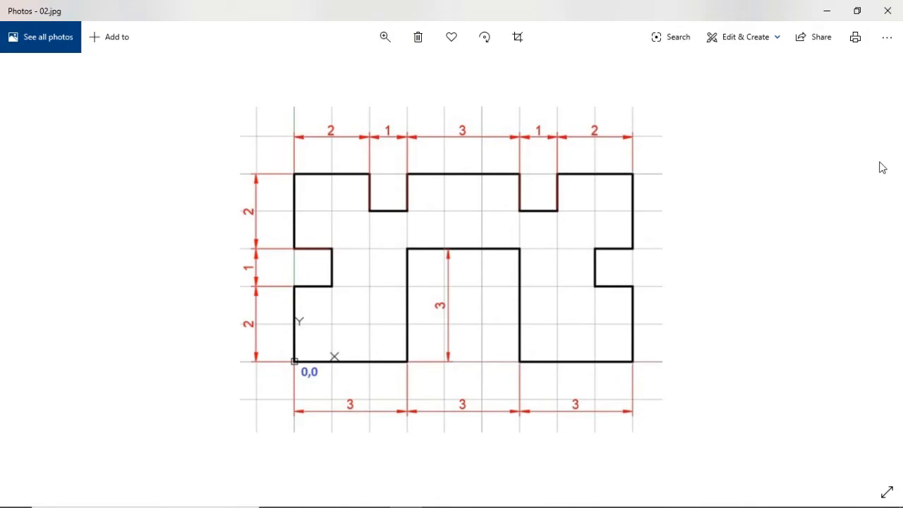
key(alt+Tab)
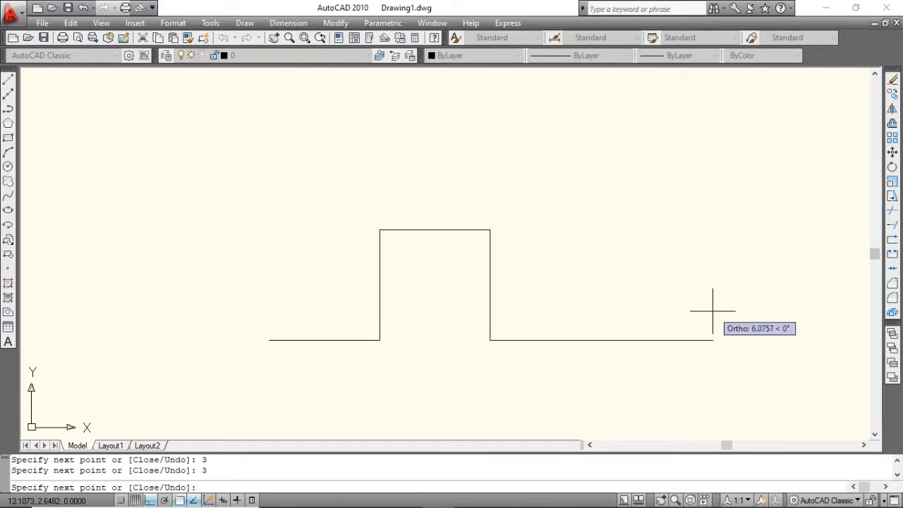
text(3)
key(Return)
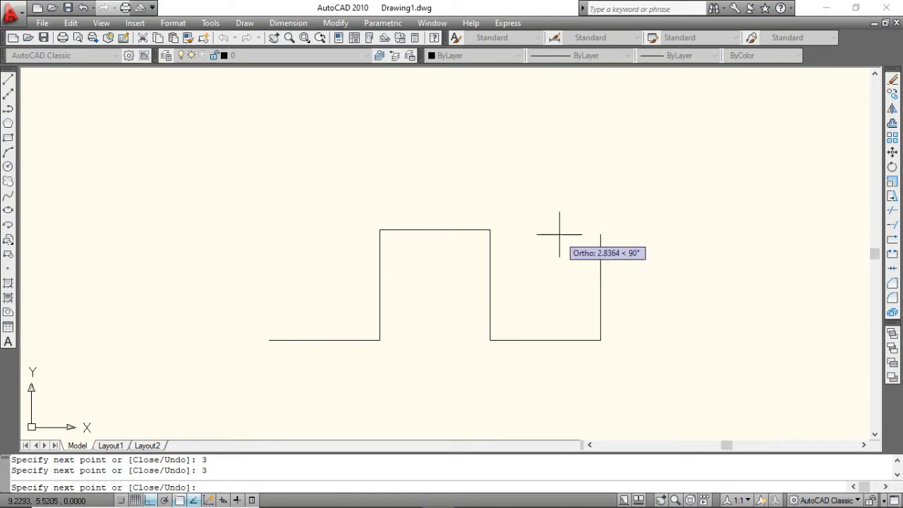
Continue the outline 2 units up the right side and 1 unit left into the side notch, following the reference image.
key(alt+Tab)
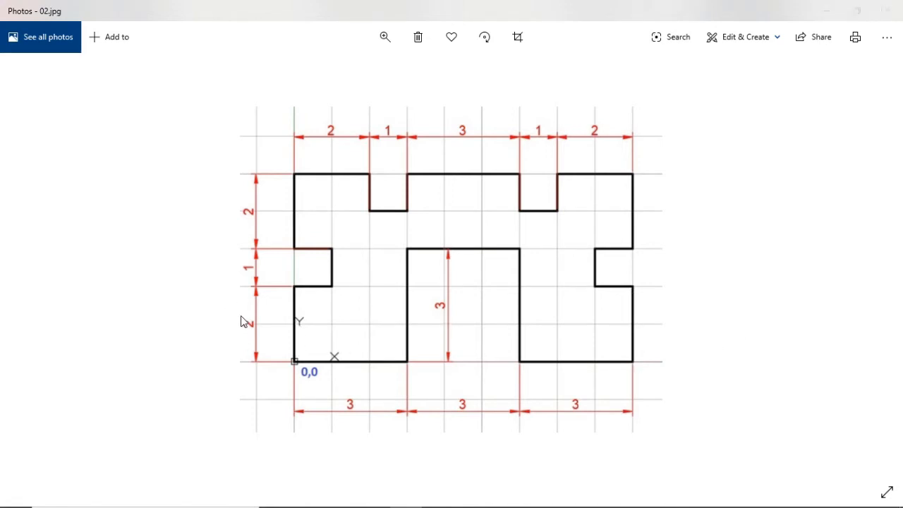
key(alt+Tab)
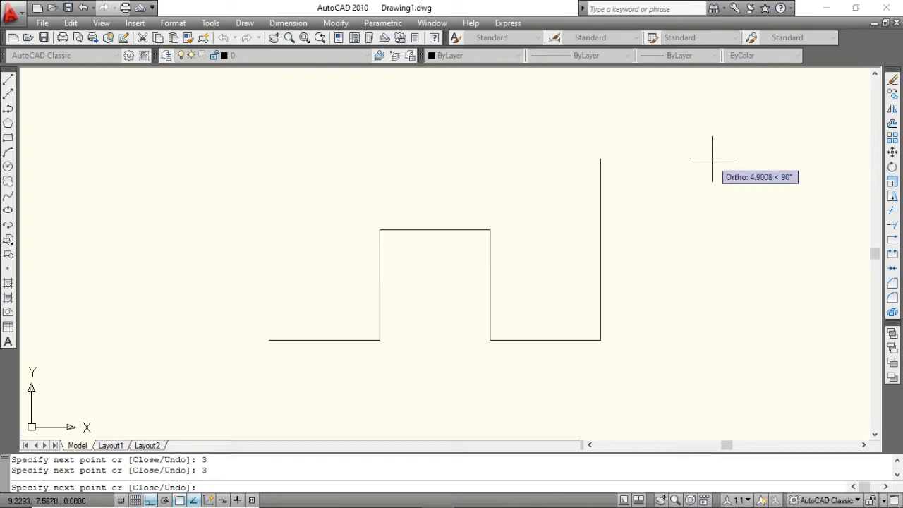
text(2)
key(Return)
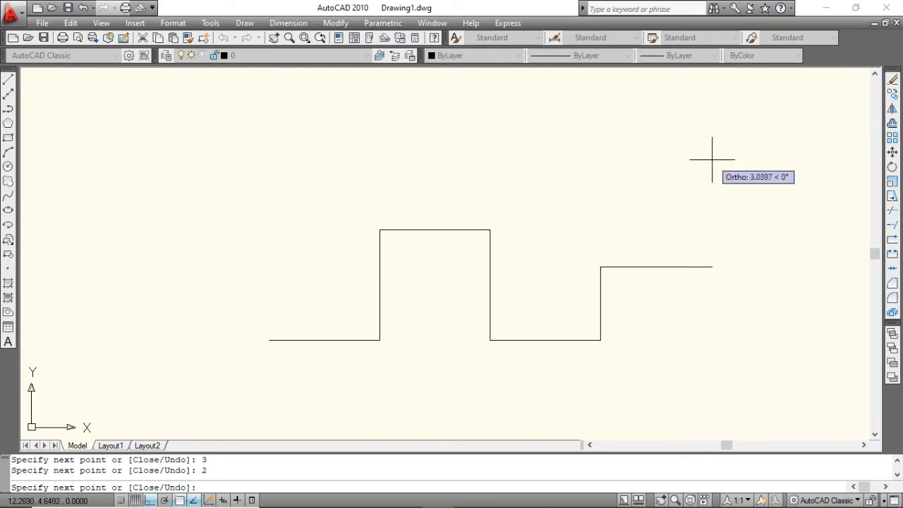
text(1)
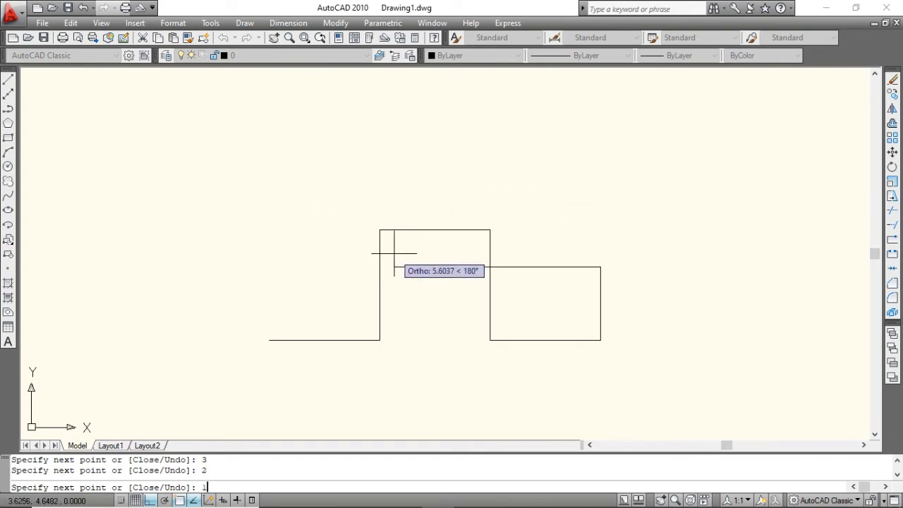
key(Return)
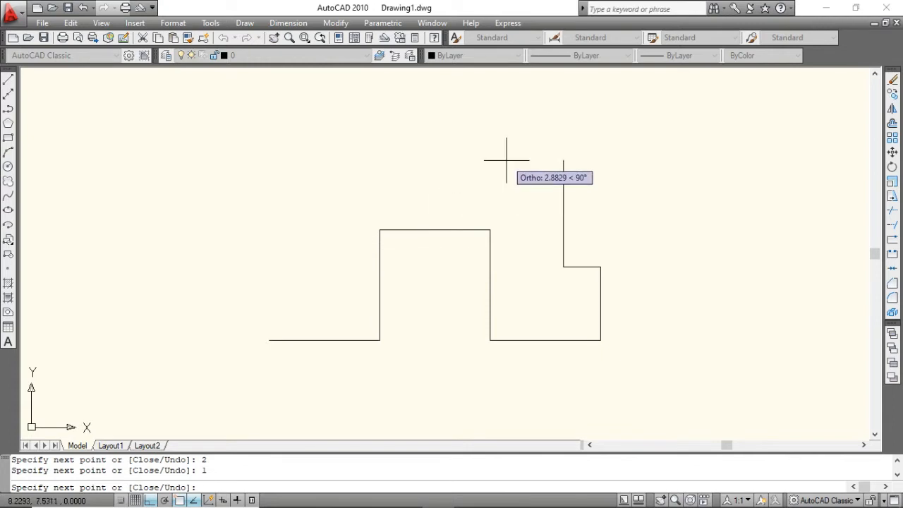
Complete the right side notch by continuing the line 1 unit up and 1 unit right.
text(1)
key(Return)
text(1)
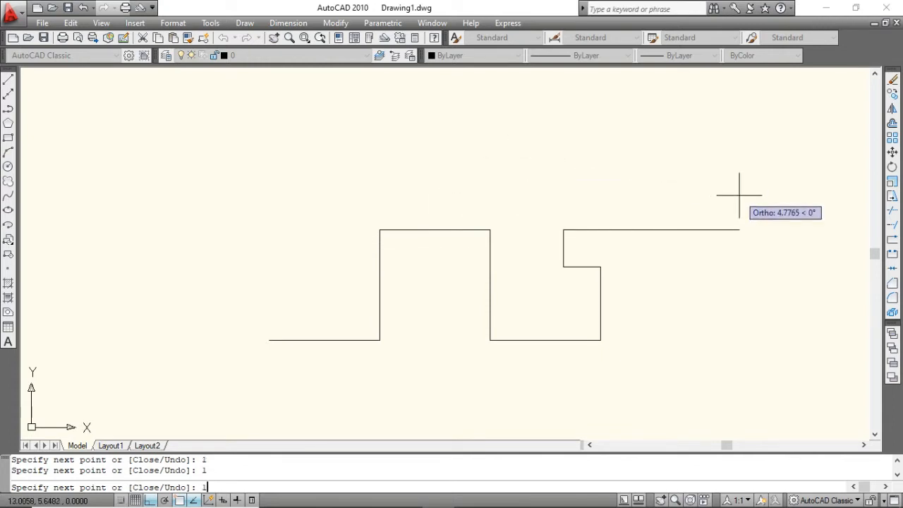
key(Return)
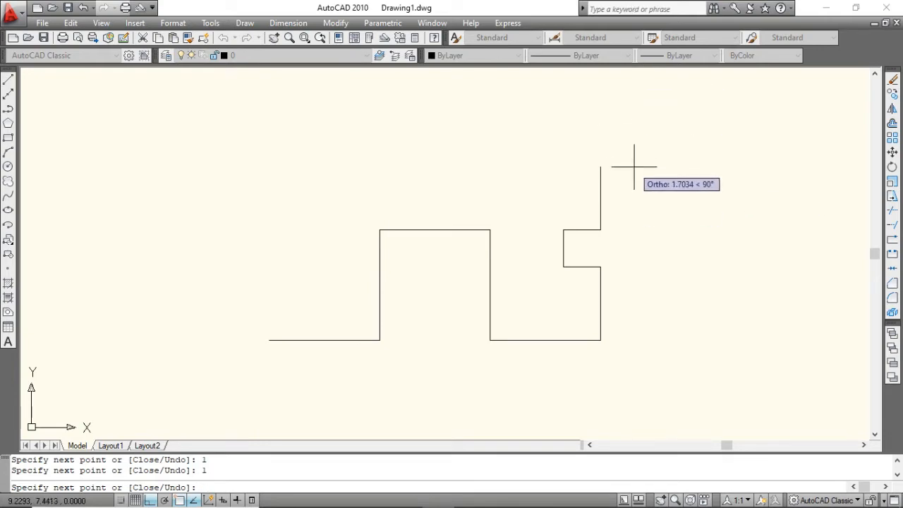
Continue the outline 2 units up the right side and 2 units left along the top edge, following the reference image.
key(alt+Tab)
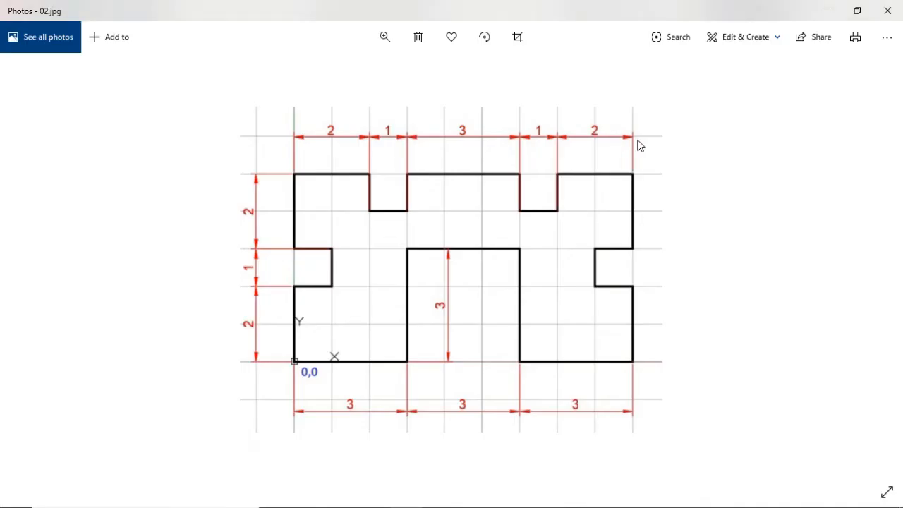
key(alt+Tab)
text(2)
key(Return)
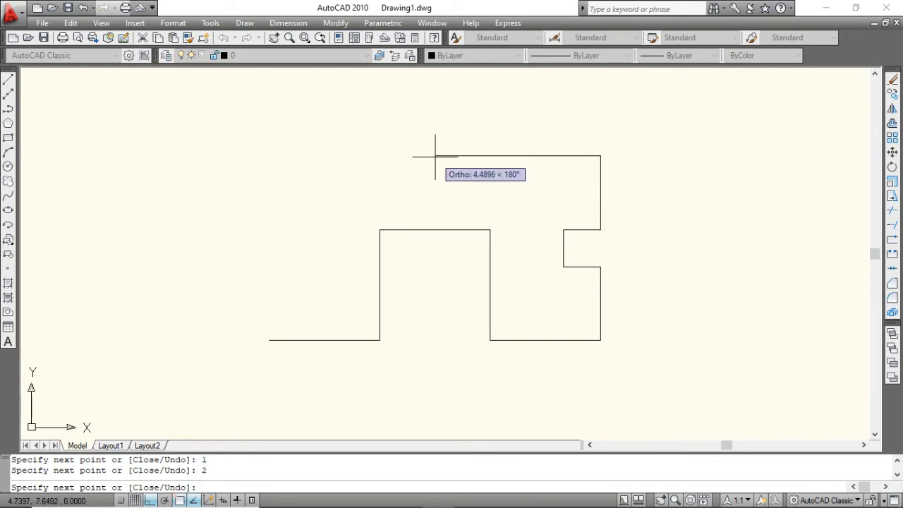
key(alt+Tab)
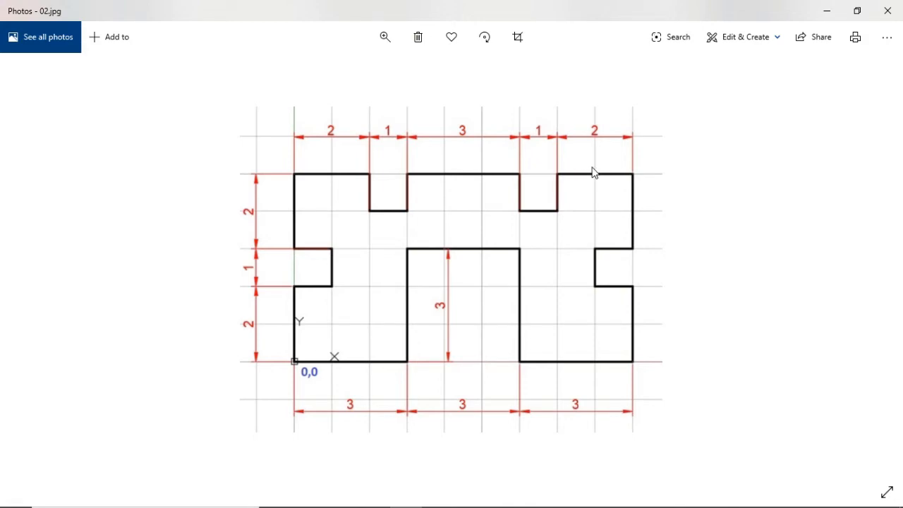
key(alt+Tab)
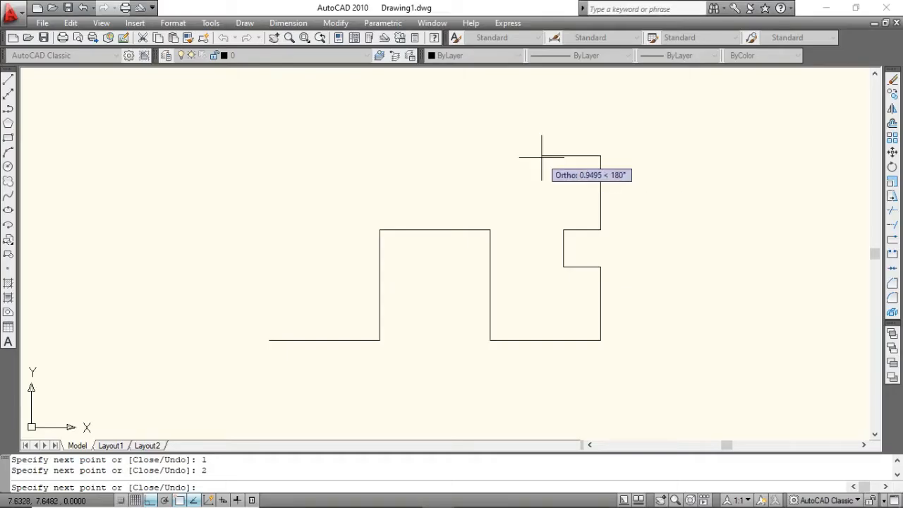
text(2)
key(Return)
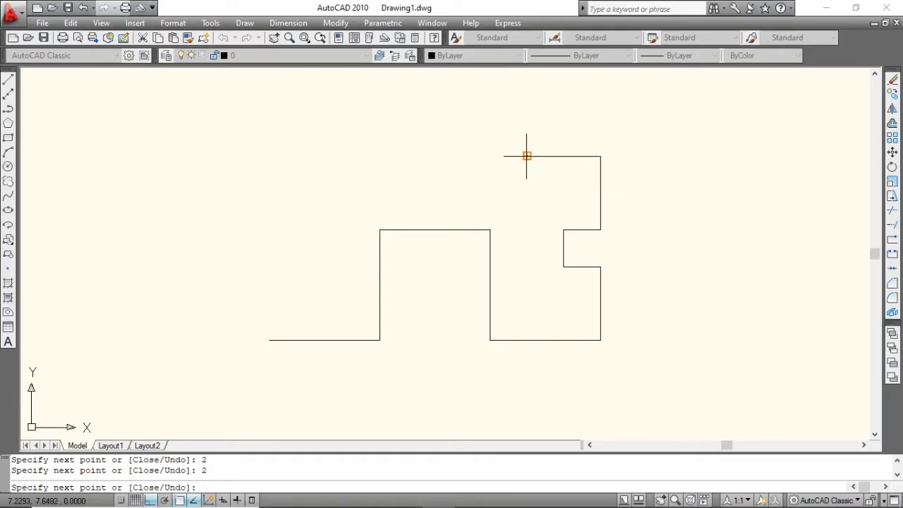
Outline the right-hand top notch with segments 1 unit down, 1 unit left and 1 unit up, following the reference image.
key(alt+Tab)
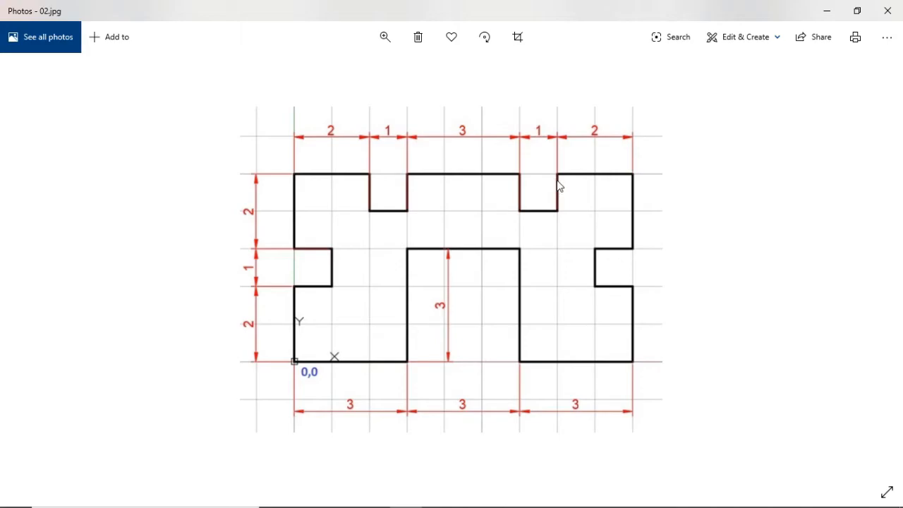
key(alt+Tab)
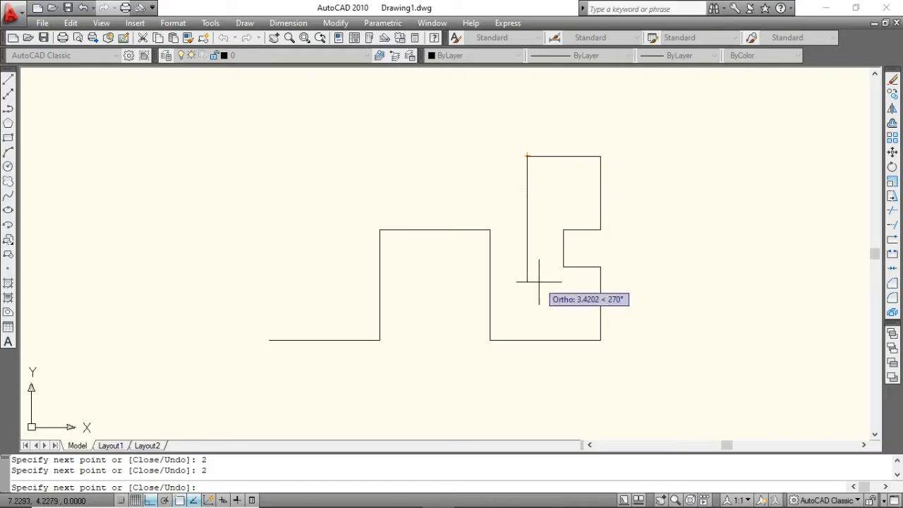
text(1)
key(Return)
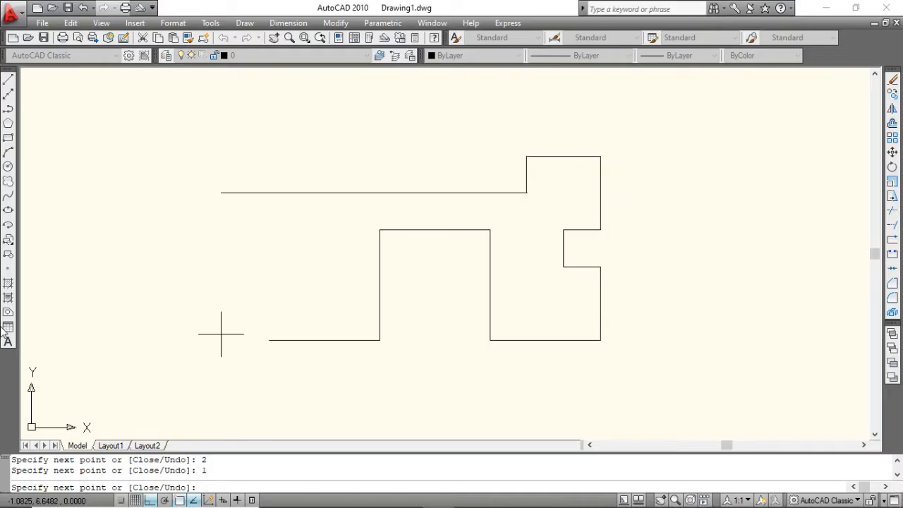
text(1)
key(Return)
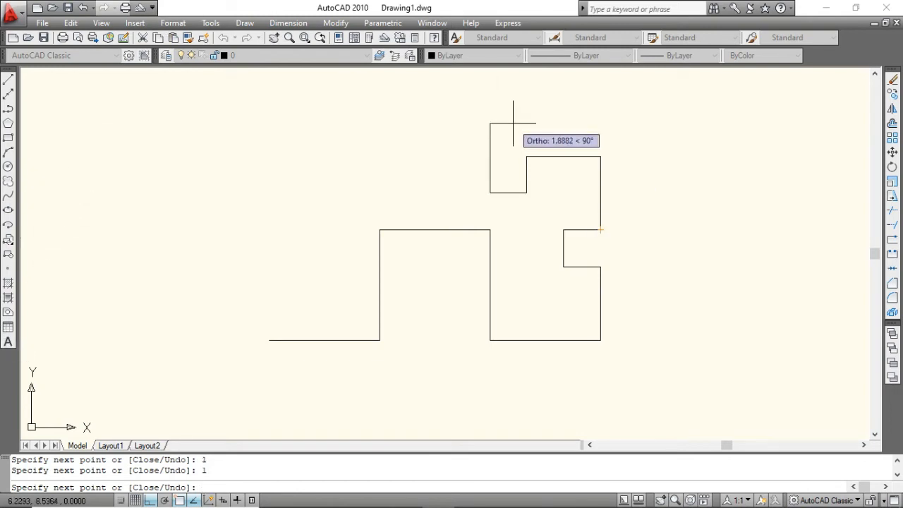
text(1)
key(Return)
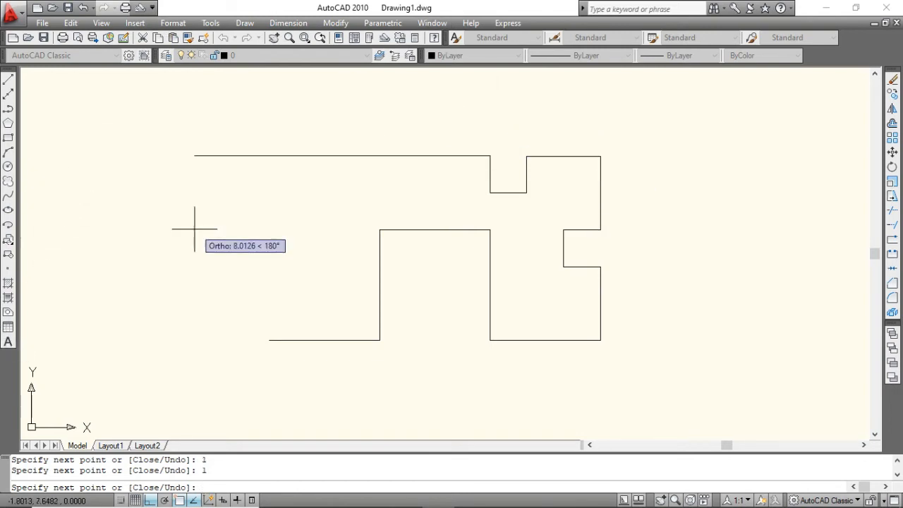
Draw the middle top edge 3 units to the left, following the reference image.
key(alt+Tab)
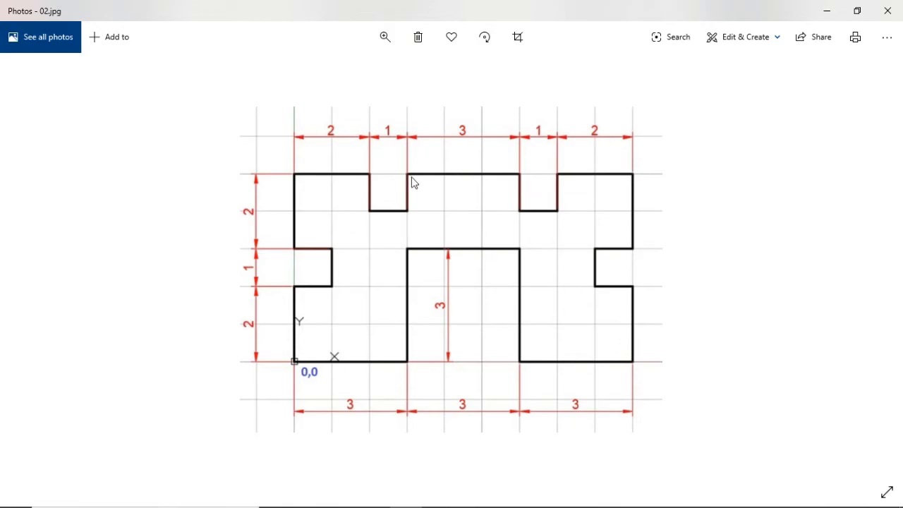
key(alt+Tab)
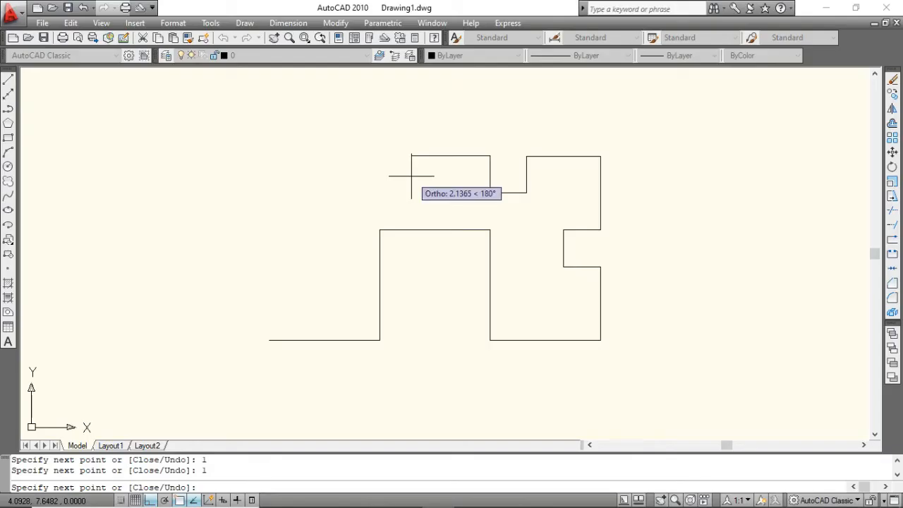
text(3)
key(Return)
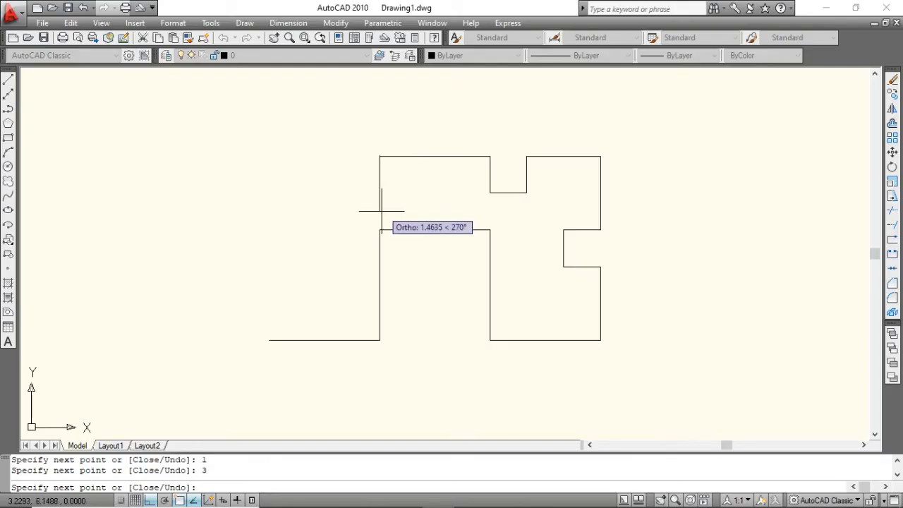
Outline the left-hand top notch with segments 1 unit down, 1 unit left and 1 unit up.
text(1)
key(Return)
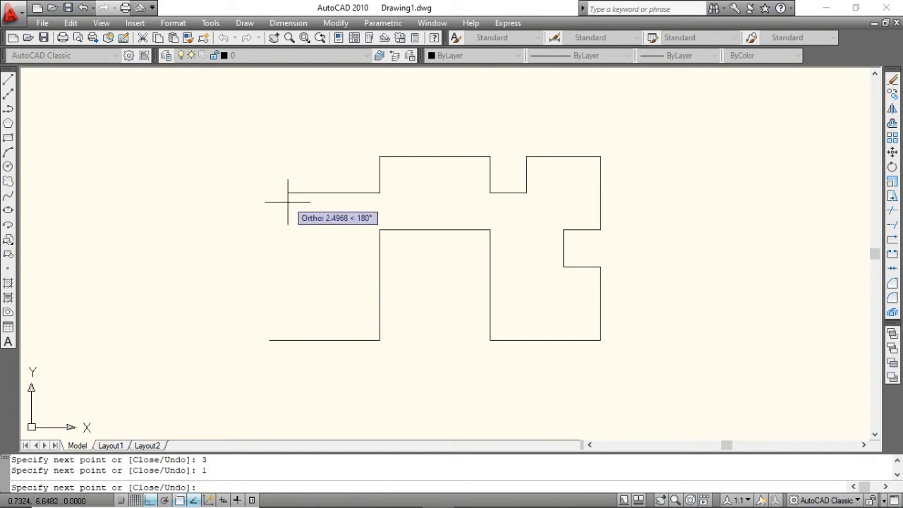
text(1)
key(Return)
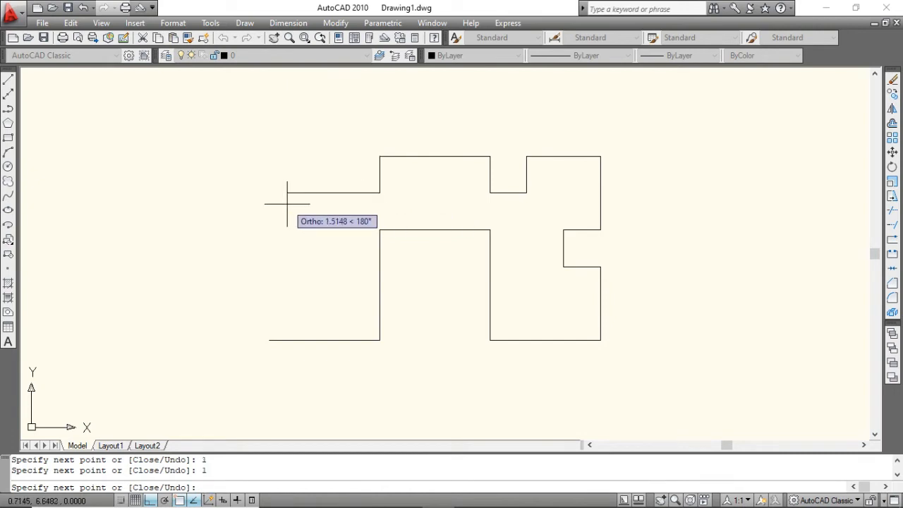
text(1)
key(Return)
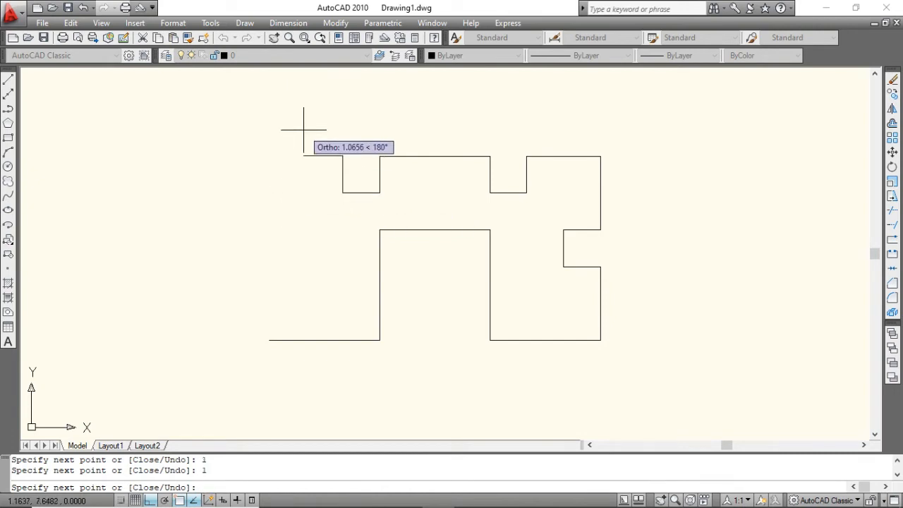
Continue the outline 2 units left along the top edge and 2 units down the left side, following the reference image.
key(super+Tab)
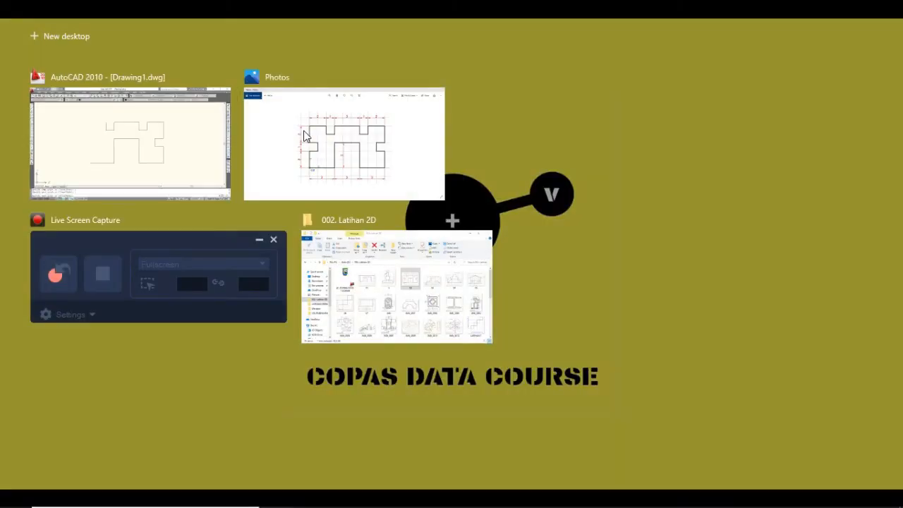
click(213, 111)
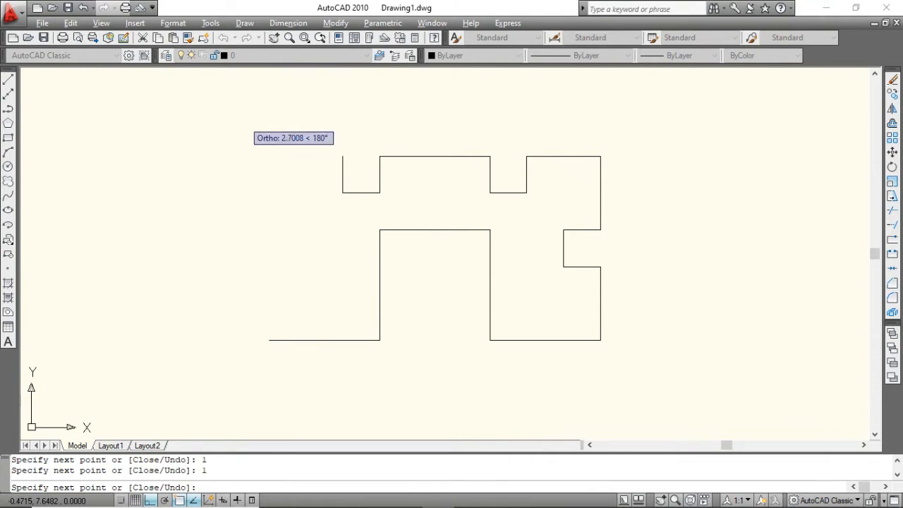
key(alt+Tab)
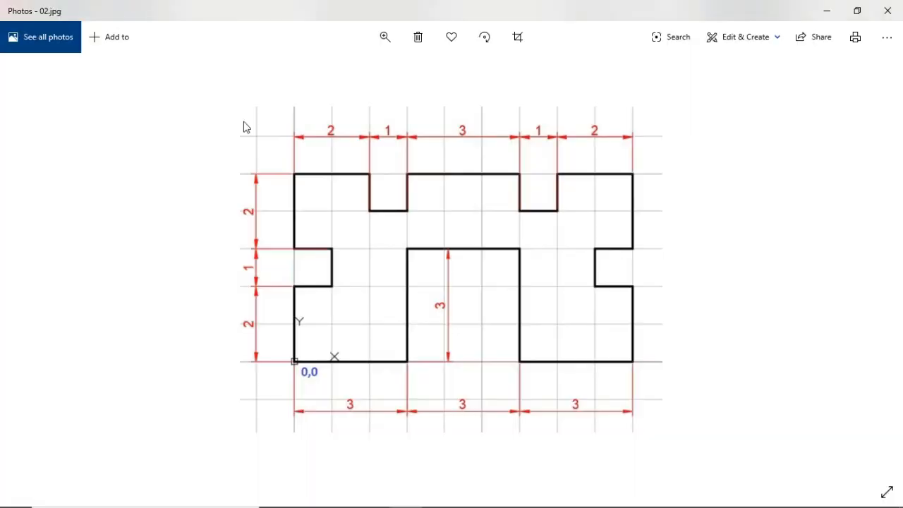
key(alt+Tab)
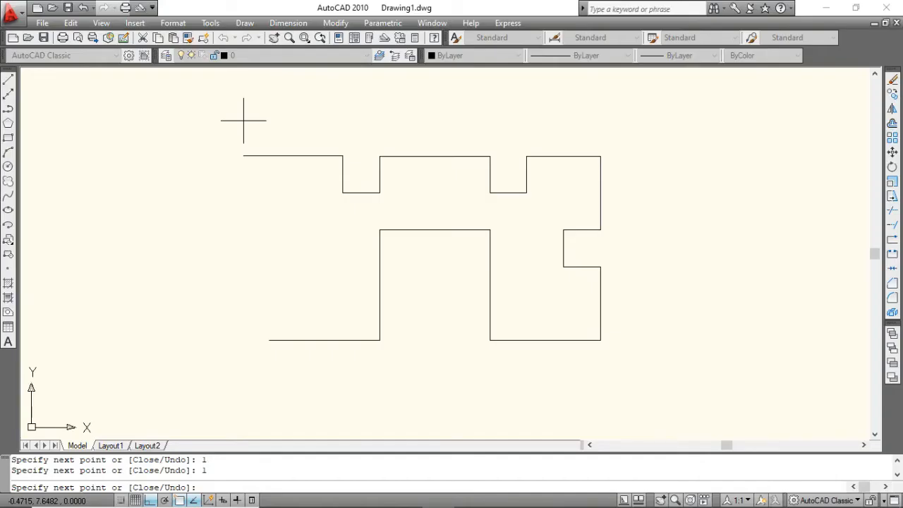
text(2)
key(Return)
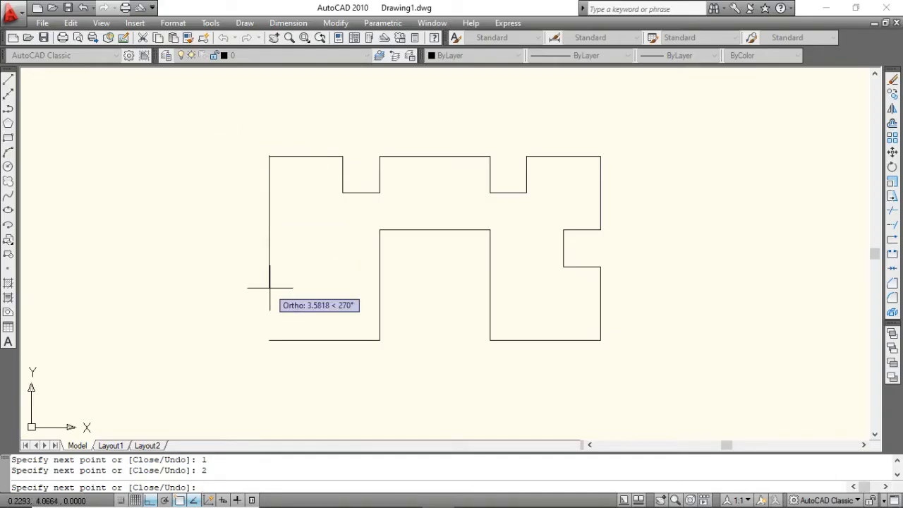
text(2)
key(Return)
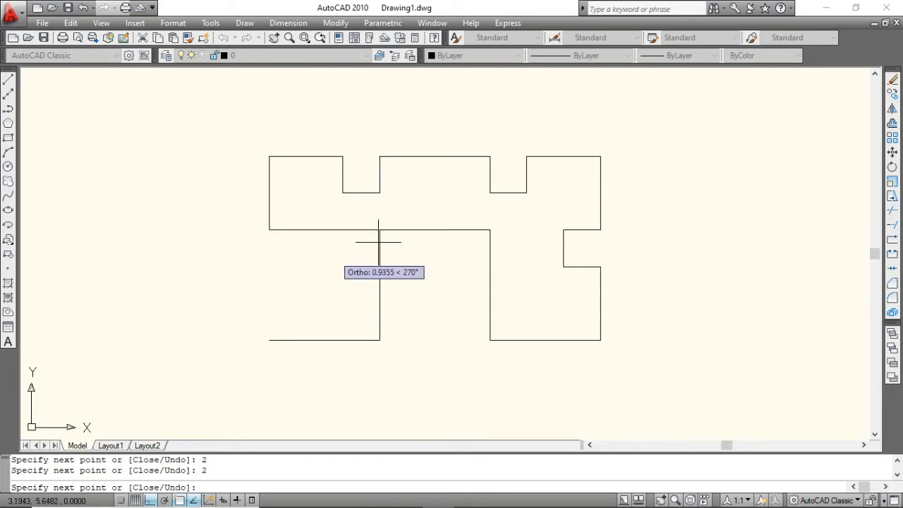
Outline the left side notch with segments 1 unit right, 1 unit down and 1 unit left.
text(1)
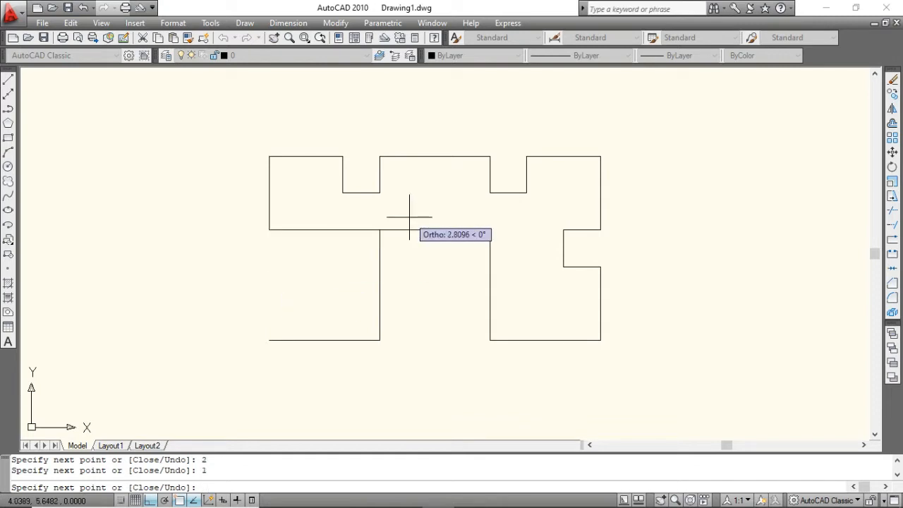
key(Return)
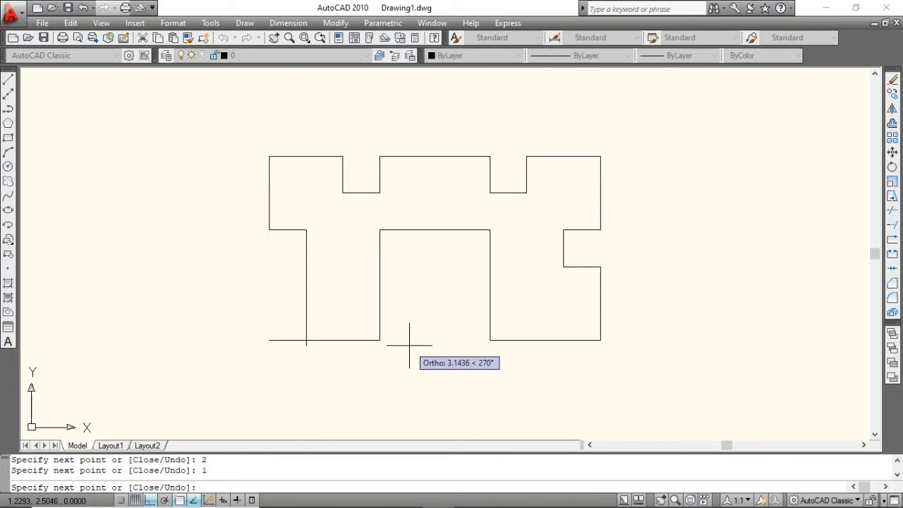
text(1)
key(Return)
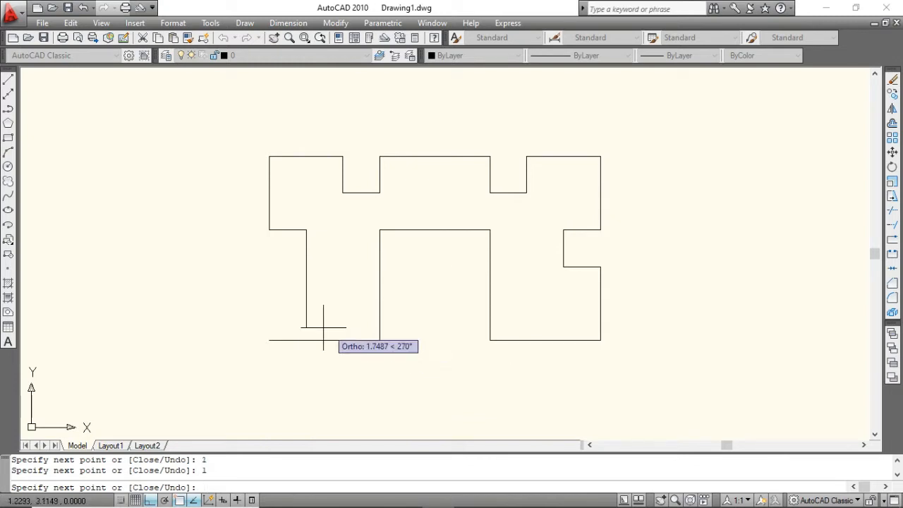
text(1)
key(BackSpace)
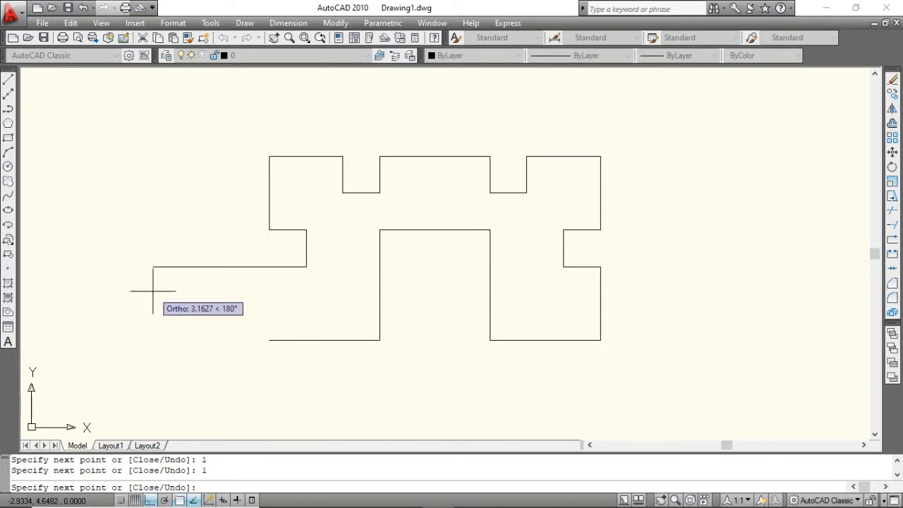
Close the outline back to its starting point and compare it with the reference image.
text(c)
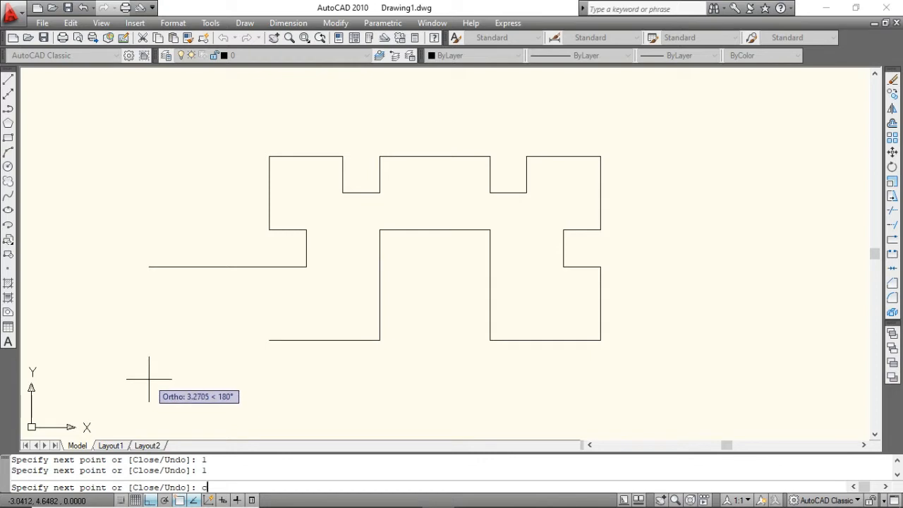
key(Return)
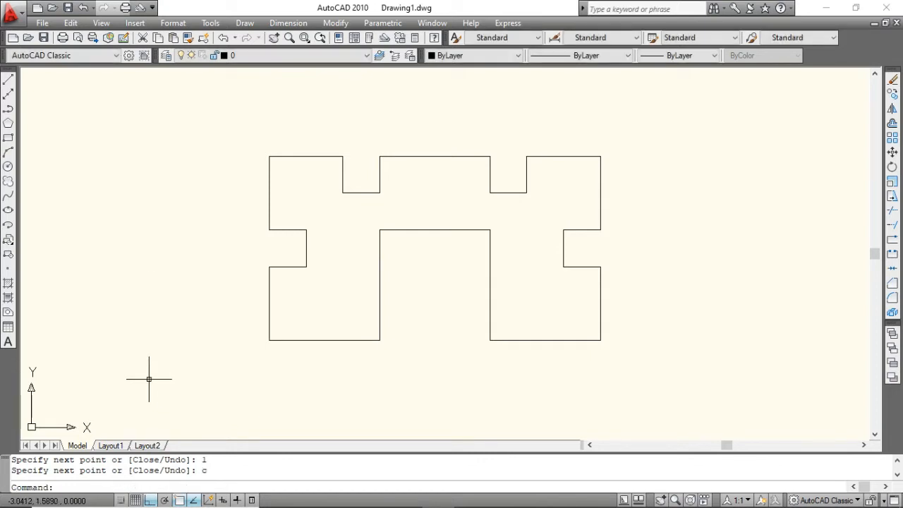
key(alt+Tab)
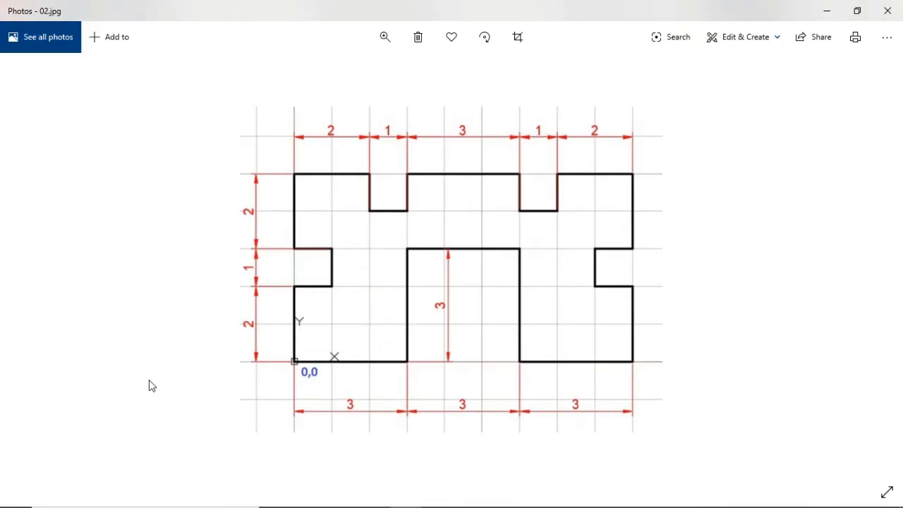
key(alt+Tab)
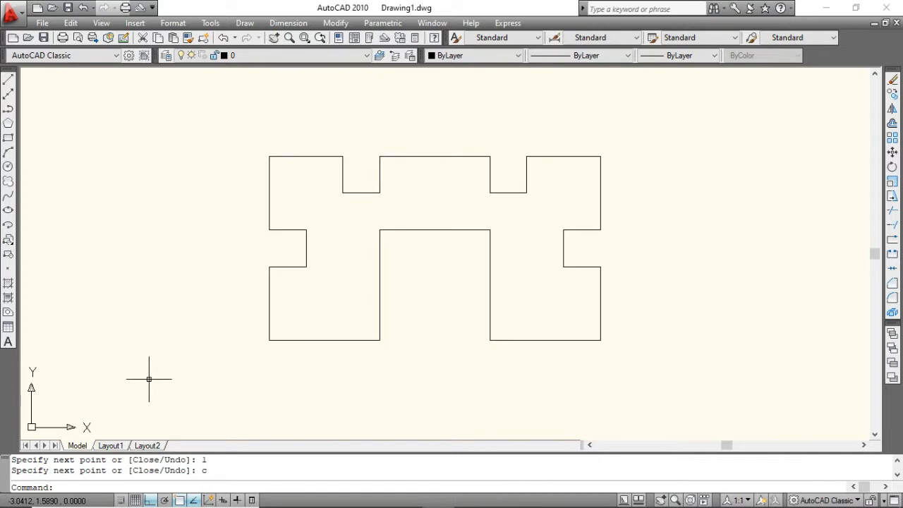
Move the entire finished outline horizontally to the right, well clear of the origin.
scroll(318, 167, down, 6)
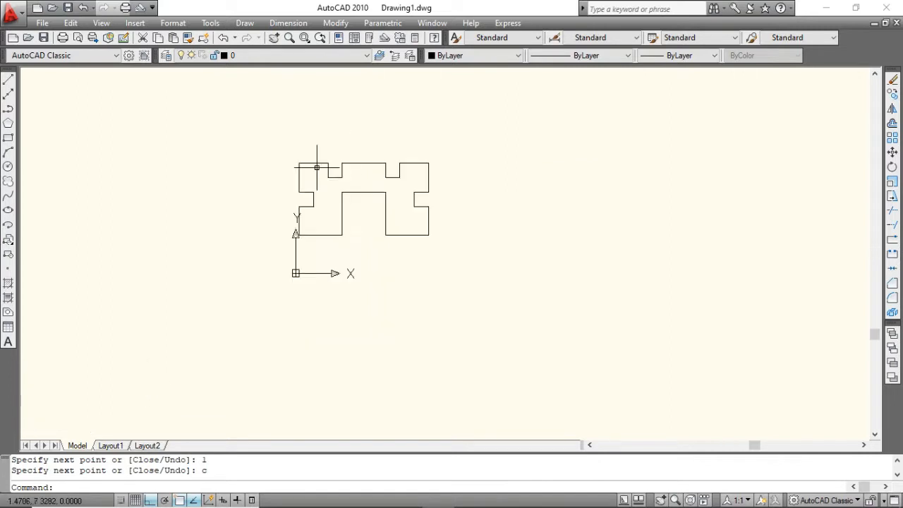
scroll(252, 198, up, 1)
text(m)
key(Return)
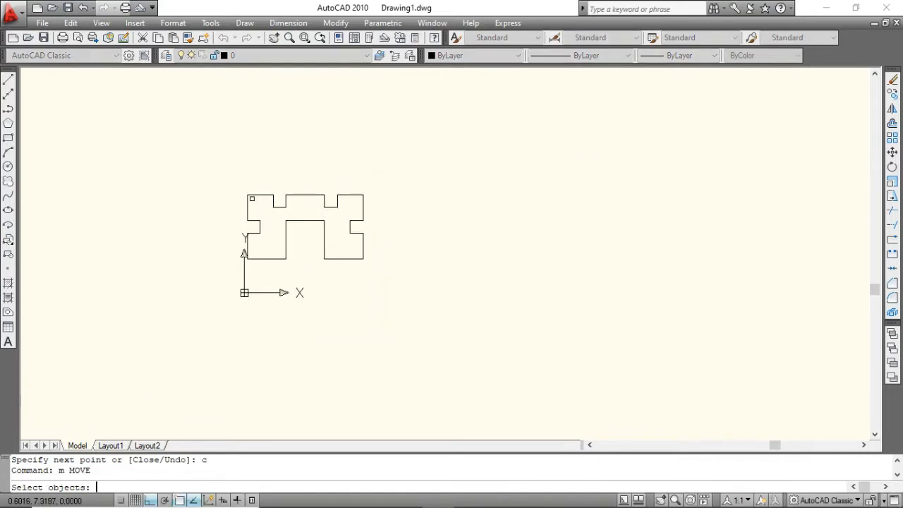
click(131, 159)
click(446, 344)
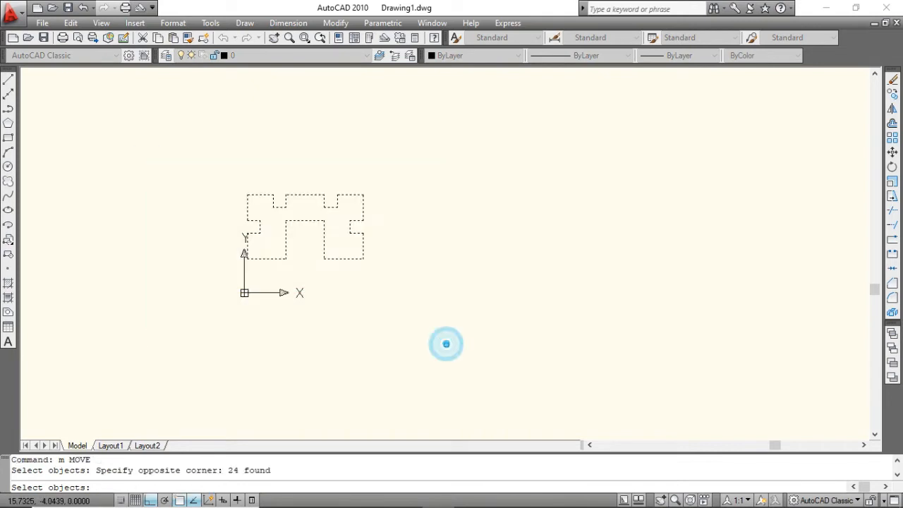
key(Return)
click(373, 189)
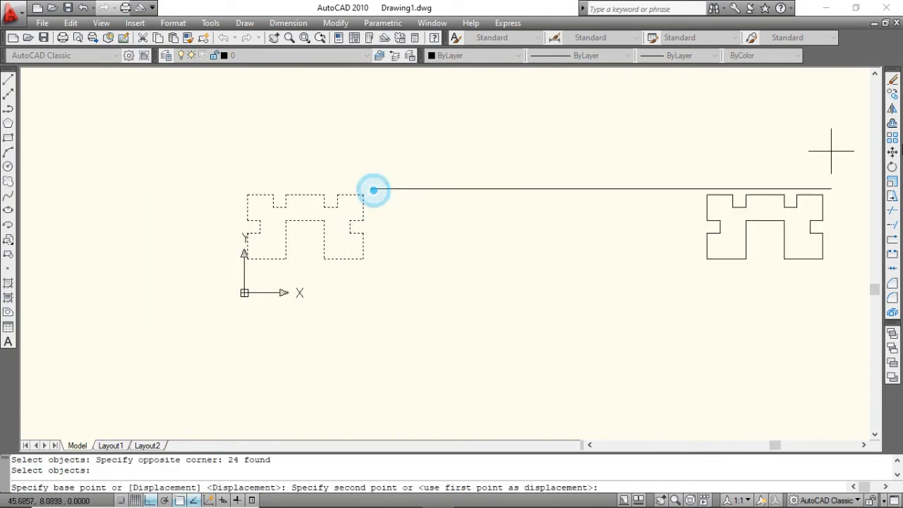
click(812, 138)
Start a new line outline at 0,0 with Ortho off and draw its first bottom segment to 3,0, following the reference image.
scroll(170, 235, up, 2)
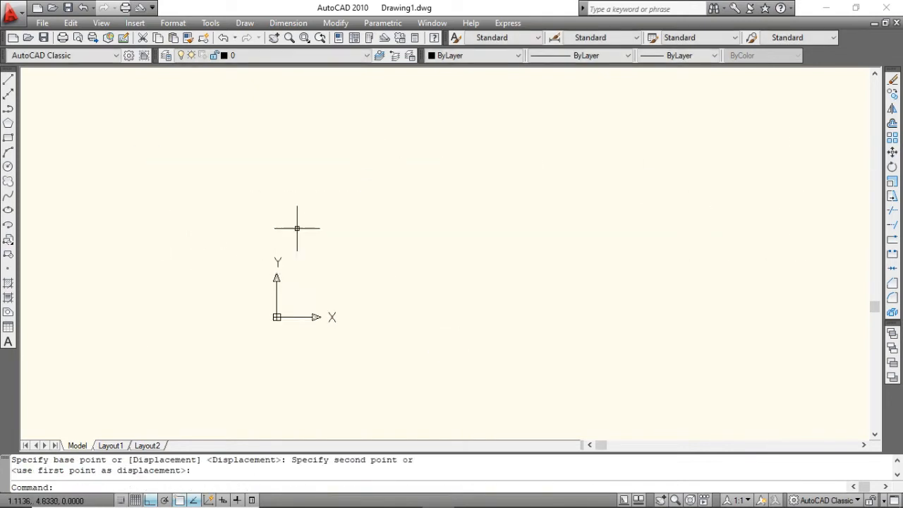
middle_drag(483, 276, 433, 337)
scroll(433, 337, up, 2)
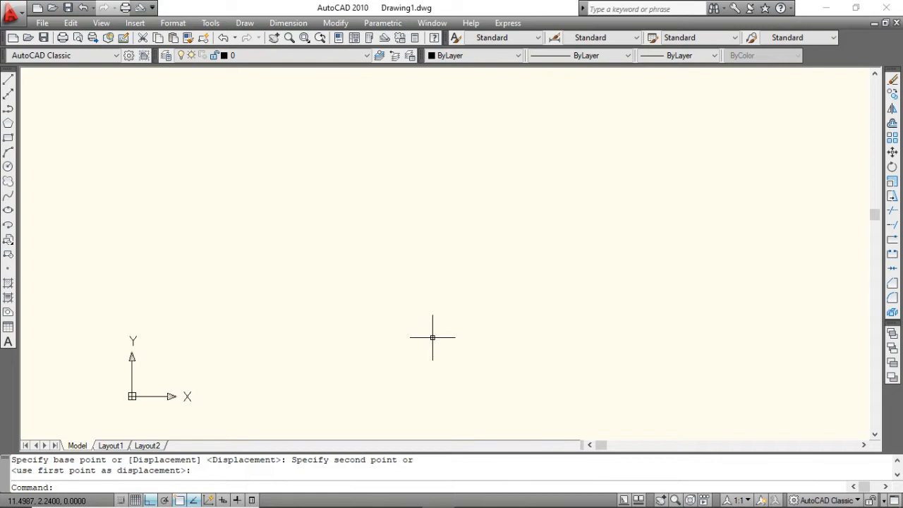
text(l)
key(Return)
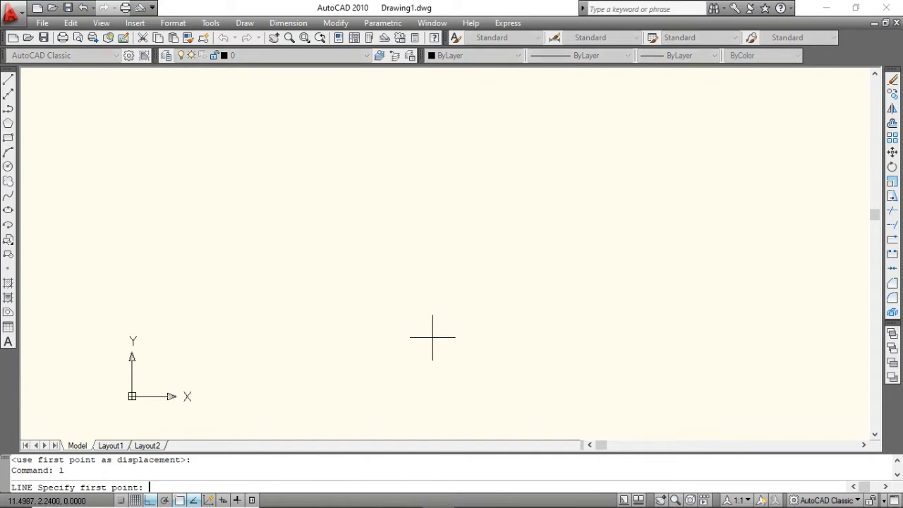
text(0,0)
key(Return)
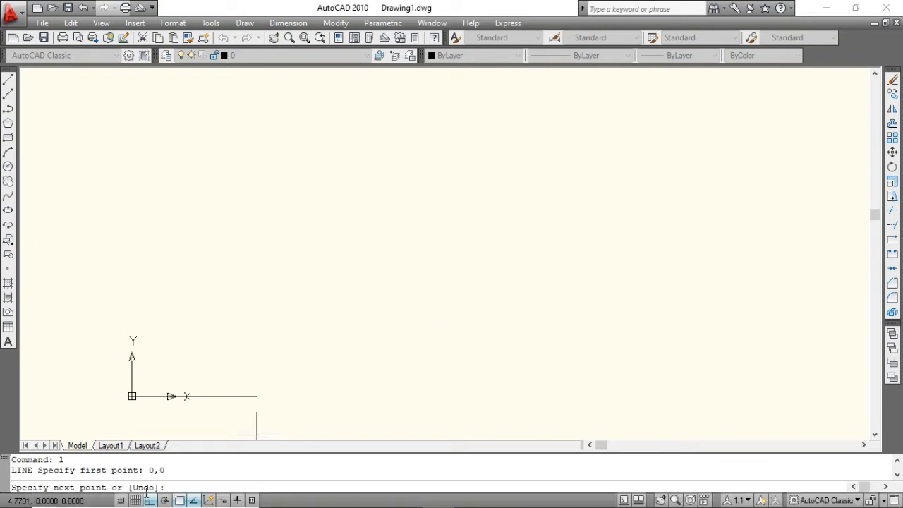
click(149, 501)
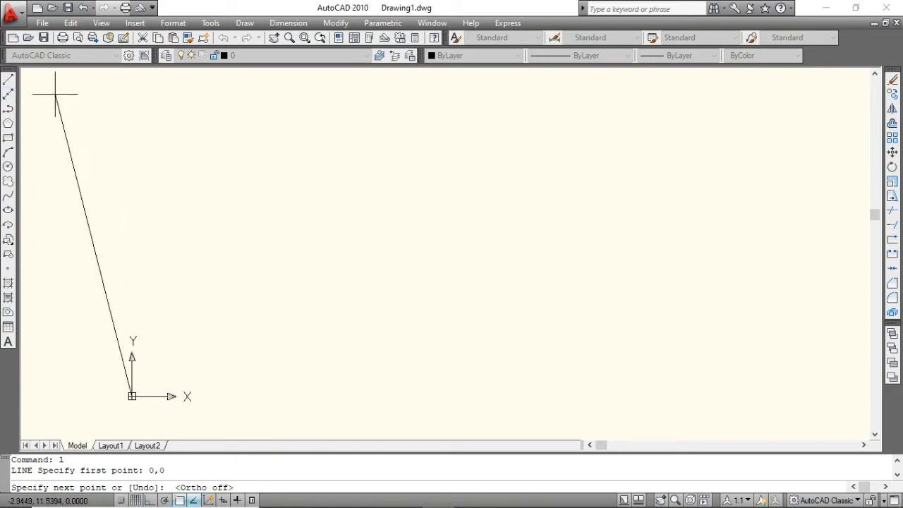
key(alt+Tab)
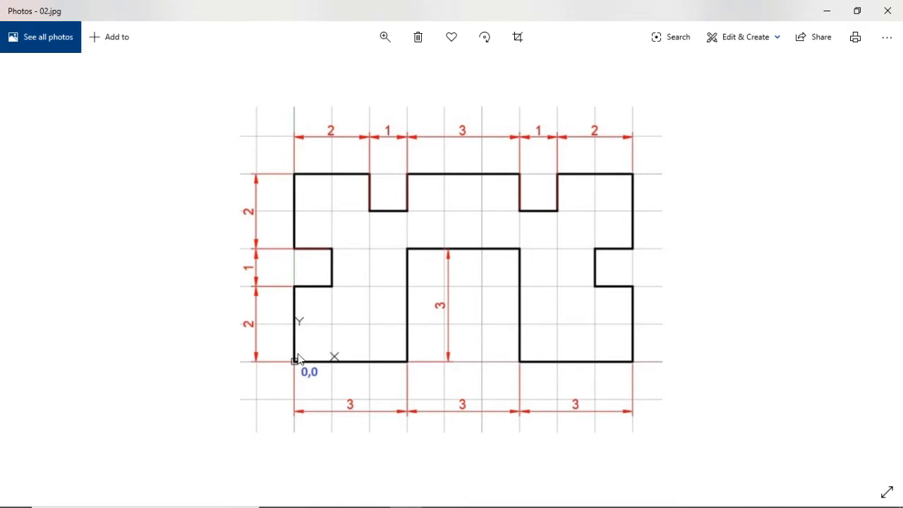
key(alt+Tab)
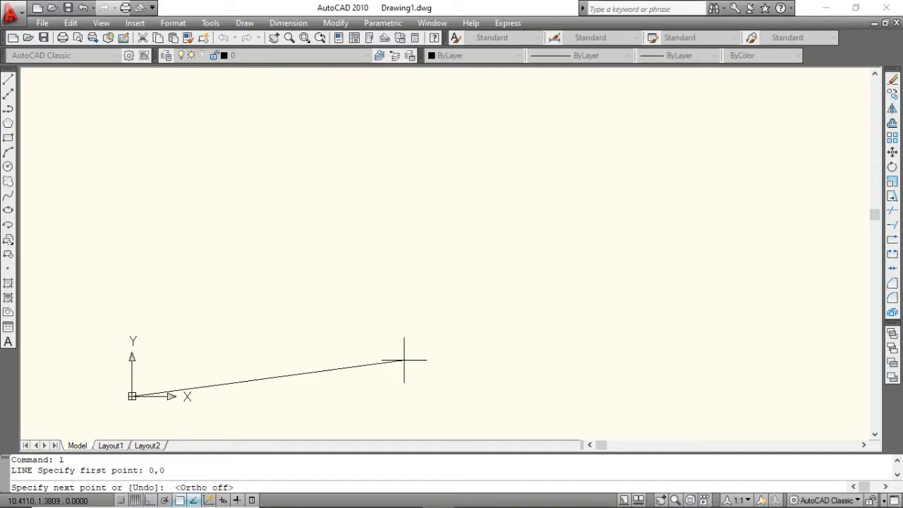
text(3,0)
key(Return)
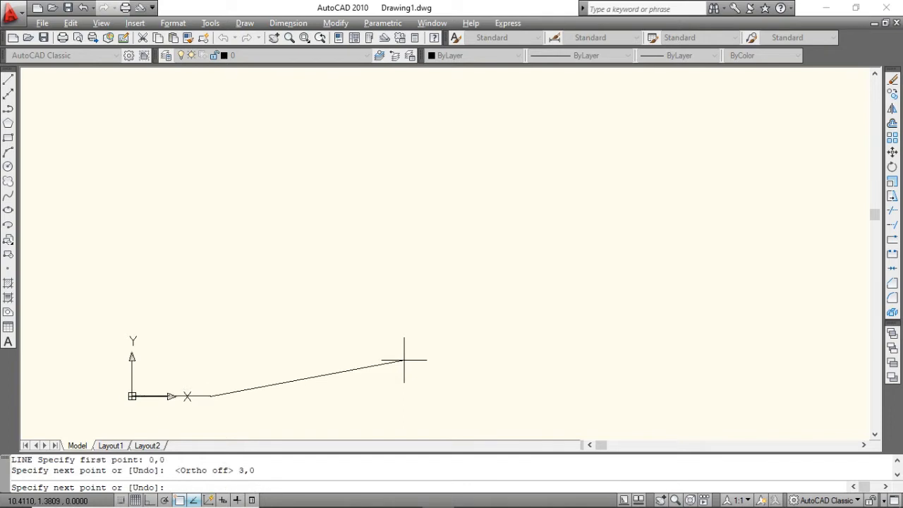
Outline the central bottom opening with line points 3,3, 6,3 and 6,0, checking the reference image.
key(alt+Tab)
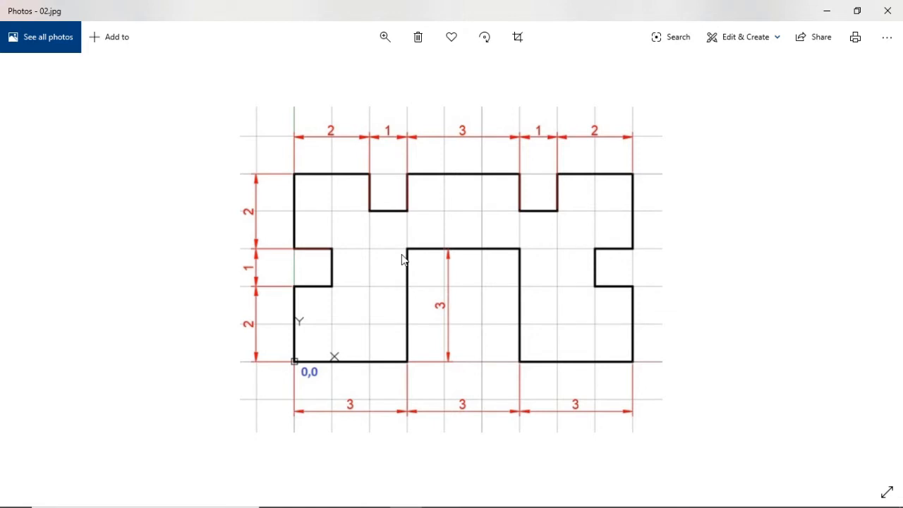
key(alt+Tab)
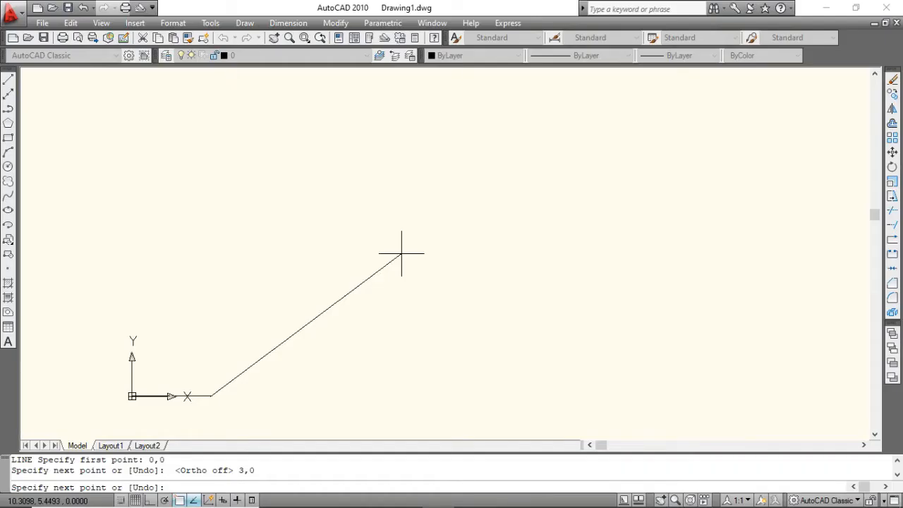
text(3,3)
key(Return)
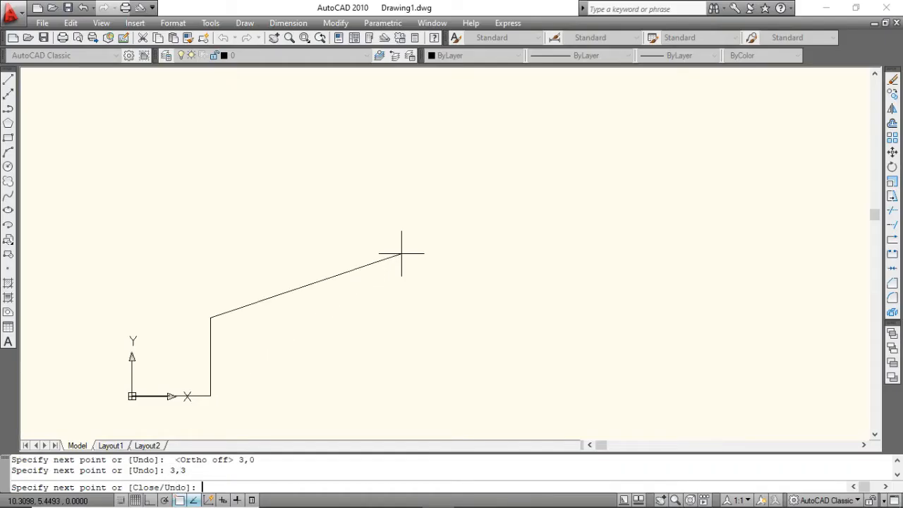
key(alt+Tab)
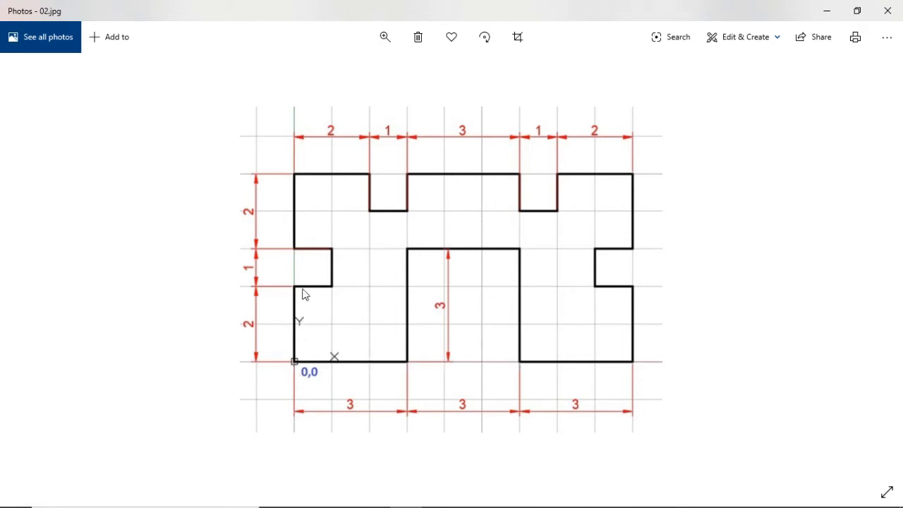
key(alt+Tab)
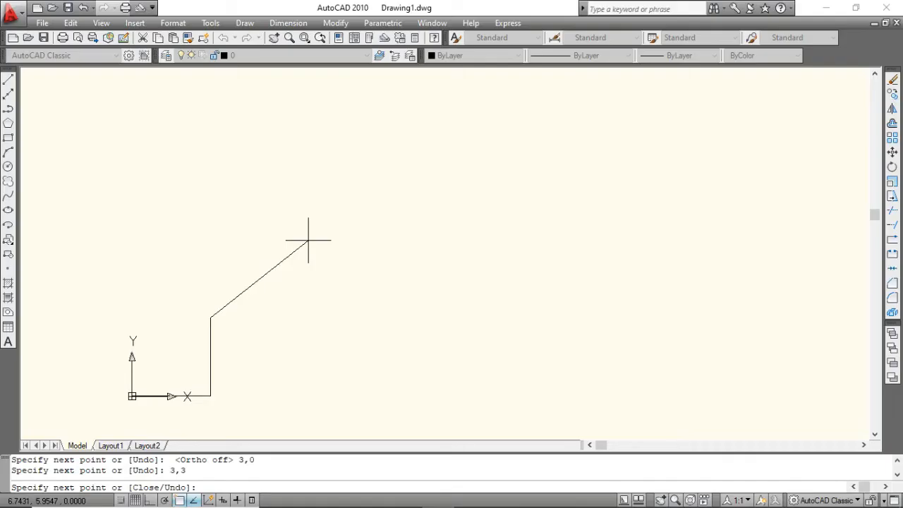
text(6,3)
key(Return)
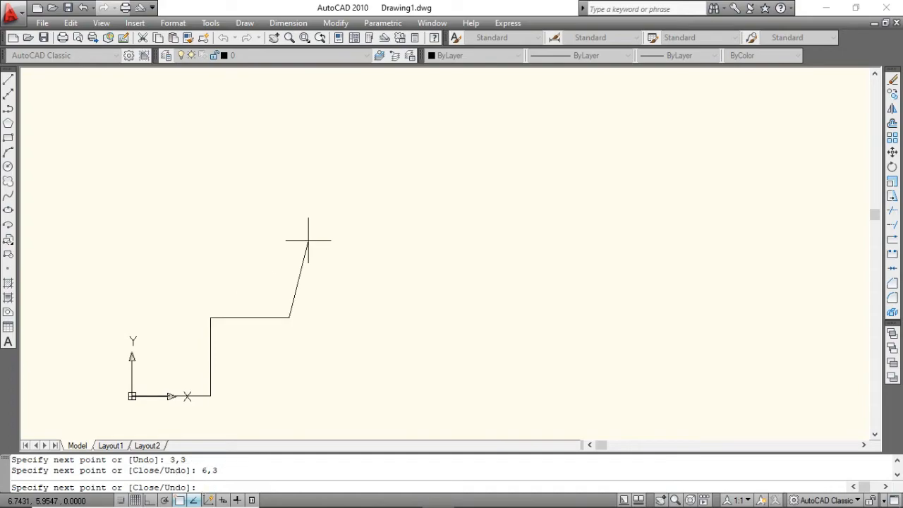
key(alt+Tab)
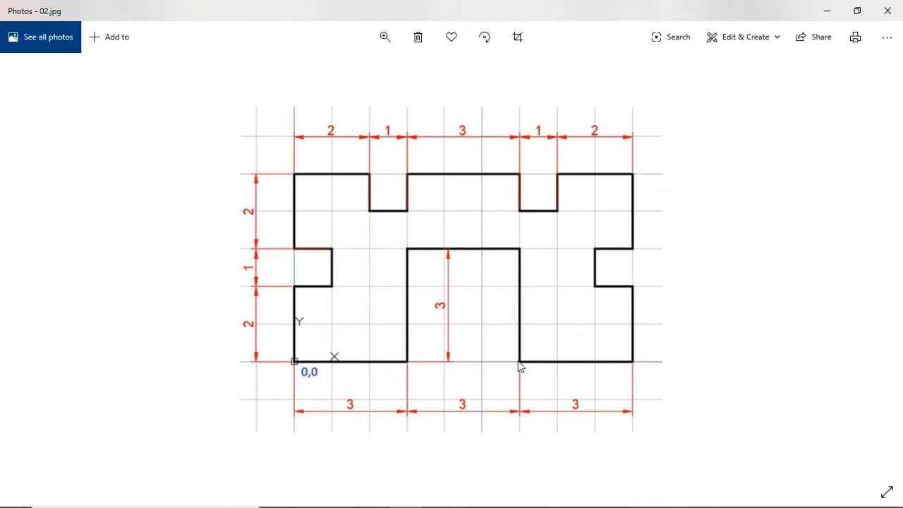
key(alt+Tab)
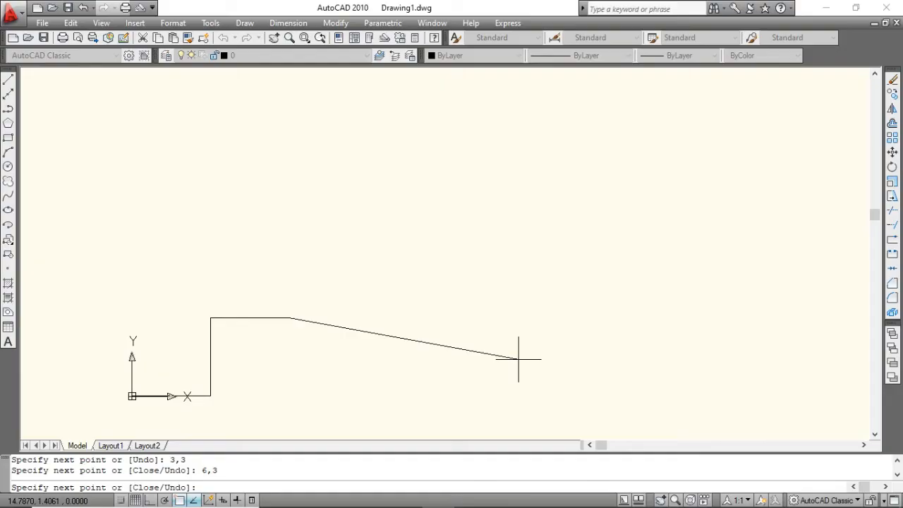
text(6,0)
key(Return)
Continue the line along the bottom edge to 9,0 and up the right side to 9,2, following the reference image.
key(alt+Tab)
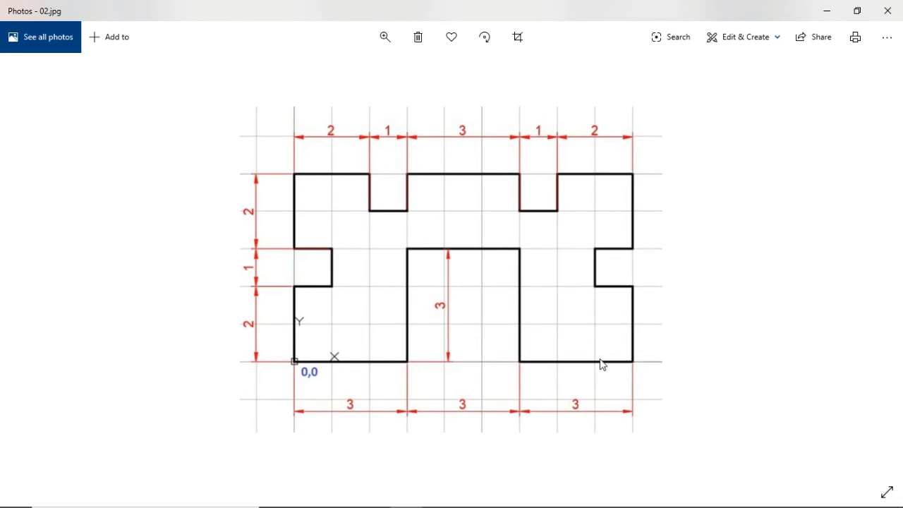
key(super+Tab)
key(super+Tab)
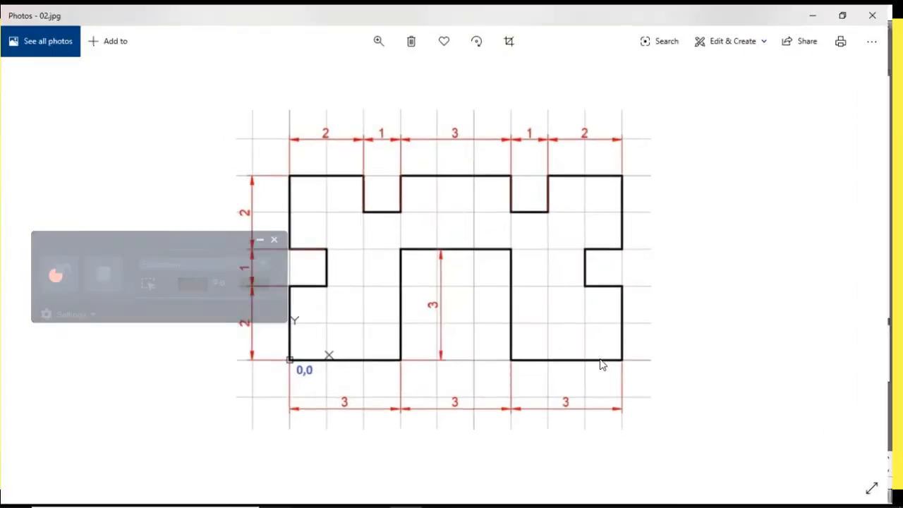
key(alt+Tab)
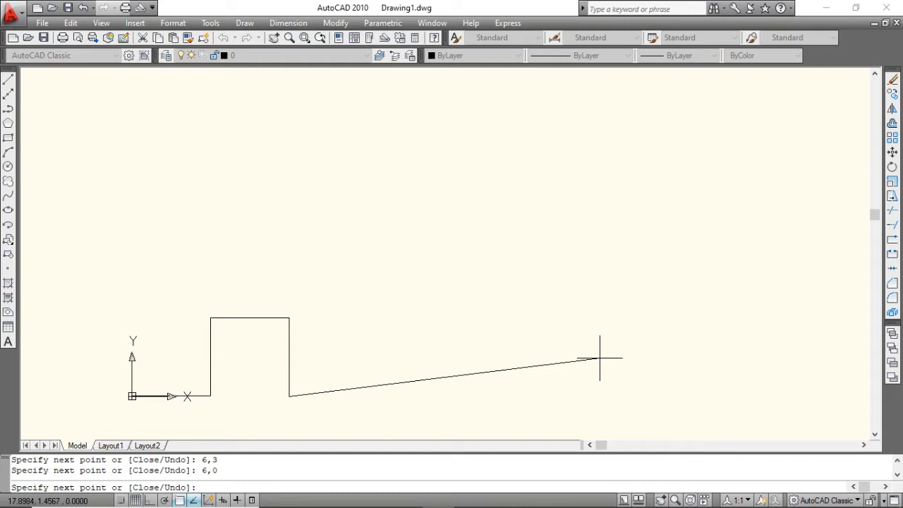
text(9,0)
key(Return)
key(alt+Tab)
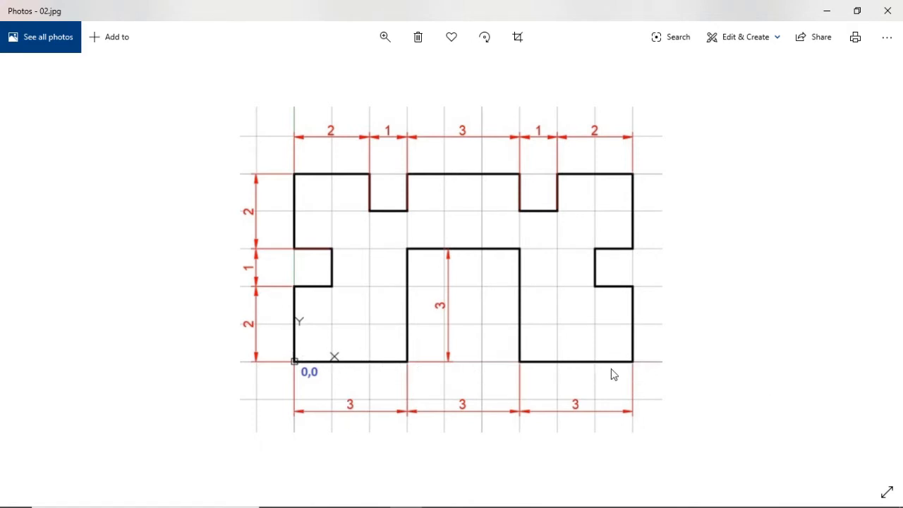
key(alt+Tab)
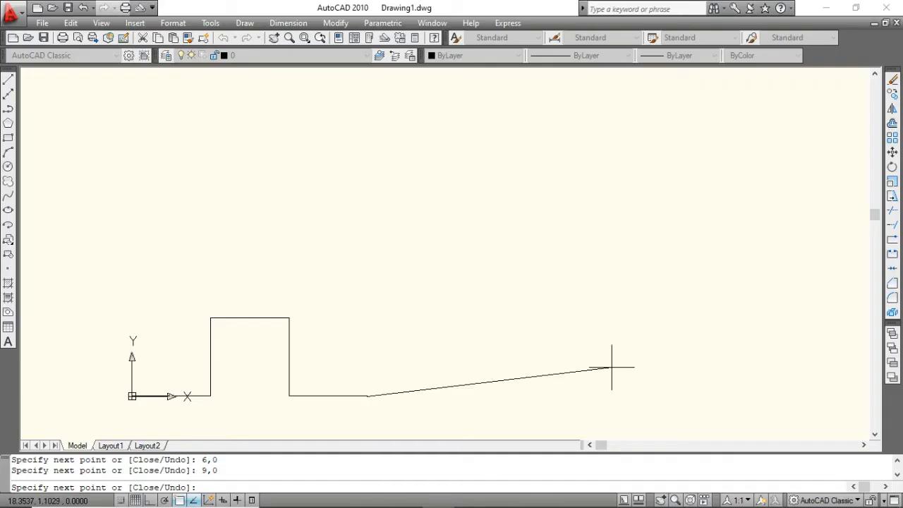
text(9,2)
key(Return)
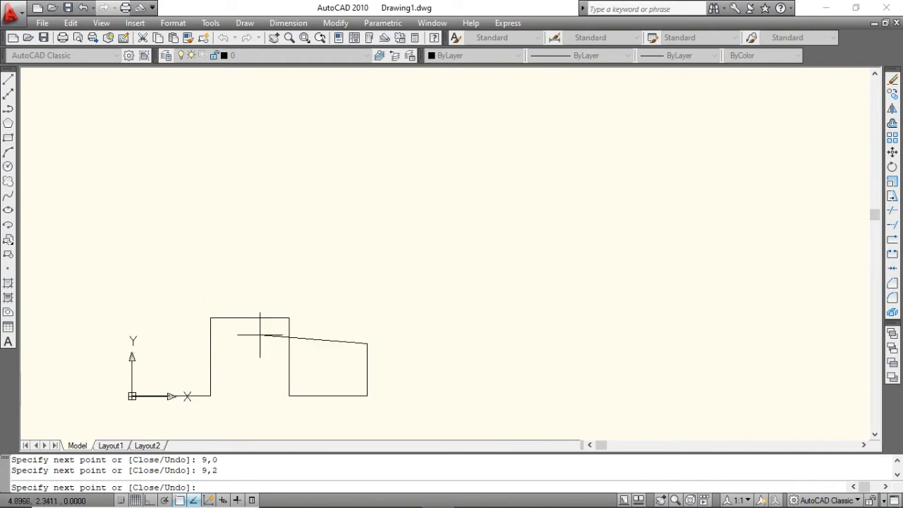
Outline the right side notch with line points 8,2, 8,3 and 9,3, following the reference image.
key(alt+Tab)
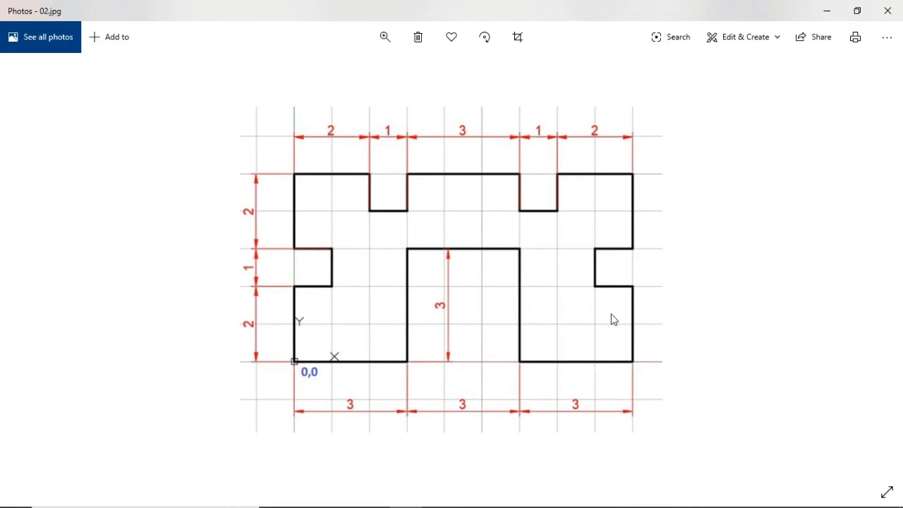
key(alt+Tab)
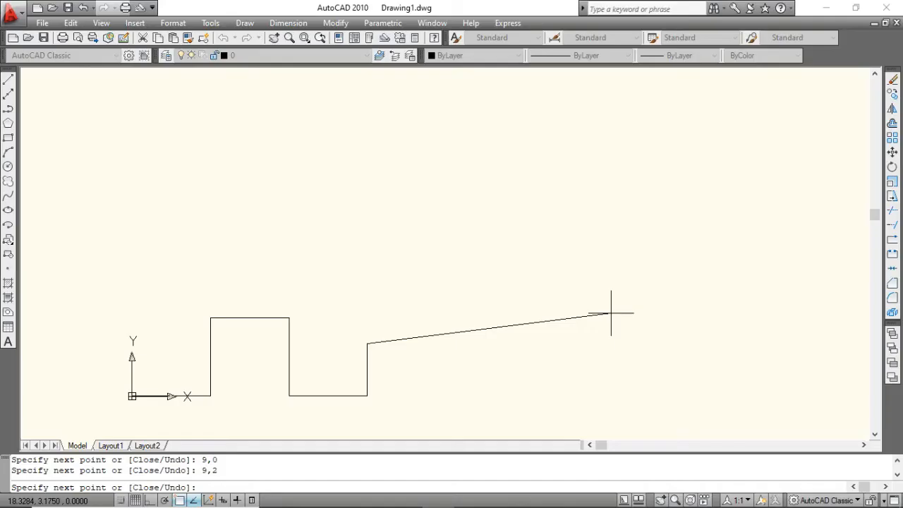
text(8,2)
key(Return)
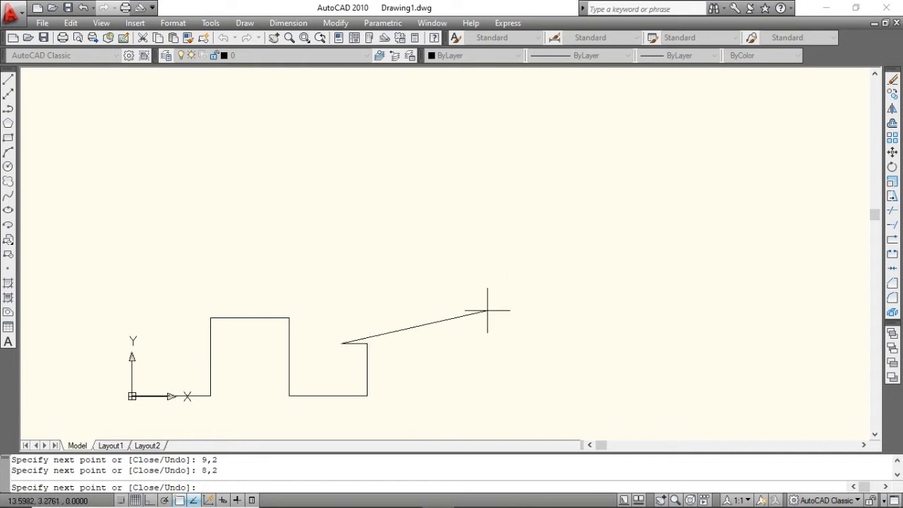
key(alt+Tab)
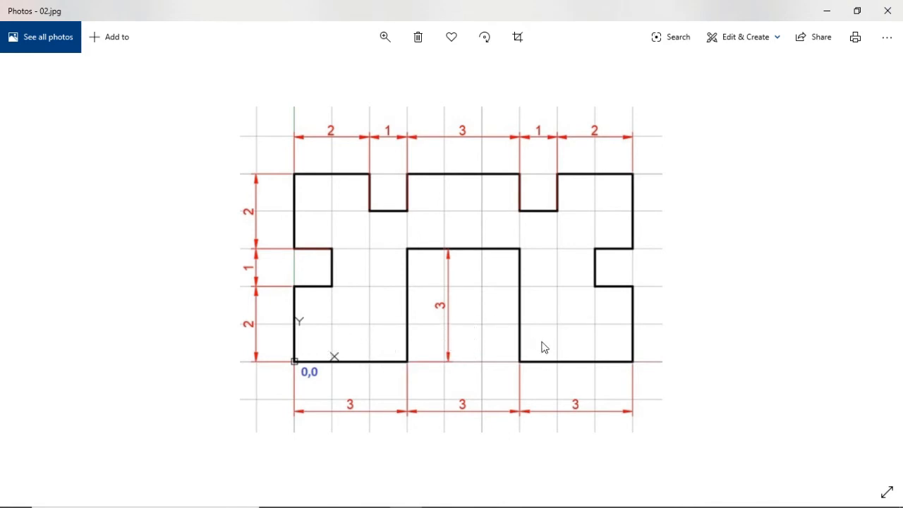
key(alt+Tab)
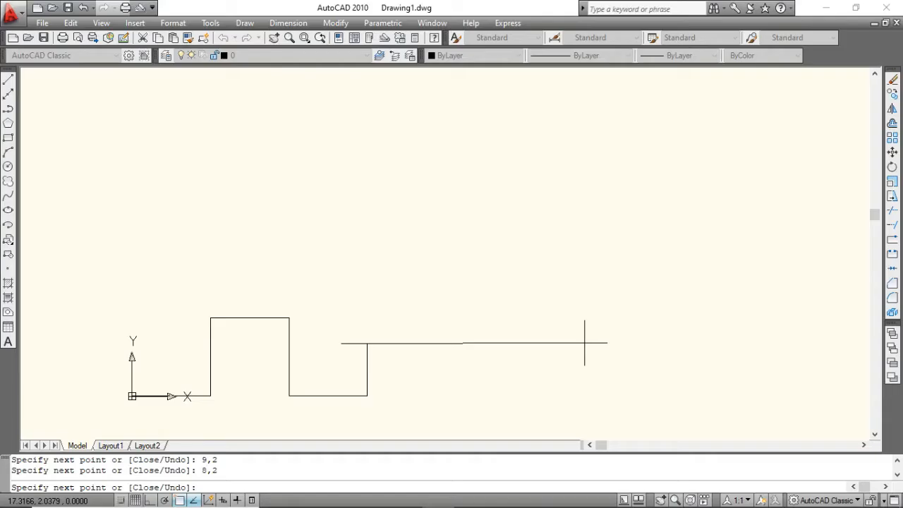
text(8,3)
key(Return)
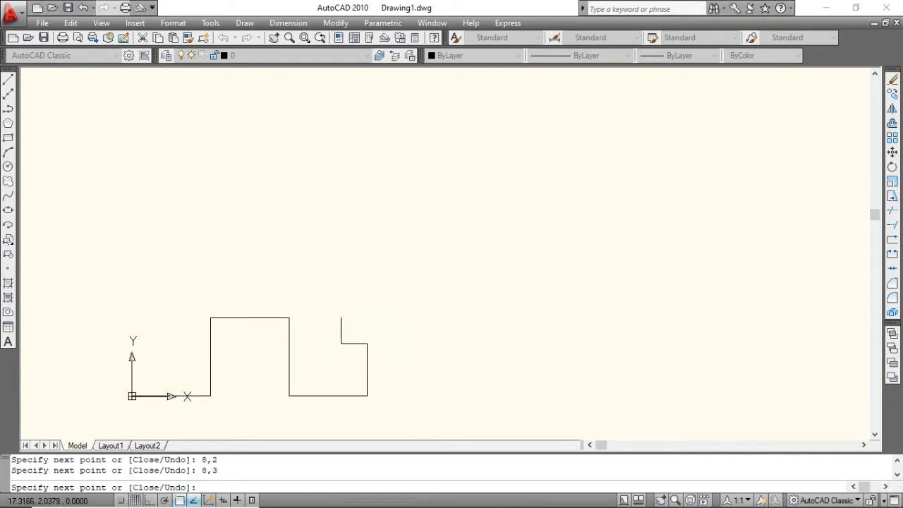
key(alt+Tab)
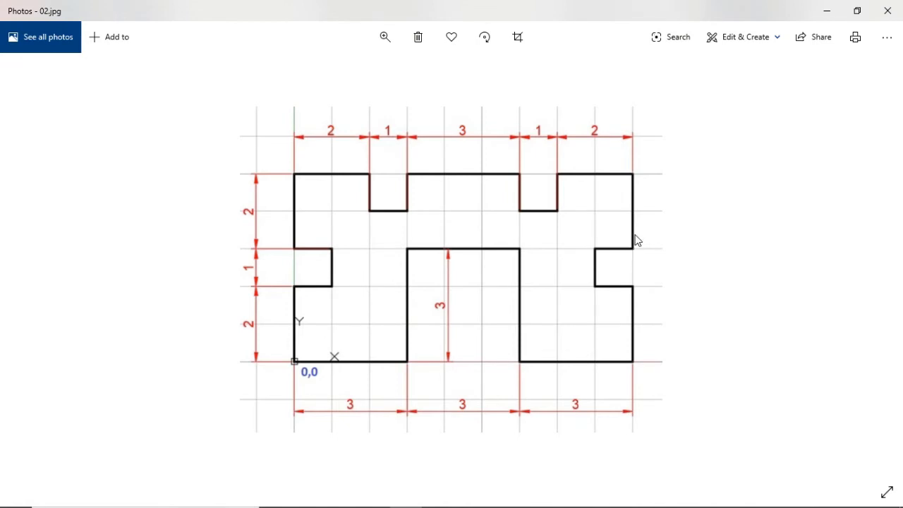
key(alt+Tab)
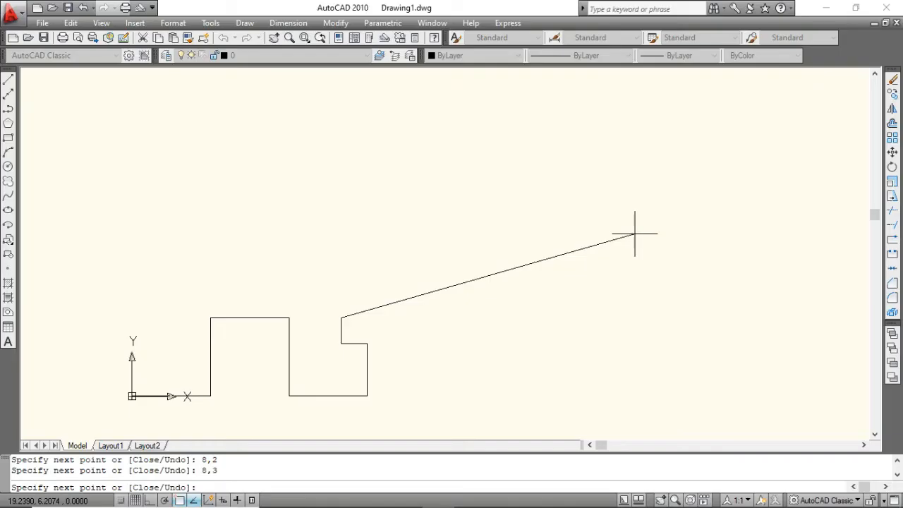
text(9,3)
key(Return)
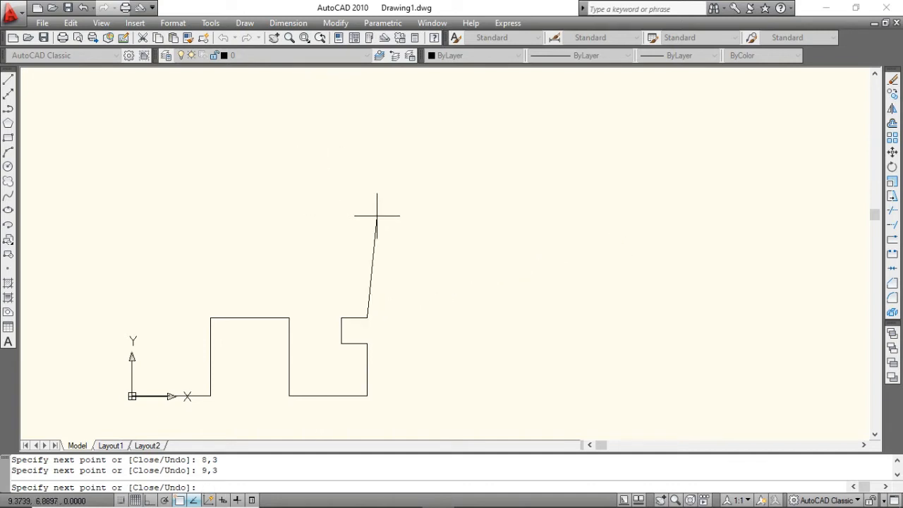
Continue the line up the right side to 9,5 and along the top edge to 7,5, following the reference image.
key(alt+Tab)
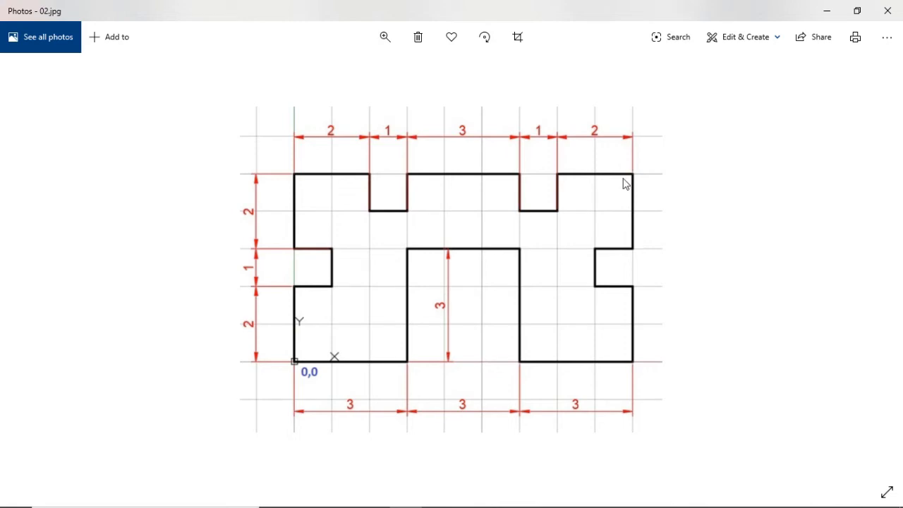
key(alt+Tab)
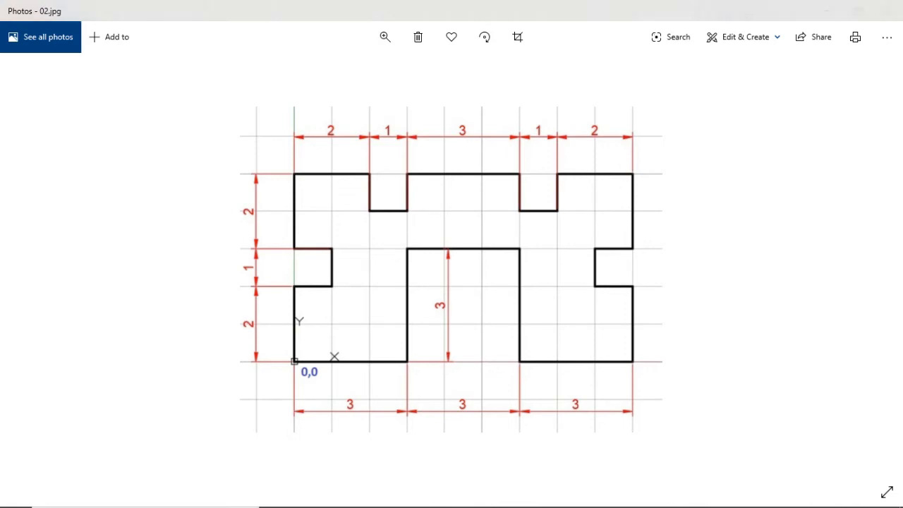
text(9,)
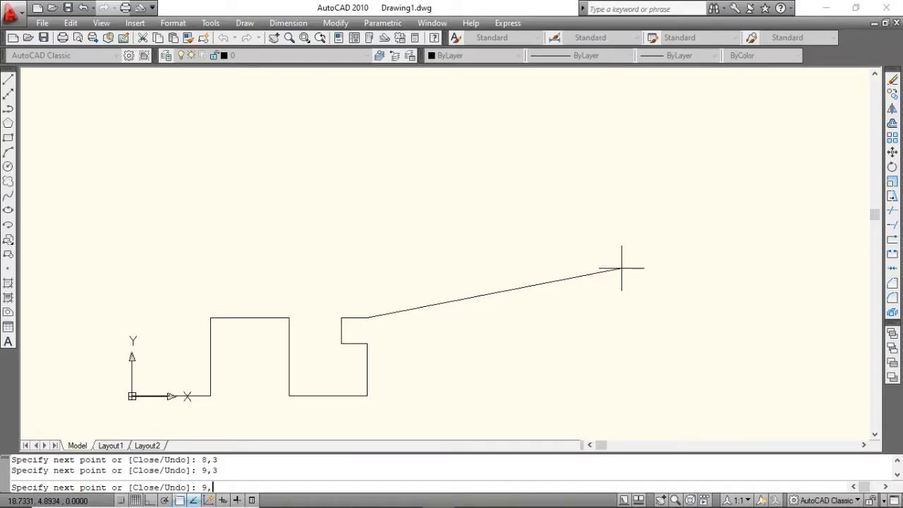
text(5)
key(Return)
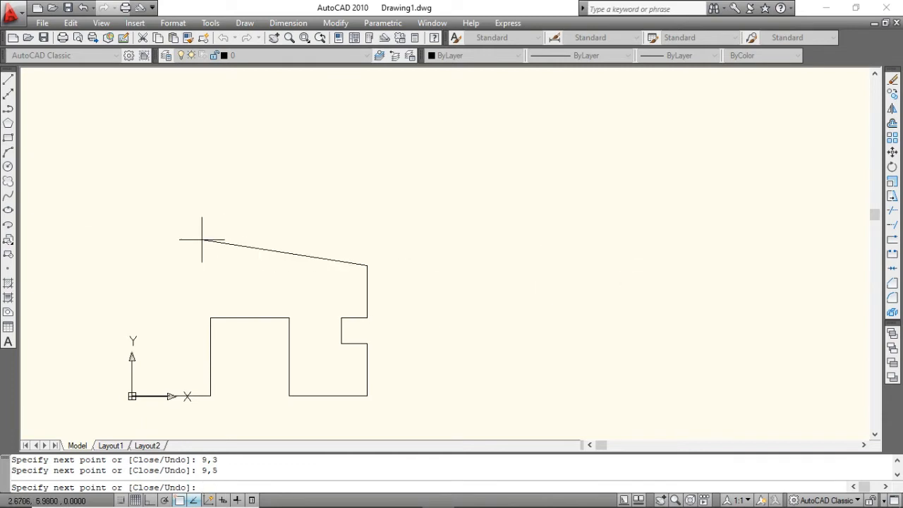
key(alt+Tab)
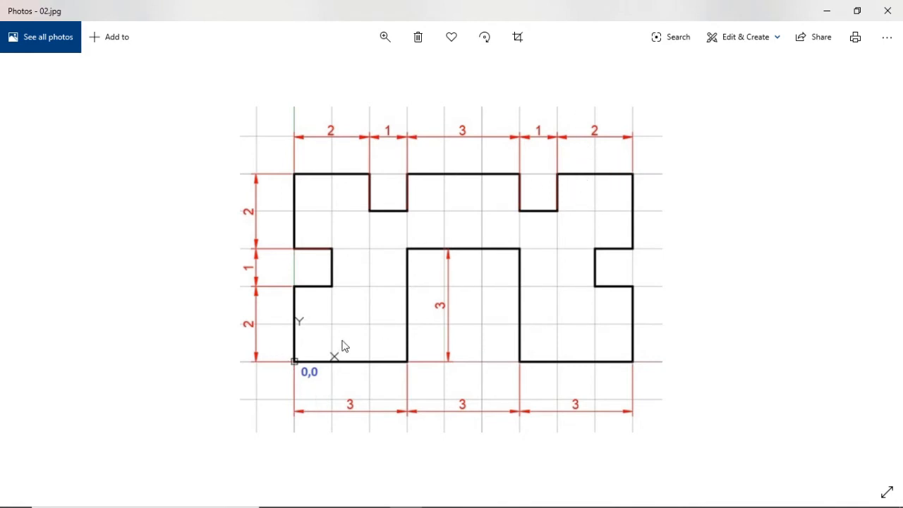
key(alt+Tab)
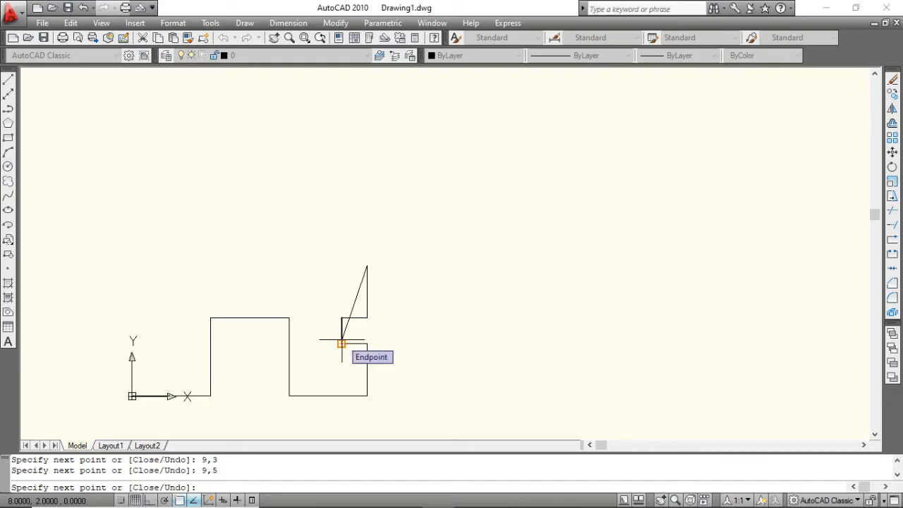
text(7,5)
key(Return)
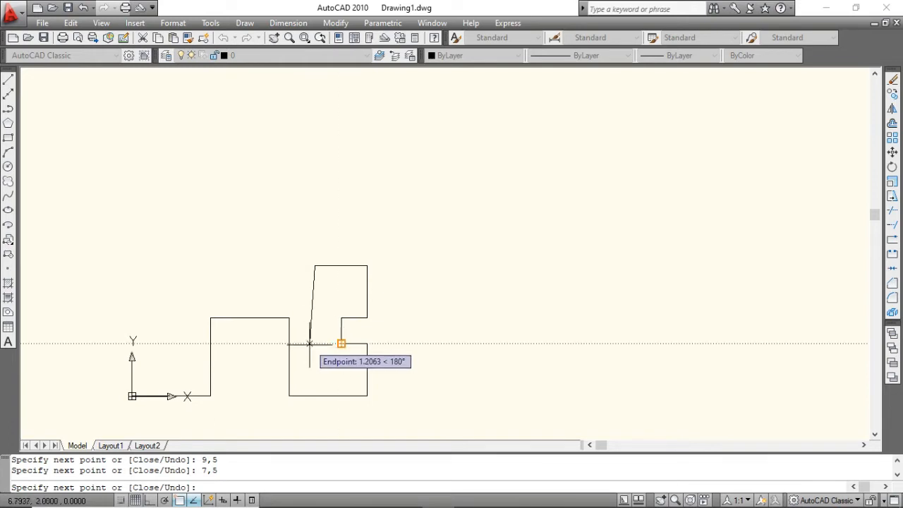
Draw the right top notch's first side down to 7,4 and its base to 6,4, checking the reference image.
text(7,)
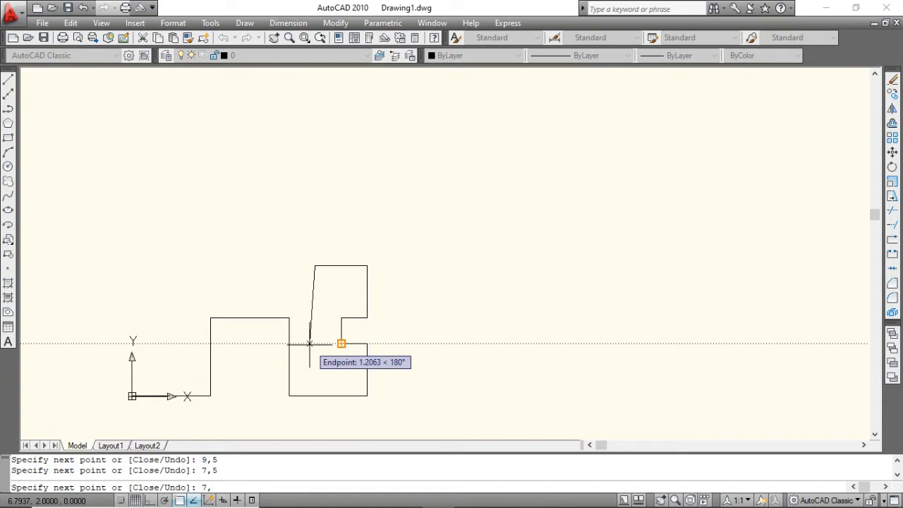
key(alt+Tab)
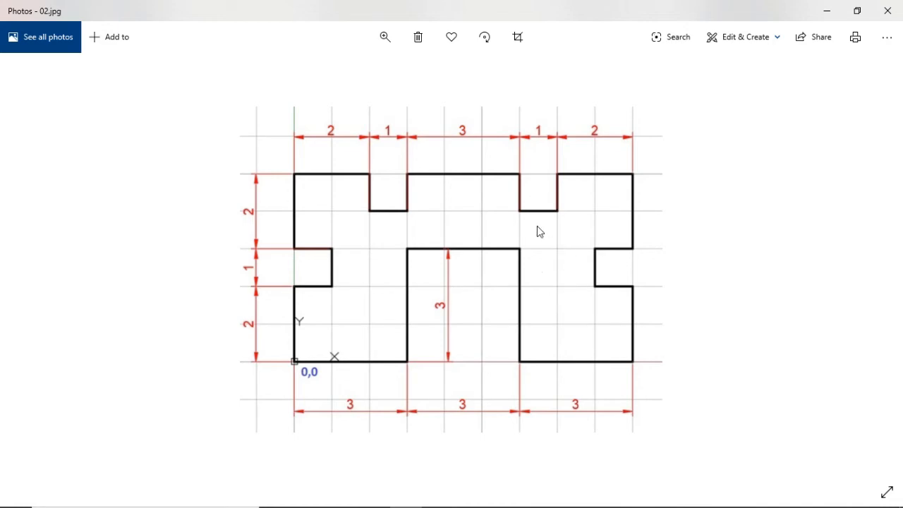
key(alt+Tab)
text(4)
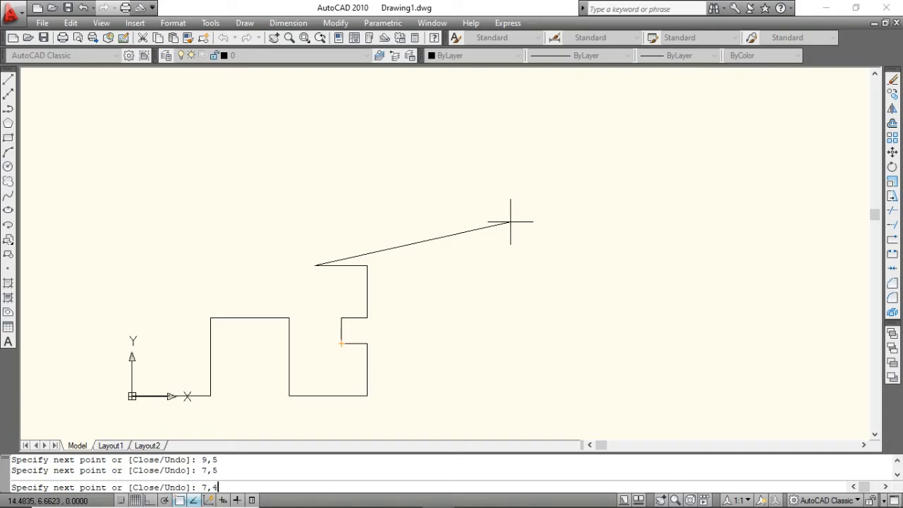
key(Return)
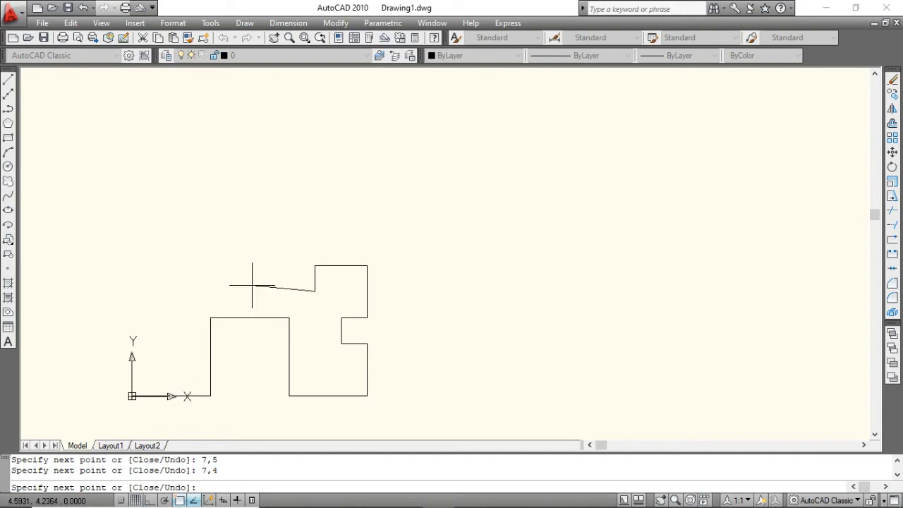
key(alt+Tab)
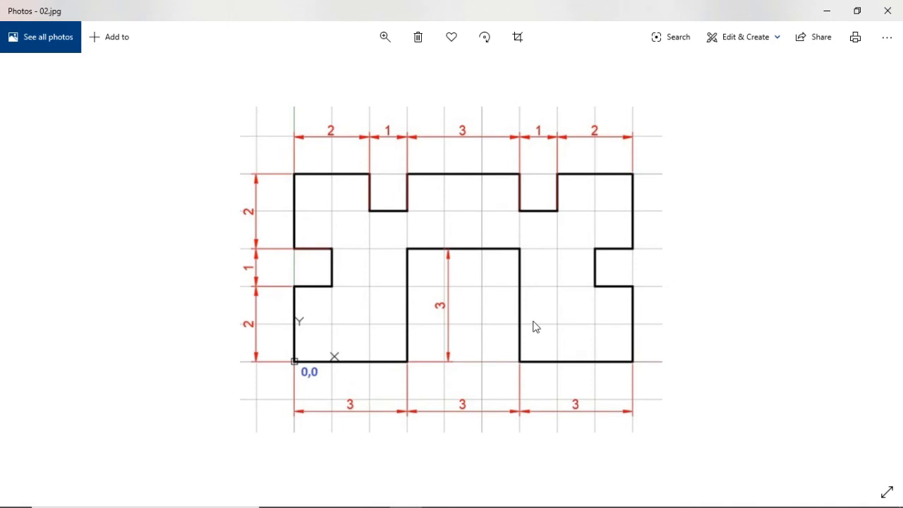
key(alt+Tab)
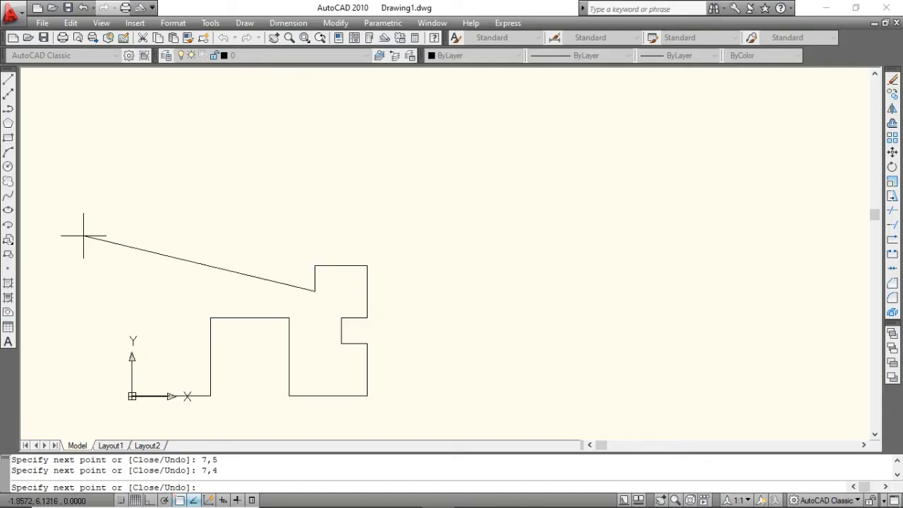
text(6)
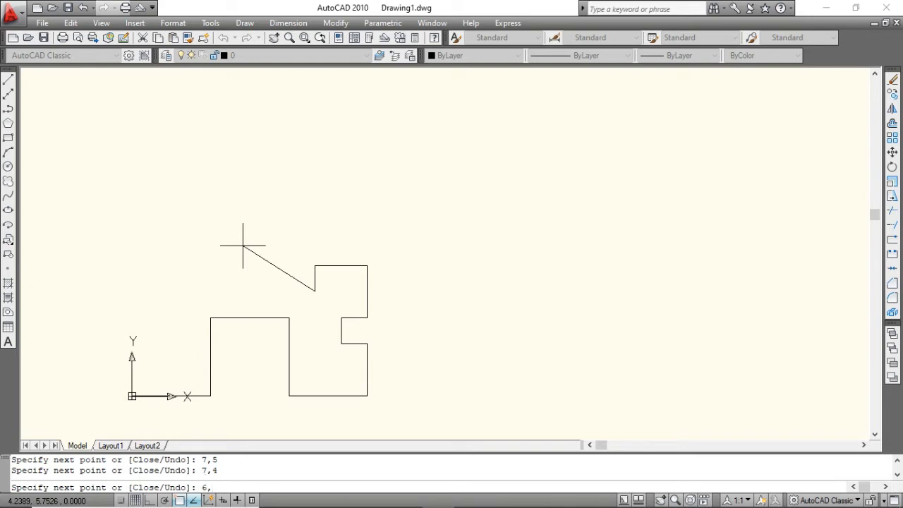
text(,4)
key(Return)
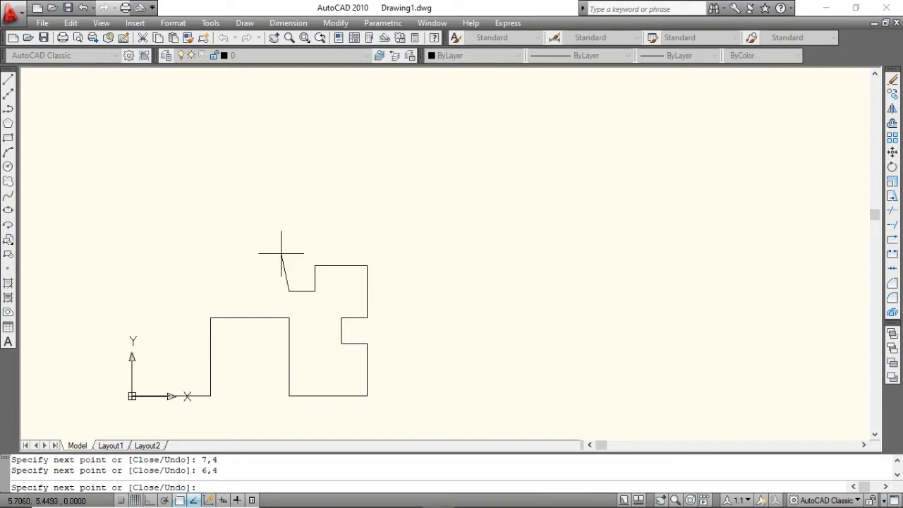
Complete the right top notch at 6,5 and continue the line along the top edge to 3,5, following the reference image.
key(alt+Tab)
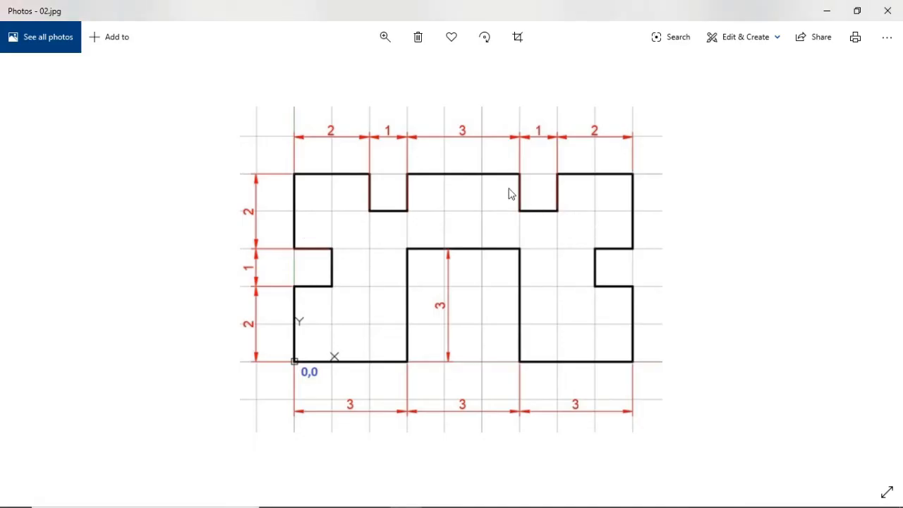
key(alt+Tab)
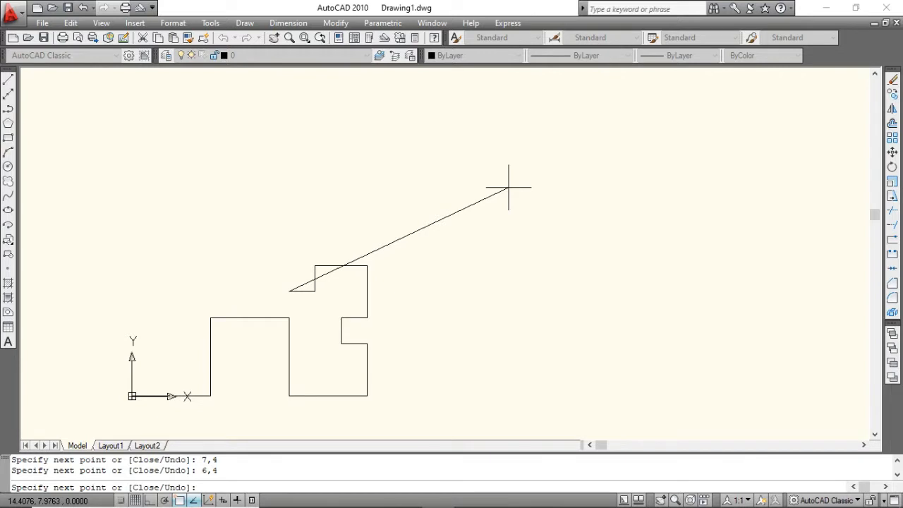
text(6,5)
key(Return)
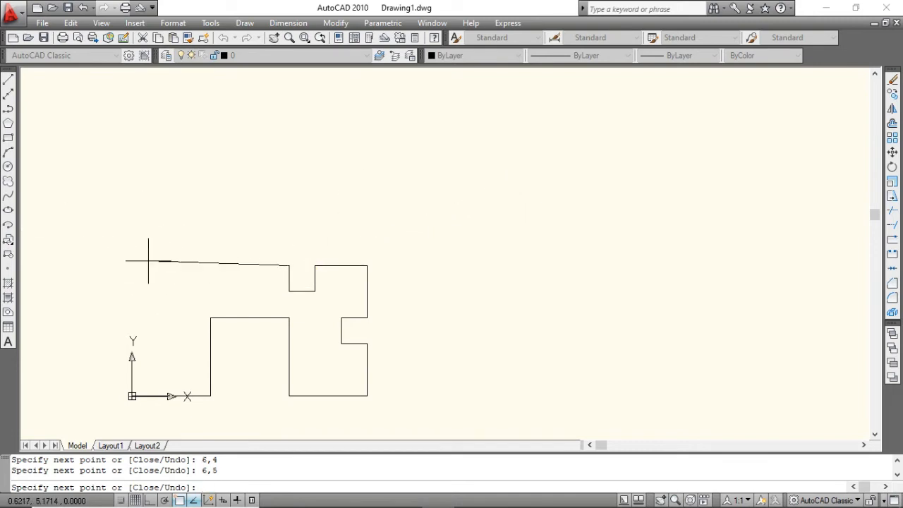
key(alt+Tab)
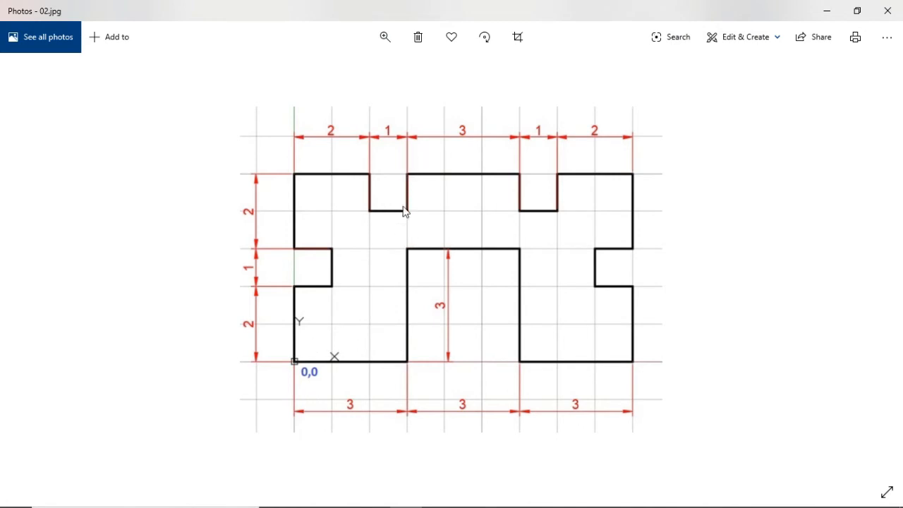
key(alt+Tab)
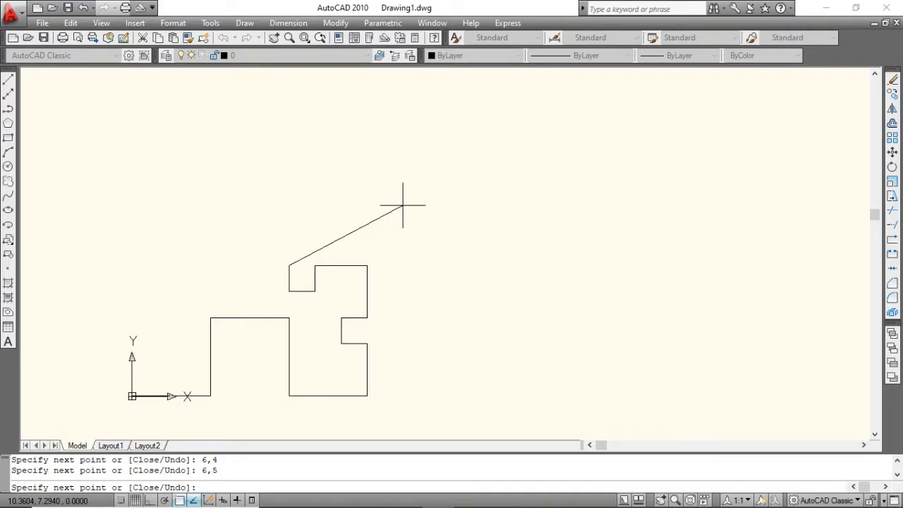
text(3,5)
key(Return)
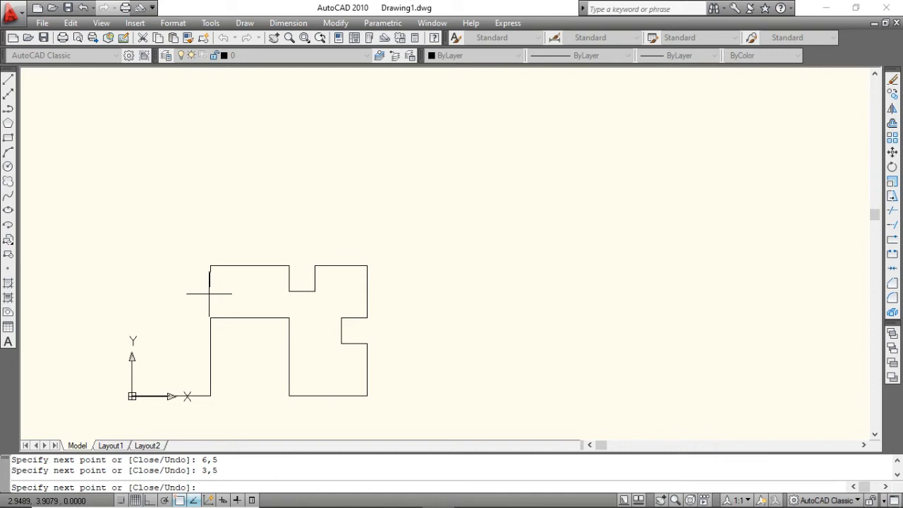
Draw the left top notch's first side down to 3,4 and its base to 2,4, checking the reference image.
text(3,4)
key(Return)
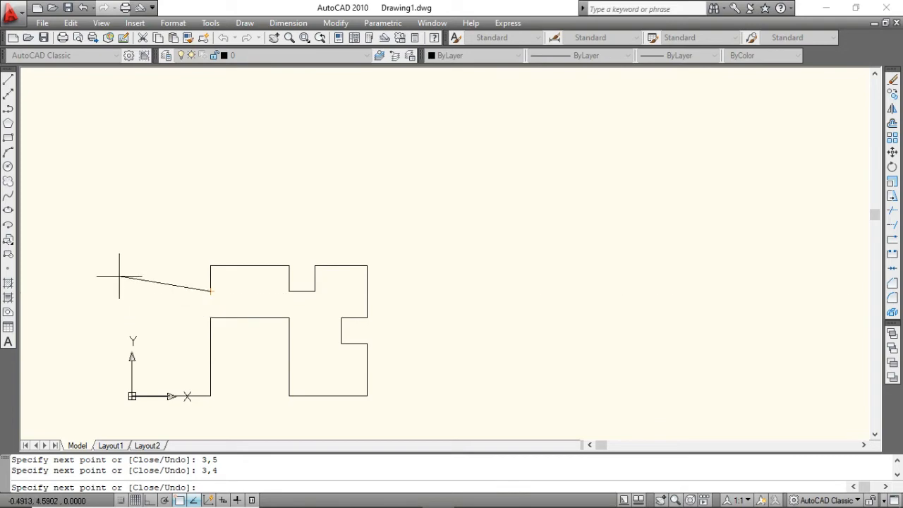
key(alt+Tab)
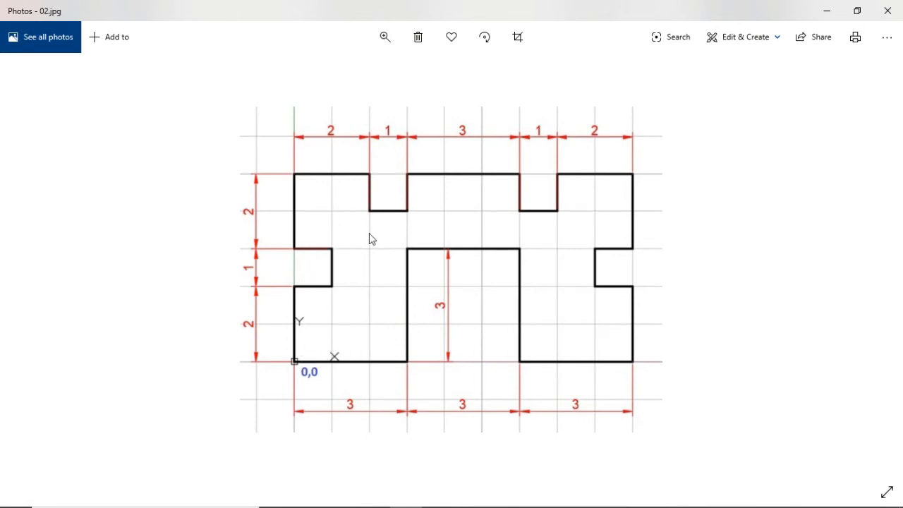
key(alt+Tab)
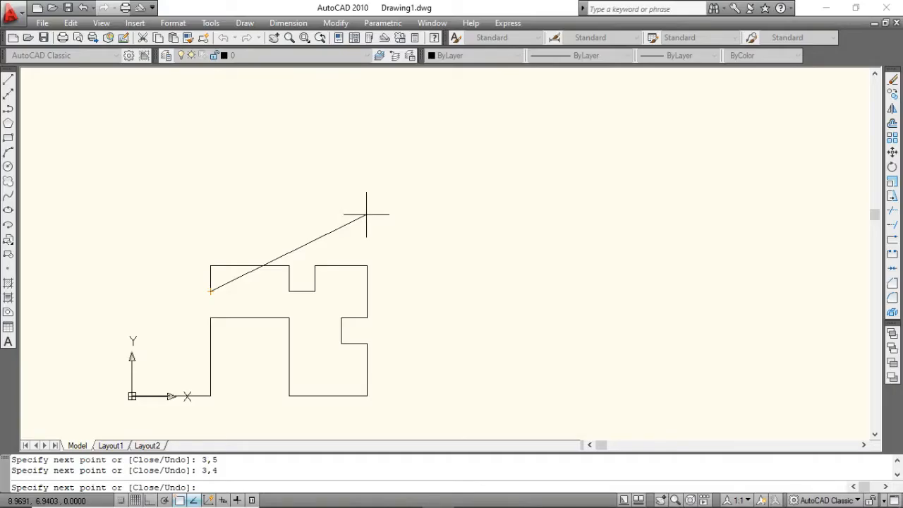
key(alt+Tab)
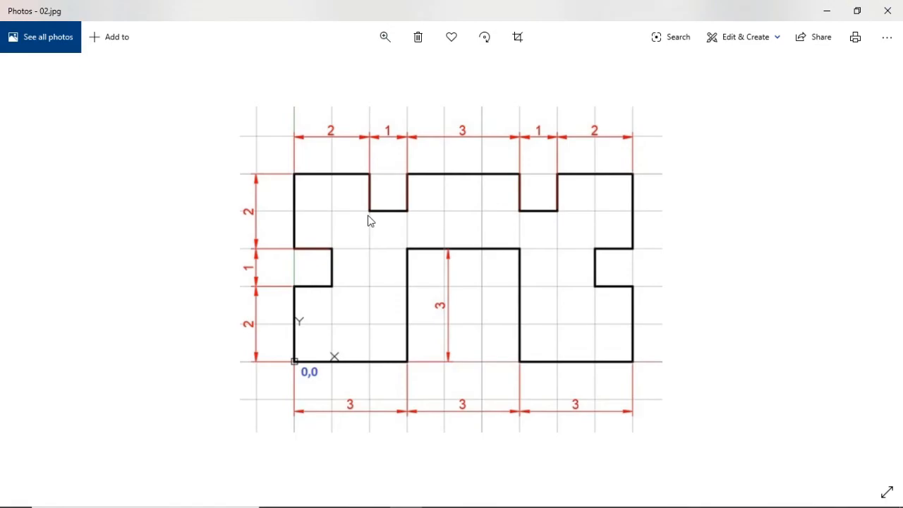
key(alt+Tab)
text(2)
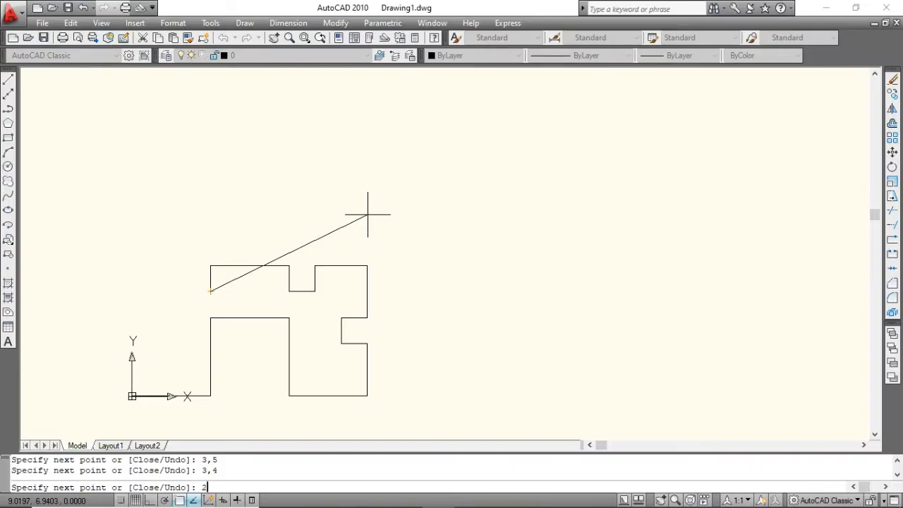
text(,4)
key(Return)
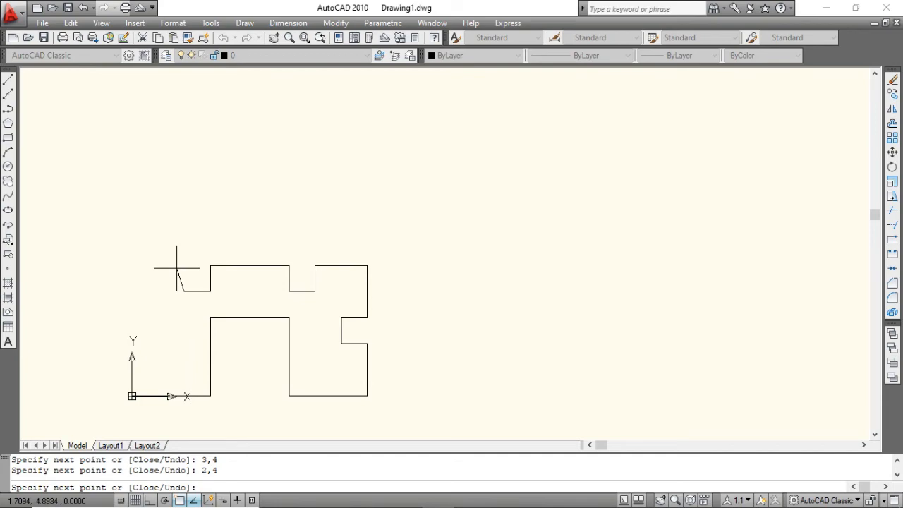
Complete the left top notch at 2,5 and extend the line along the top edge to the corner at 0,5.
key(alt+Tab)
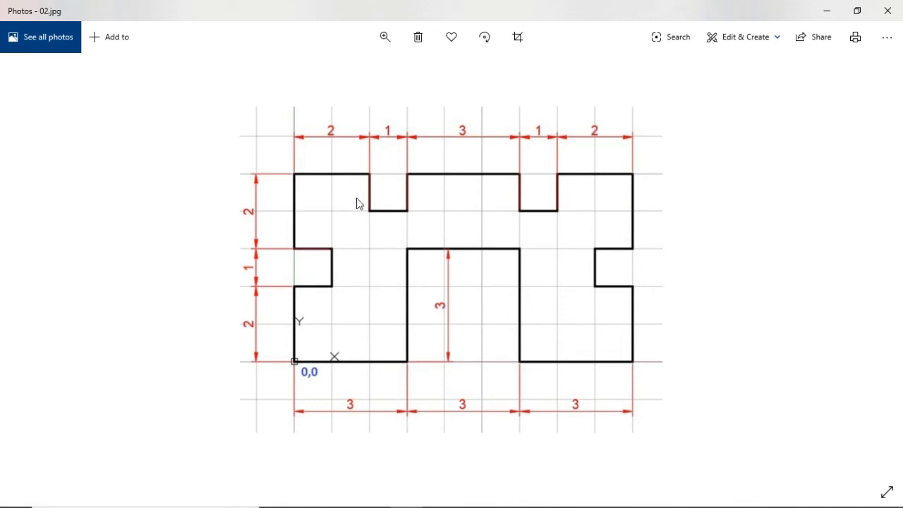
key(alt+Tab)
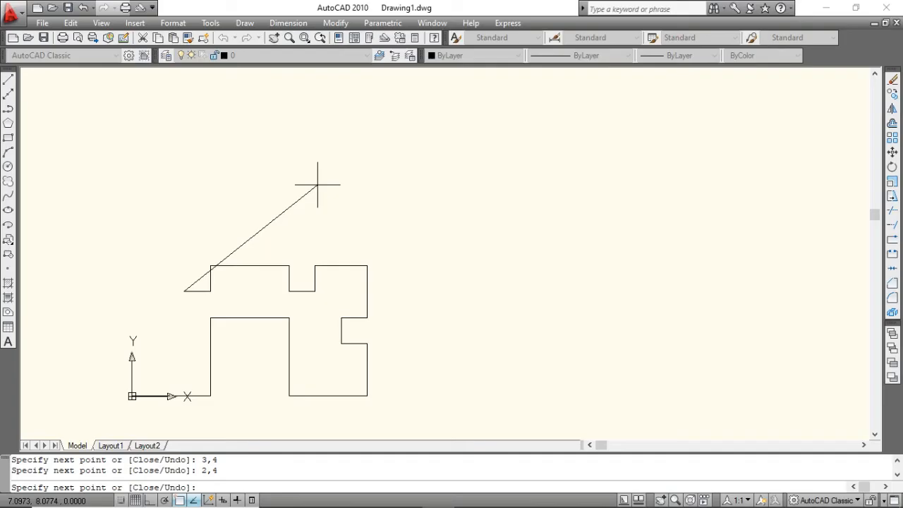
text(2,5)
key(Return)
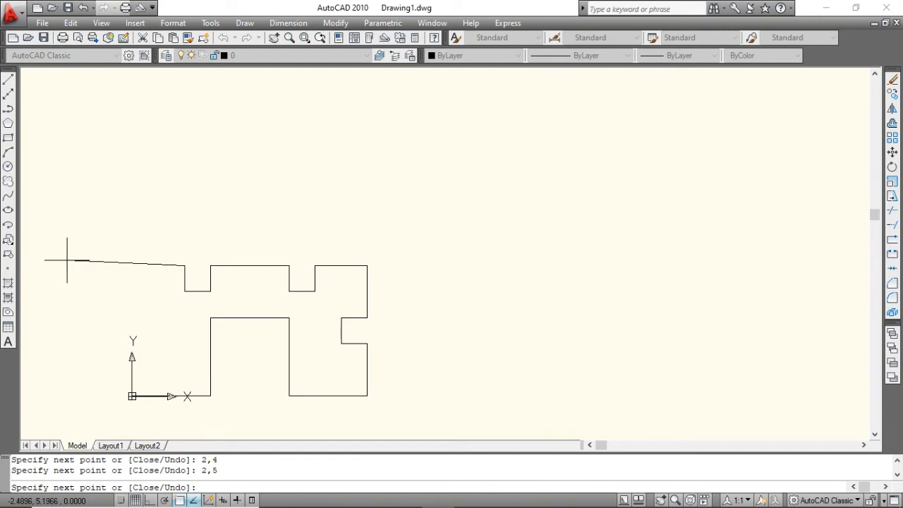
text(0,56)
key(Return)
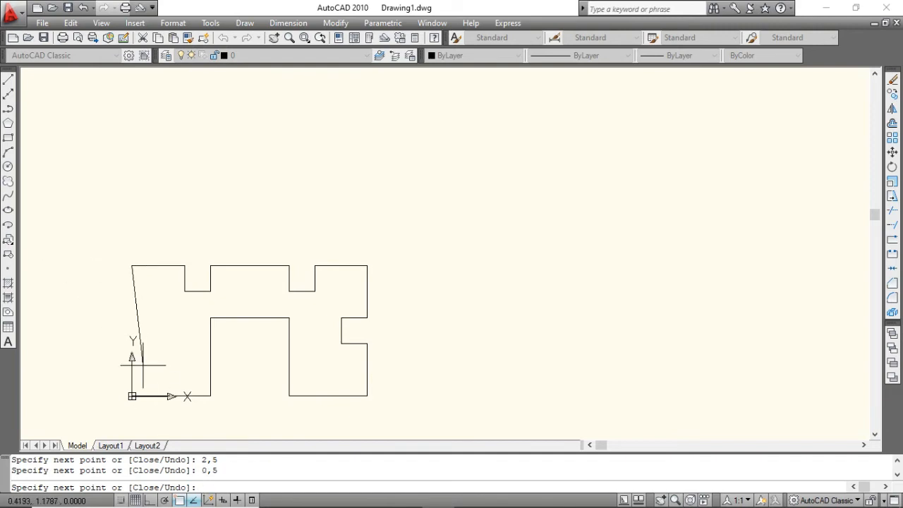
Draw the upper part of the left edge down to 0,3, checking the reference image.
middle_drag(165, 332, 306, 268)
scroll(281, 289, up, 3)
middle_drag(281, 307, 250, 332)
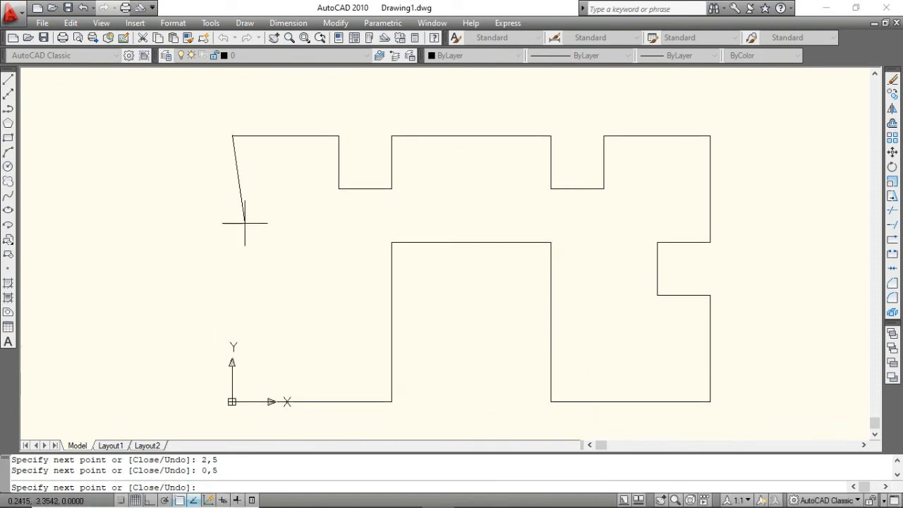
text(0,)
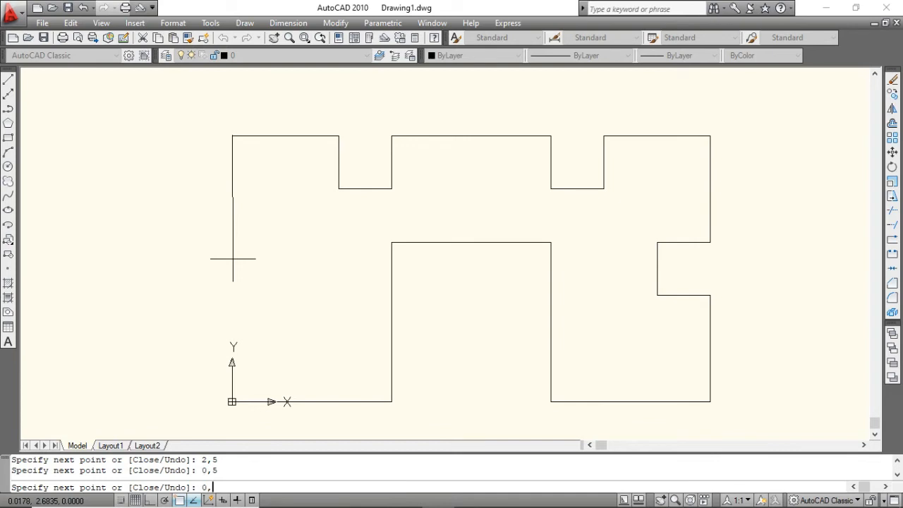
key(super+Tab)
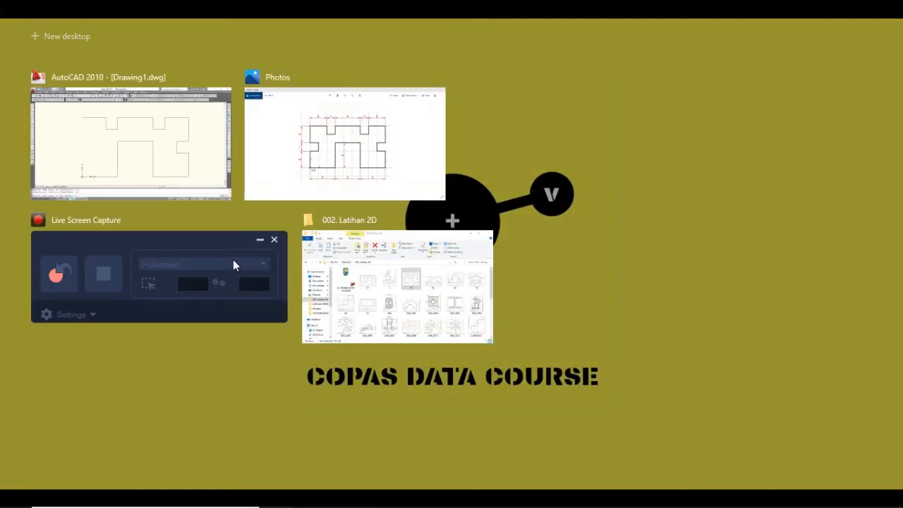
key(Escape)
key(super+Tab)
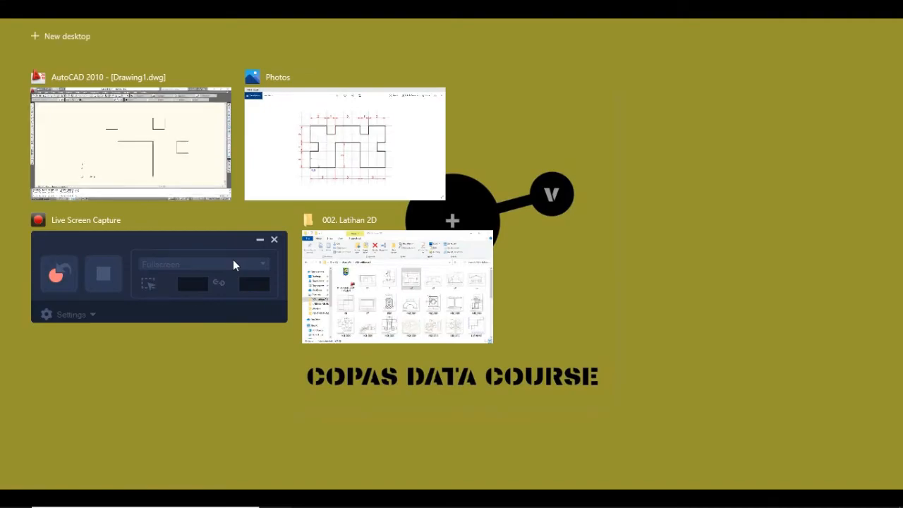
key(Escape)
key(alt+Tab)
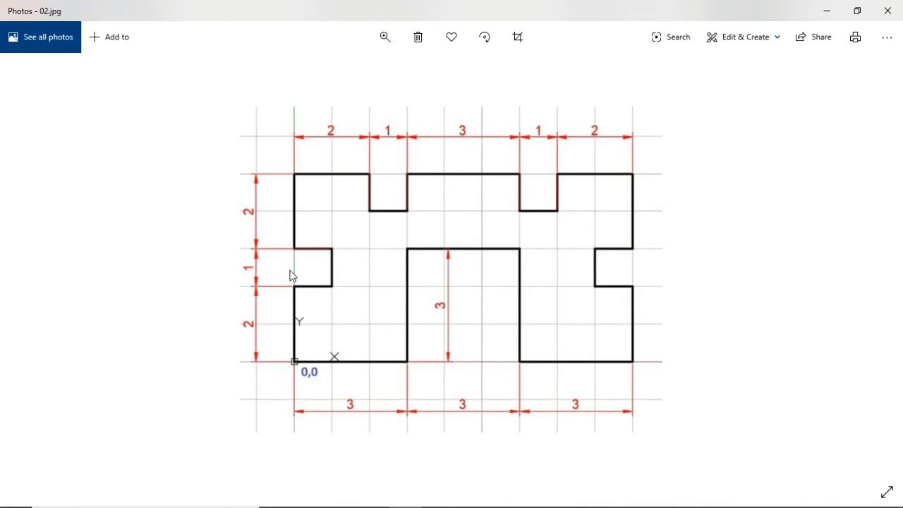
key(alt+Tab)
text(0,)
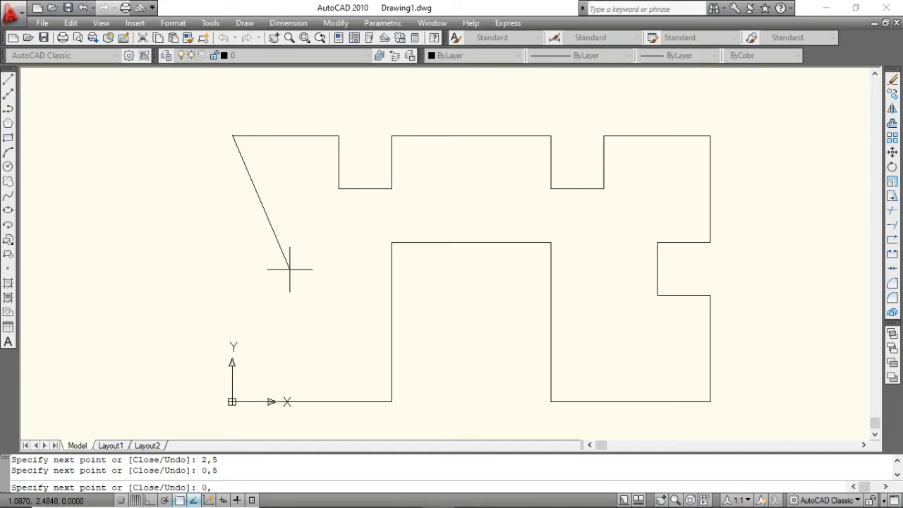
text(3)
key(Return)
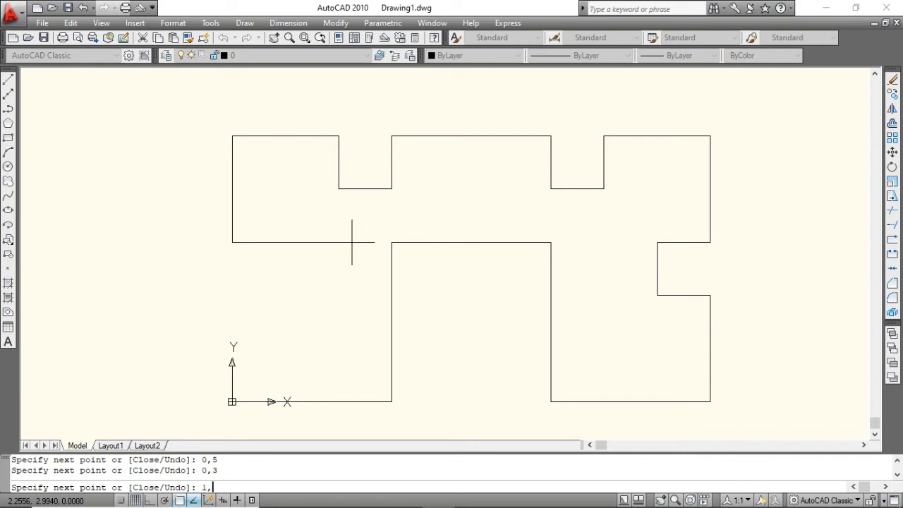
Draw the left side notch's upper edge to 1,3 and its inner edge down to 1,2.
text(3)
key(Return)
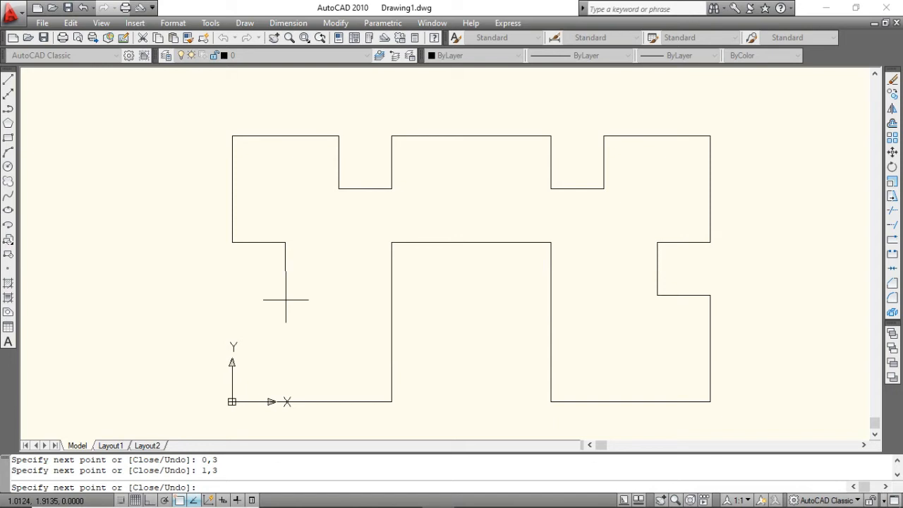
text(1,2)
key(Return)
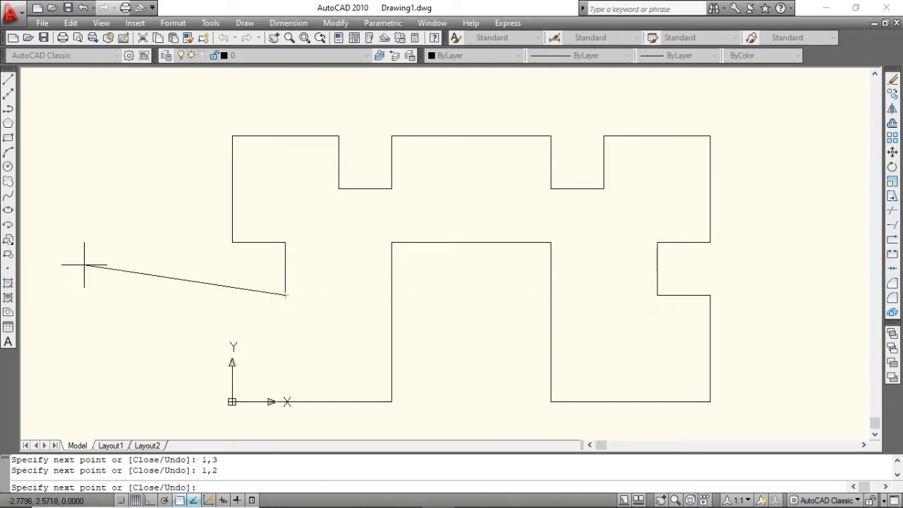
Complete the left side notch at 0,2 and close the outline back to its starting point.
text(0,)
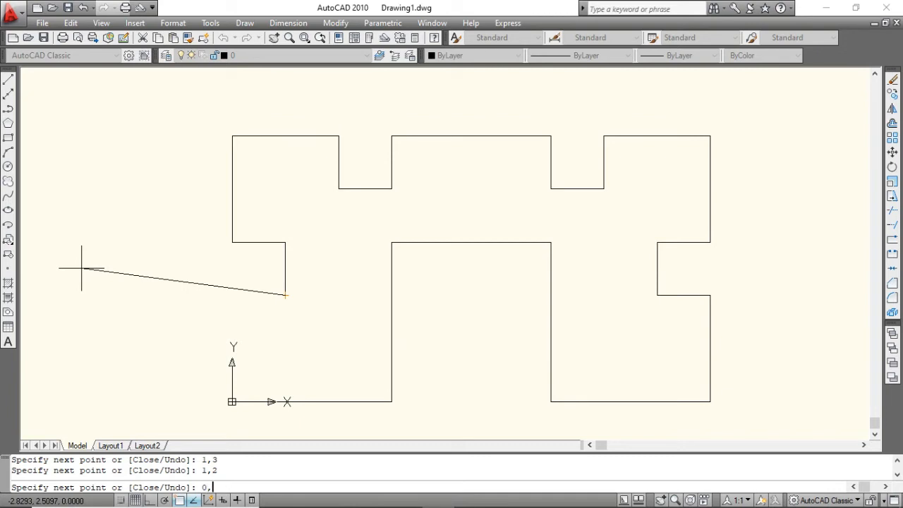
text(2)
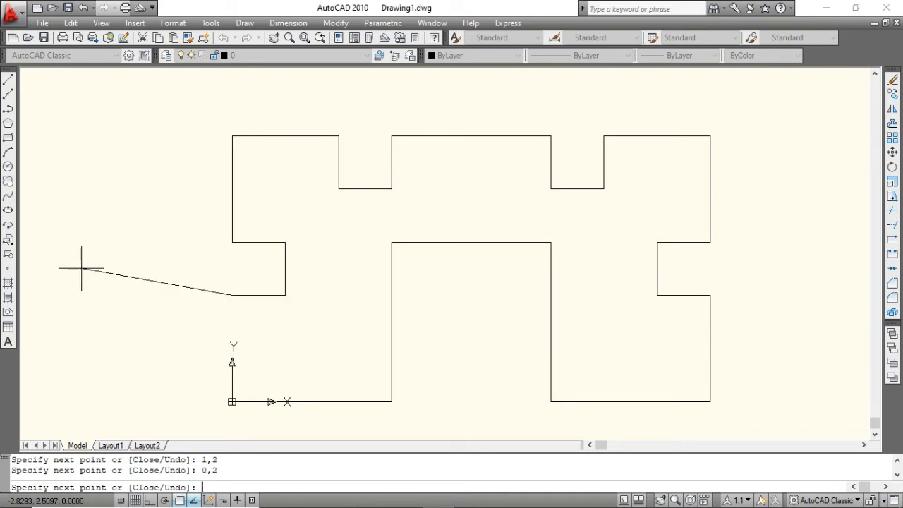
key(Return)
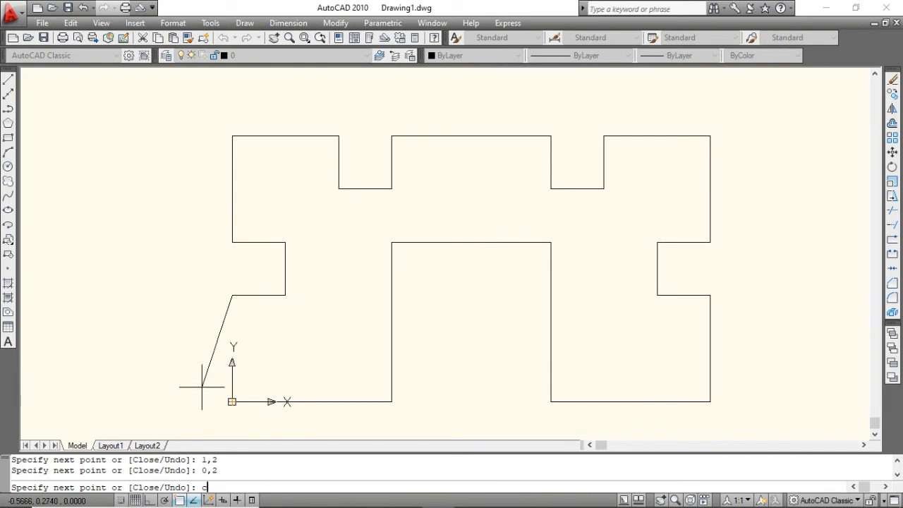
key(Return)
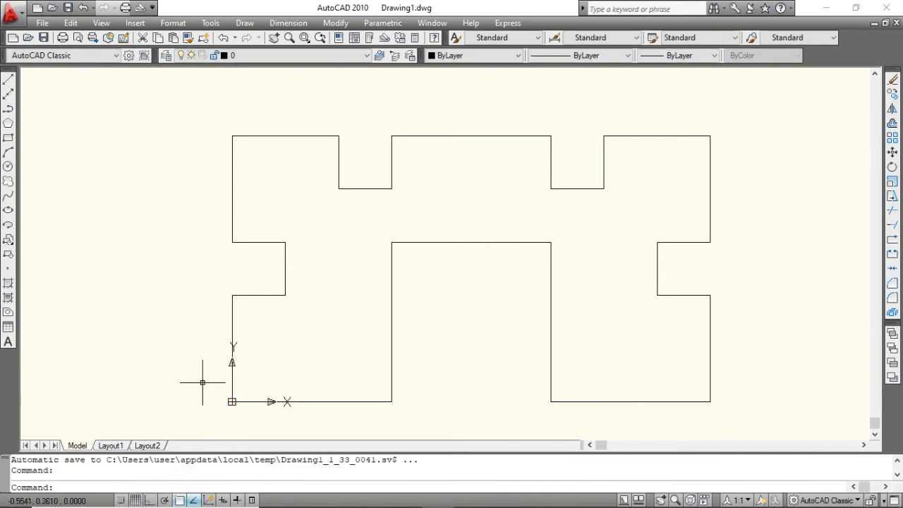
Start a new line at a free point in the empty space above the outline at the origin.
scroll(280, 324, down, 2)
scroll(304, 285, down, 1)
mouse_move(313, 269)
middle_down()
mouse_move(248, 287)
mouse_move(236, 306)
mouse_move(262, 306)
mouse_move(242, 299)
middle_up()
scroll(248, 288, down, 1)
scroll(244, 292, up, 1)
scroll(237, 306, up, 1)
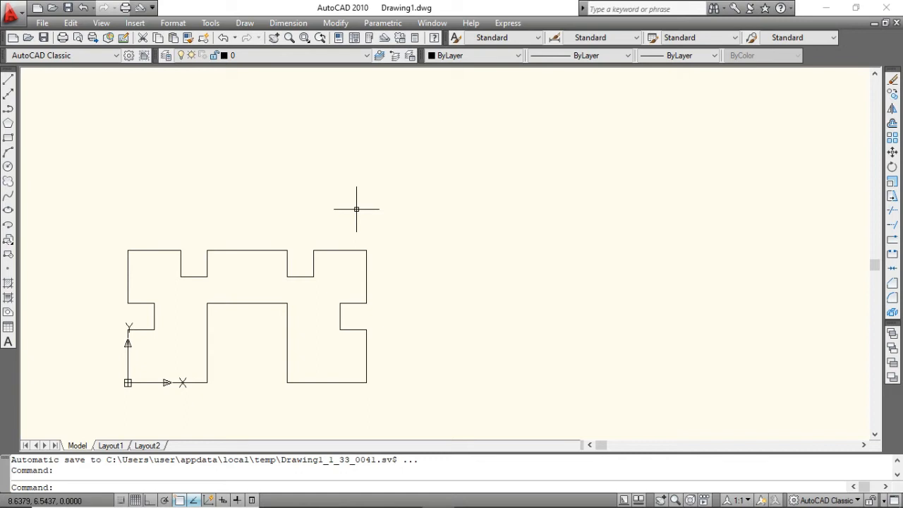
scroll(358, 204, down, 2)
middle_drag(359, 204, 298, 271)
middle_drag(307, 288, 271, 309)
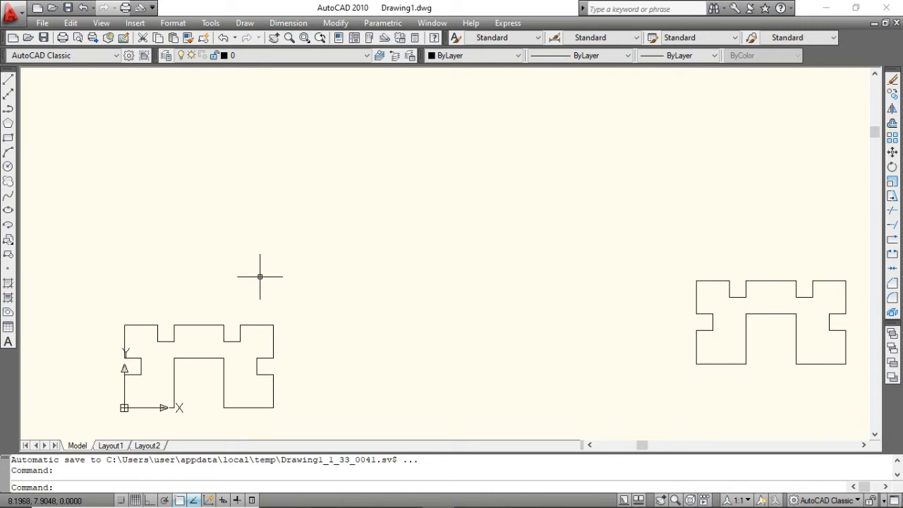
text(l)
key(Return)
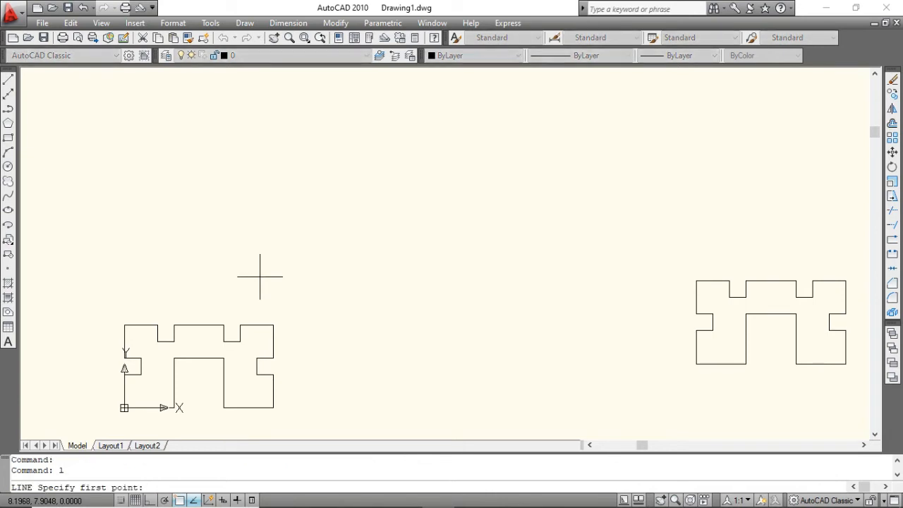
click(245, 245)
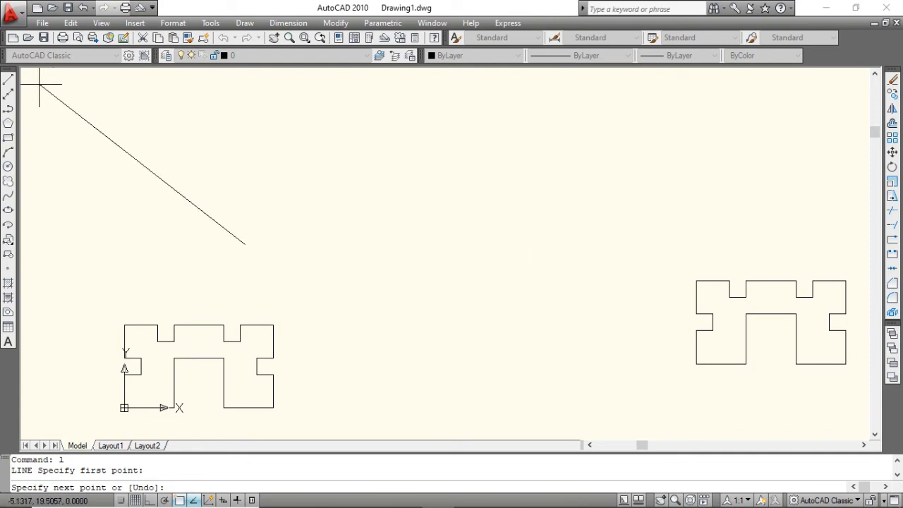
Check the reference image and draw the first bottom segment with the relative coordinate @3,0.
key(alt+Tab)
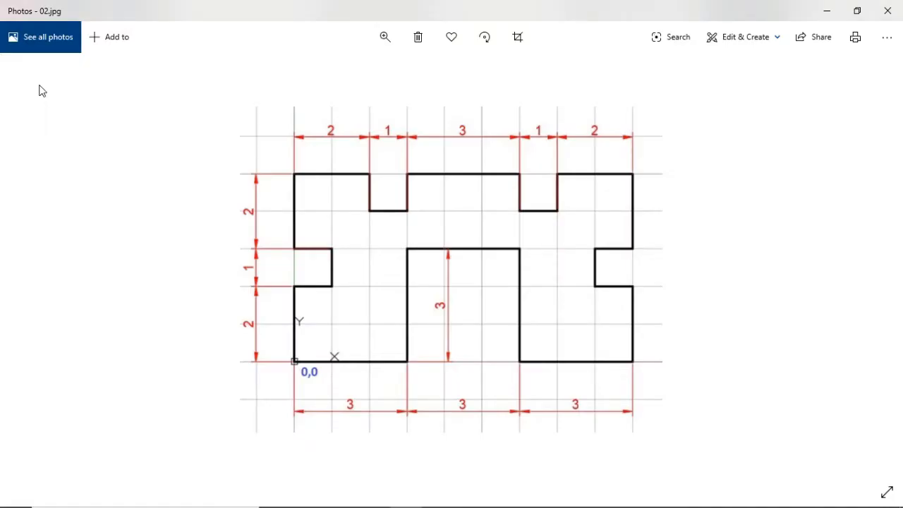
key(alt+Tab)
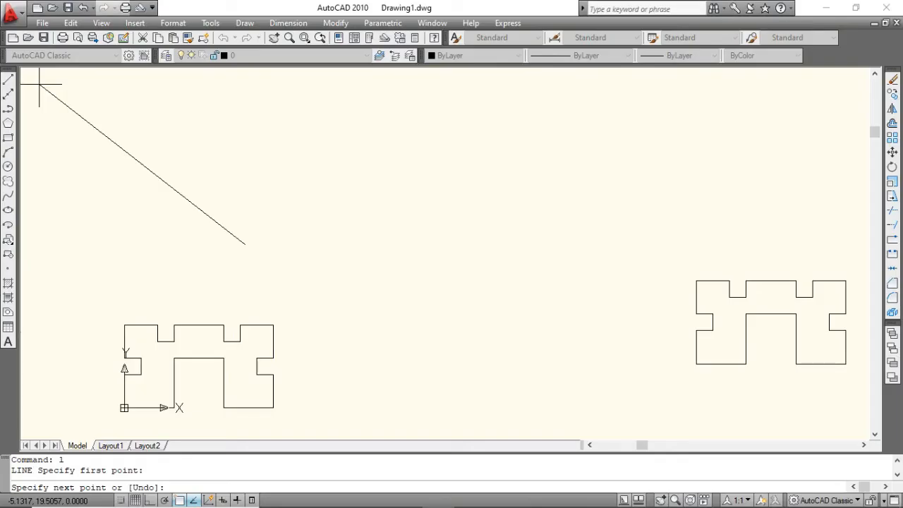
key(F8)
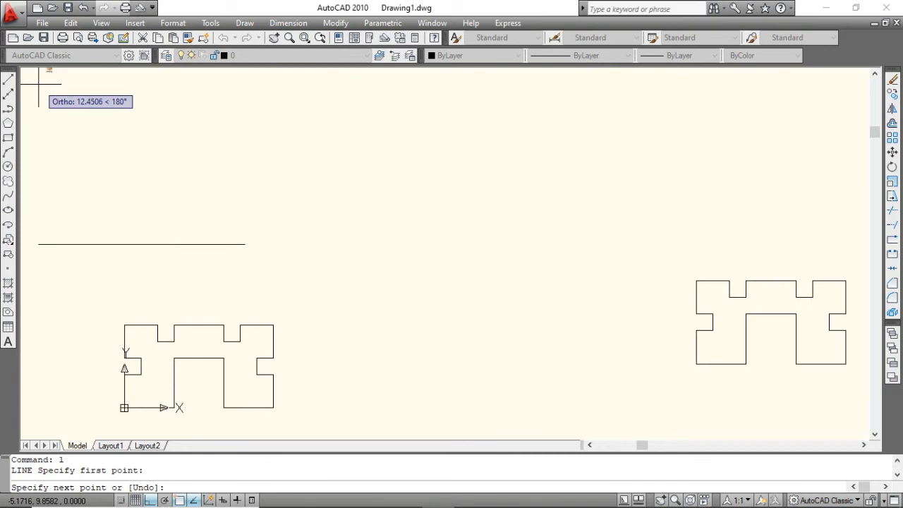
text(@)
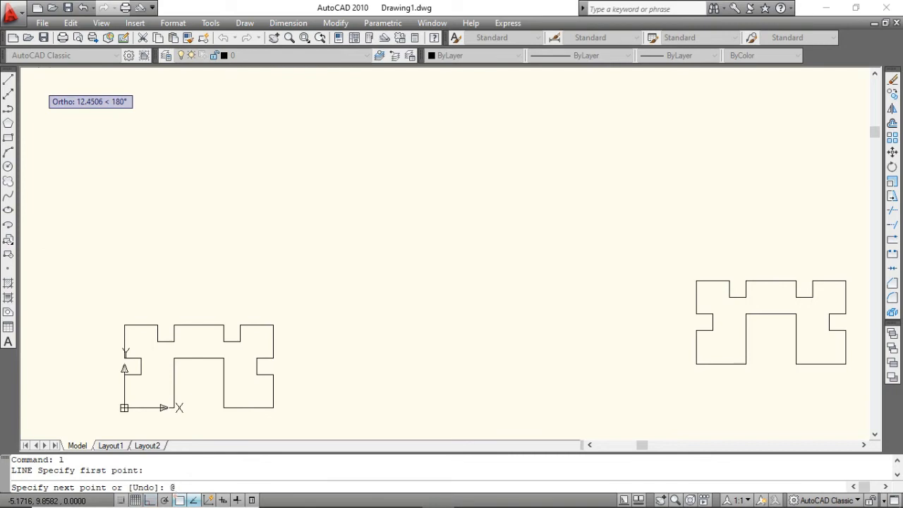
text(3)
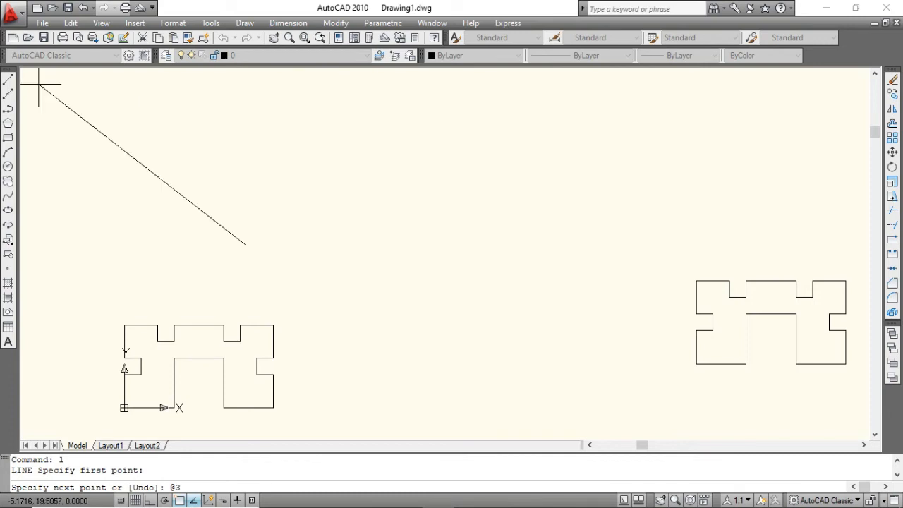
text(,0)
key(Return)
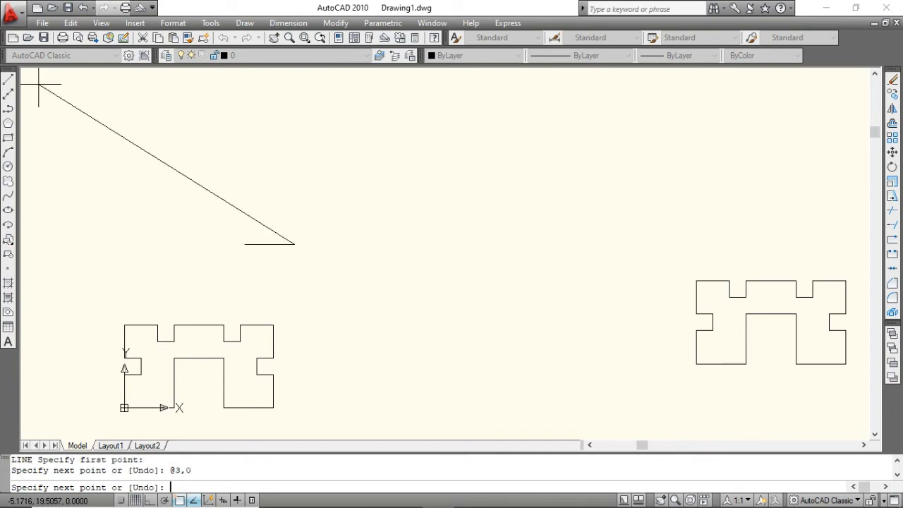
Draw the central opening's left side upward with @0,3, following the reference image.
text(@)
key(alt+Tab)
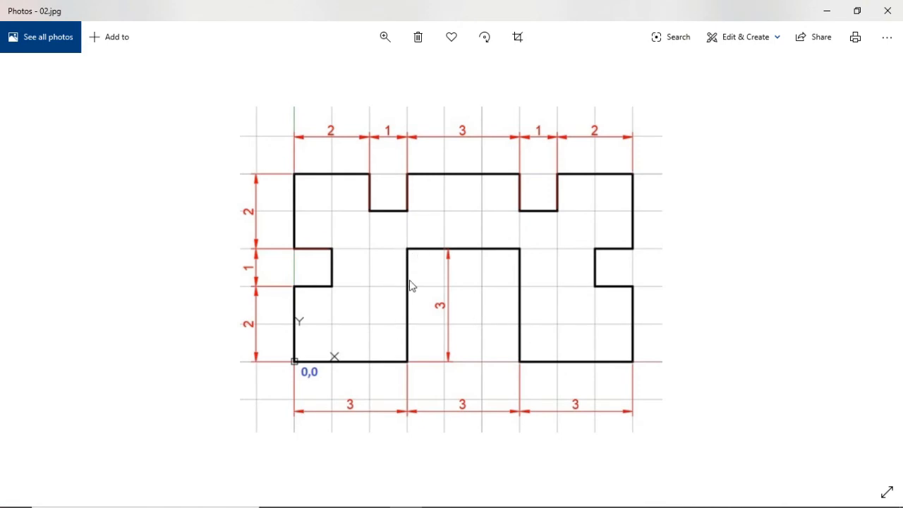
key(alt+Tab)
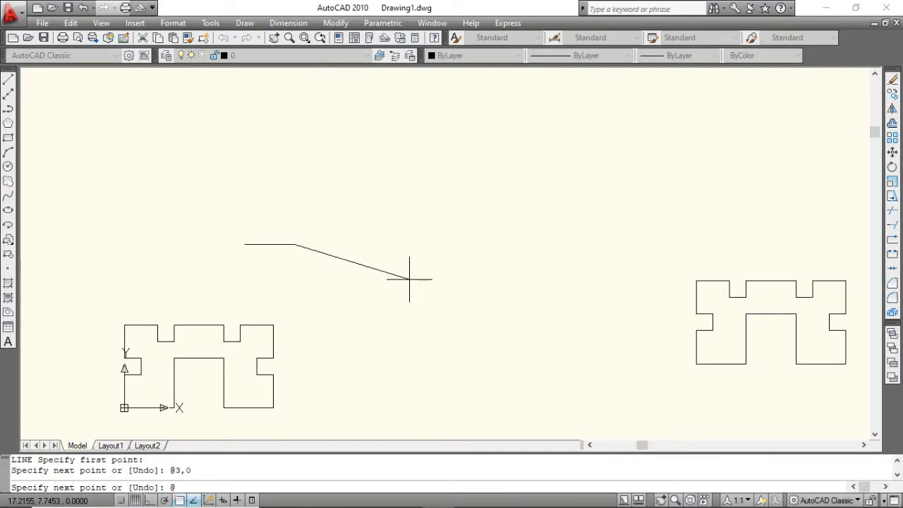
text(0,3)
key(Return)
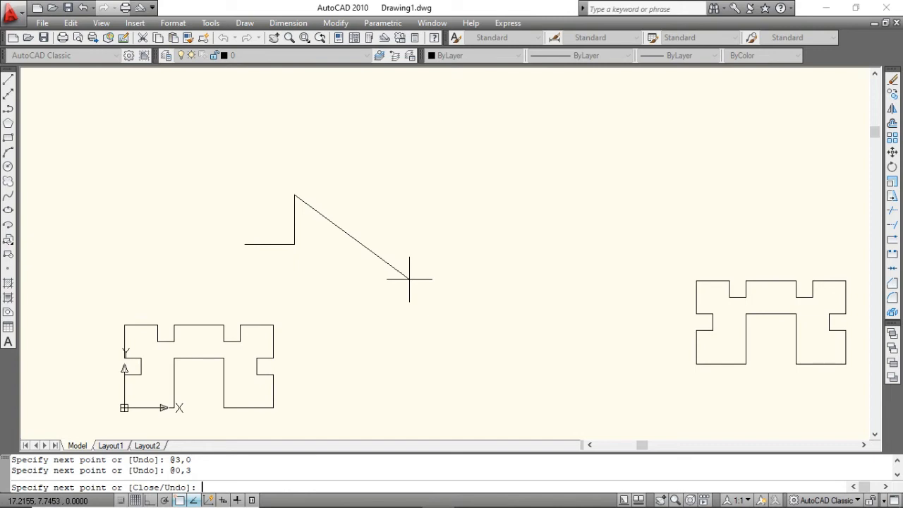
Draw the central opening's top edge with @3,0 and its right side down with @0,-3, following the reference image.
text(@)
key(alt+Tab)
key(alt+Tab)
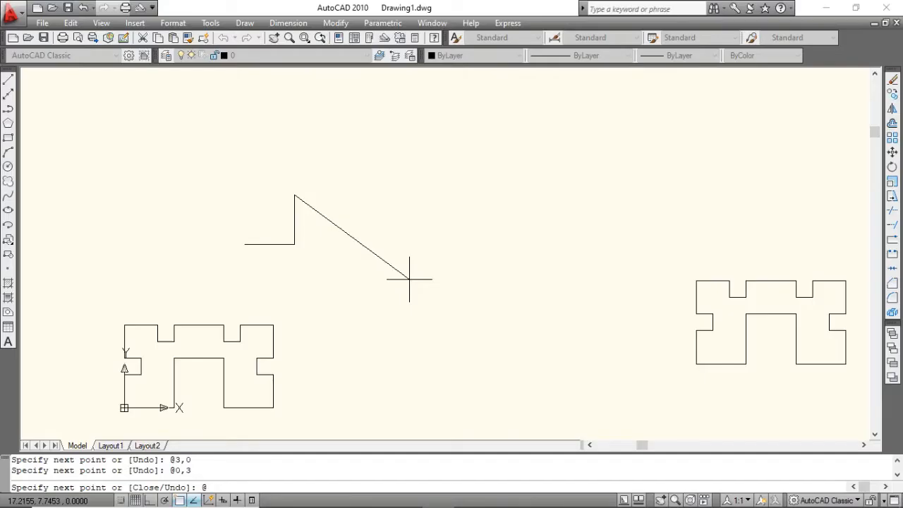
text(3,0)
key(Return)
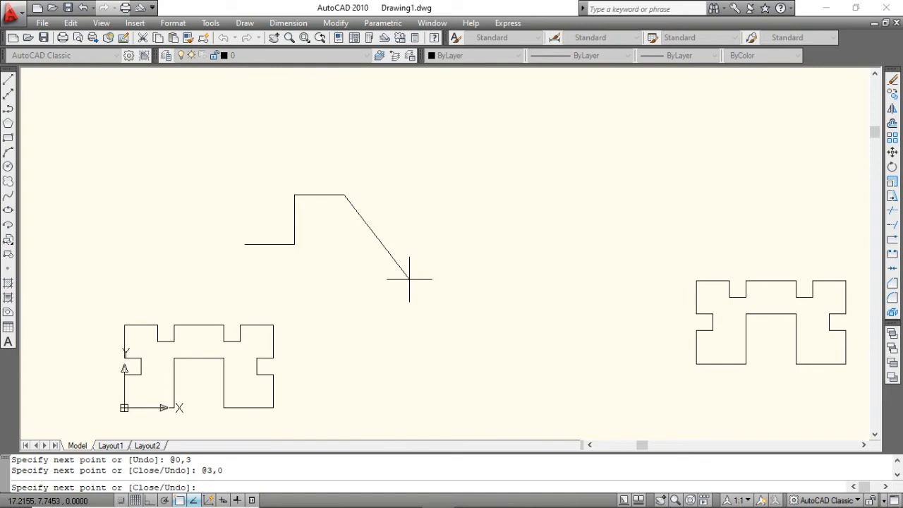
text(@0,-3)
key(Return)
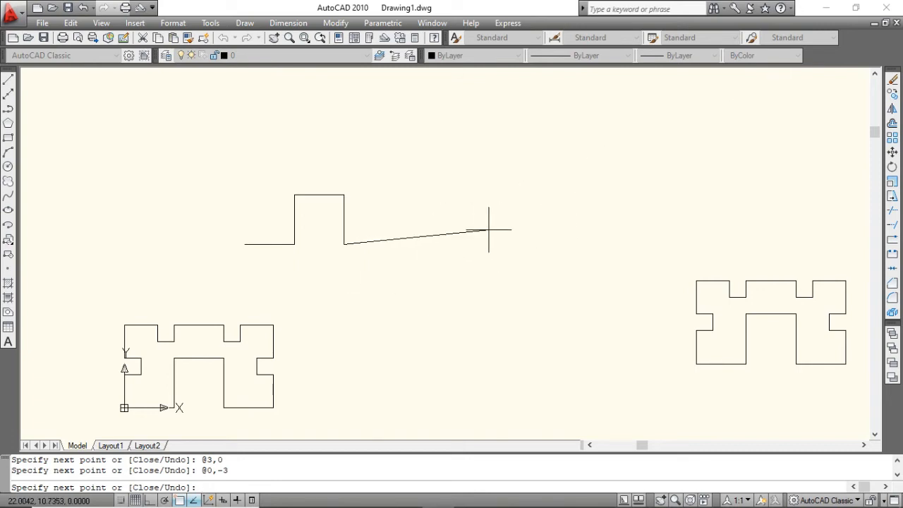
Draw the right bottom segment with @3,0 and the lower right edge upward with @0,2.
text(@3,0)
key(Return)
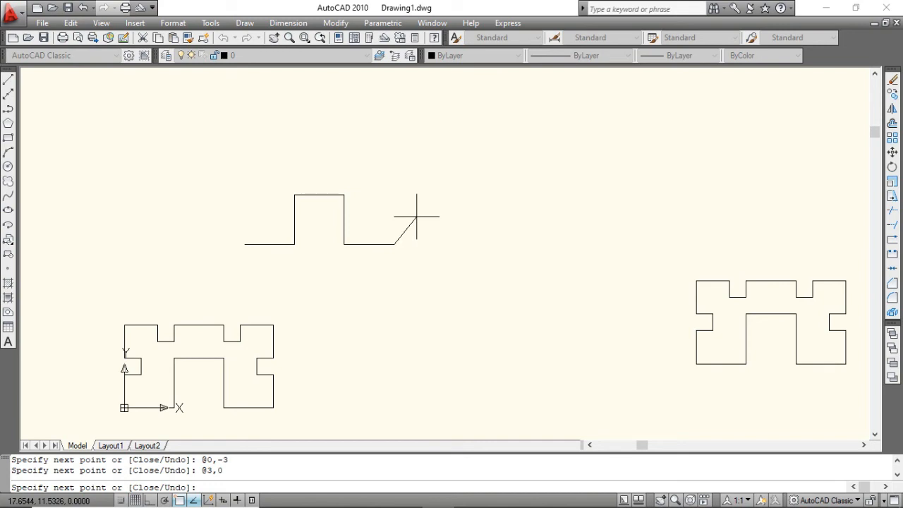
text(@0,2)
key(Return)
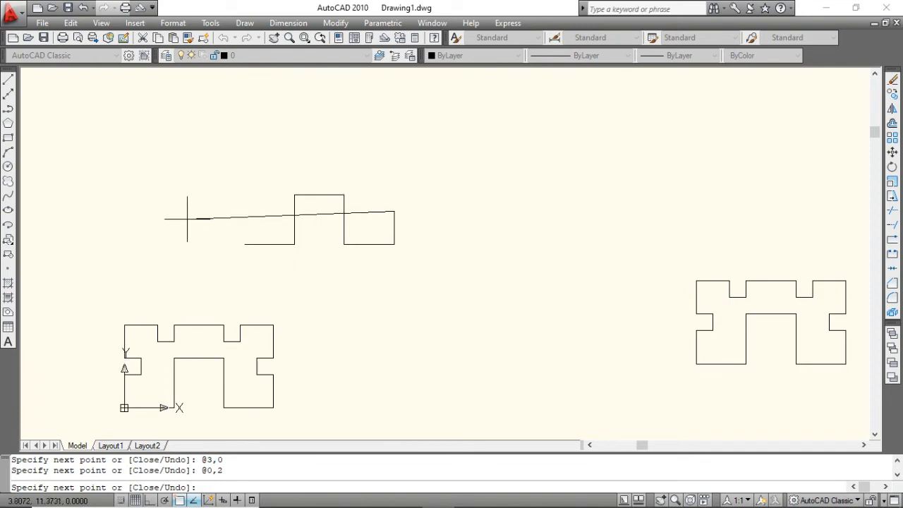
text(-1,0)
key(Return)
key(ctrl+z)
Draw the right side notch with the relative coordinates @-1,0, @0,1 and @1,0.
text(@-1,0)
key(Return)
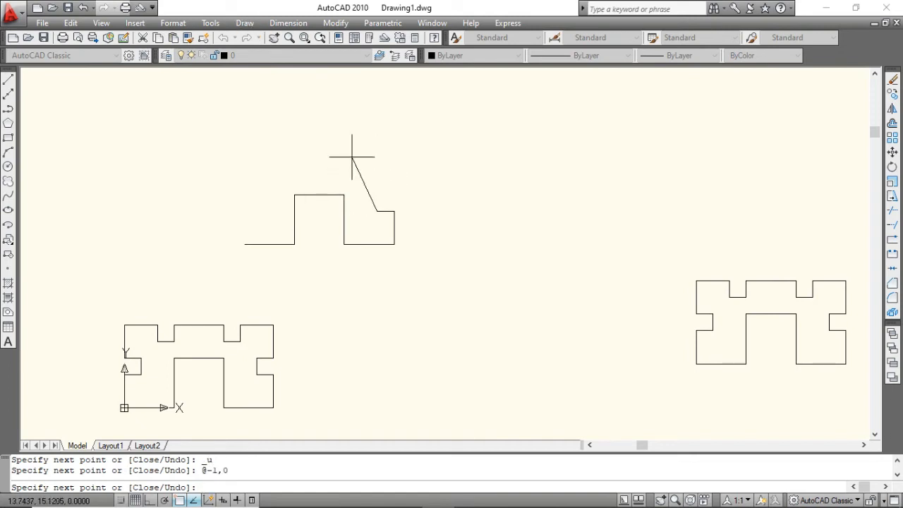
text(@0,1)
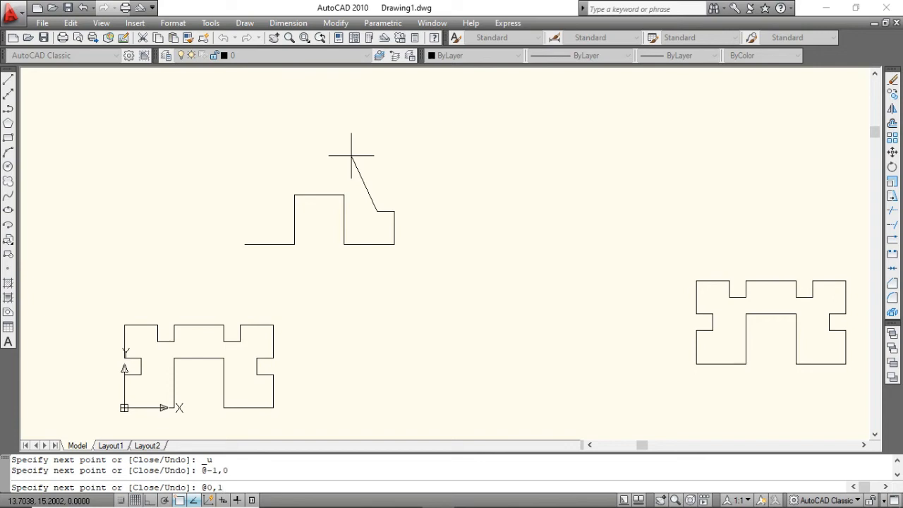
key(Return)
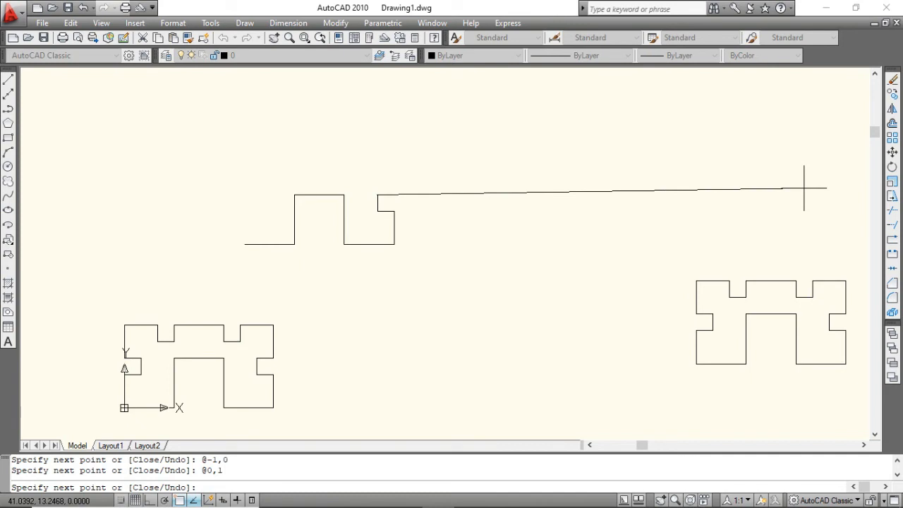
text(@1,0)
key(Return)
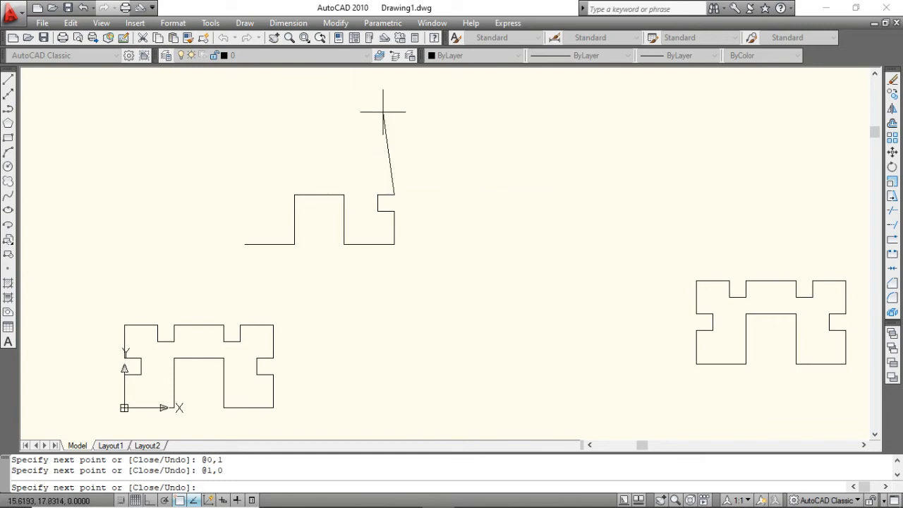
Draw the upper right edge with @0,2 and the right top segment with @-2,0.
text(@0,2)
key(Return)
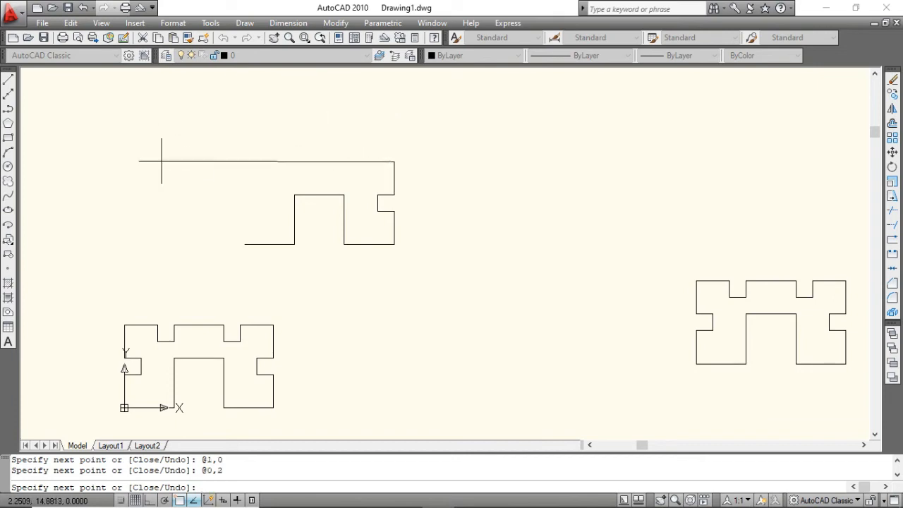
text(@-2,0)
key(Return)
Draw the right notch in the top edge with the relative coordinates @0,-1, @-1,0 and @0,1.
text(@0,)
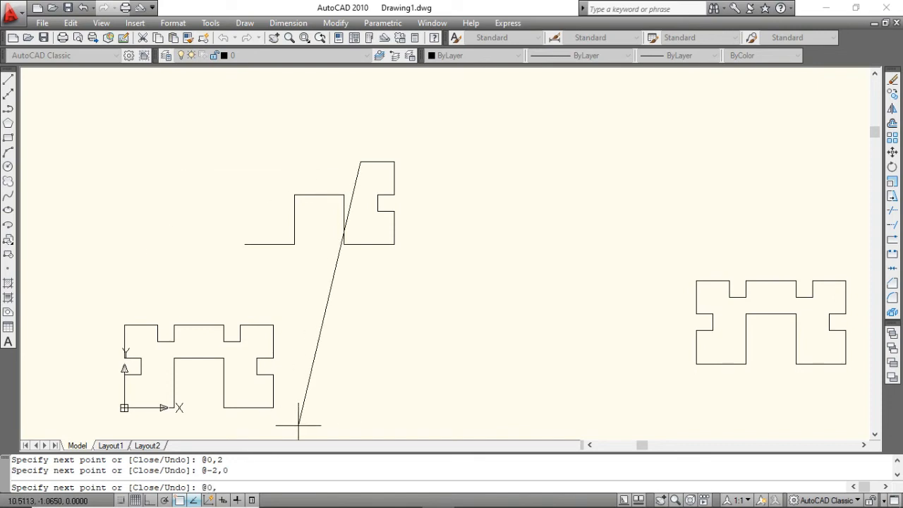
text(-1)
key(Return)
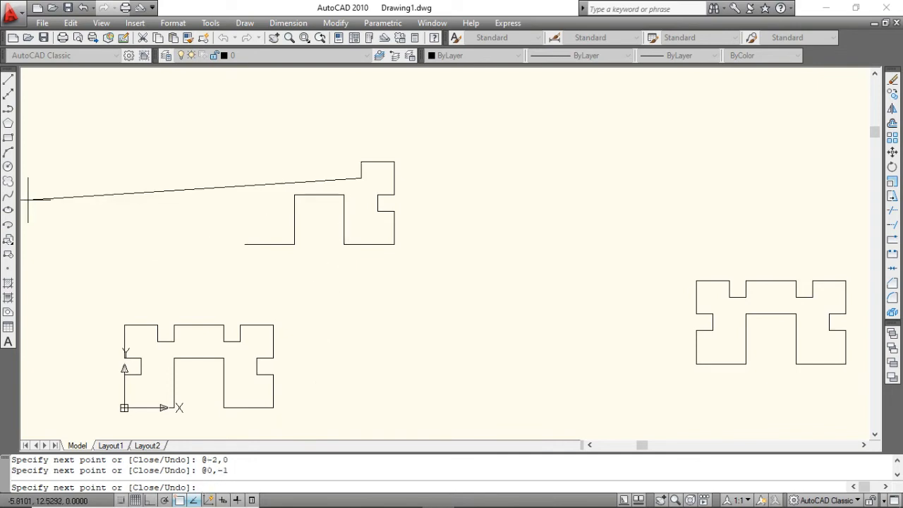
text(@-1,0)
key(Return)
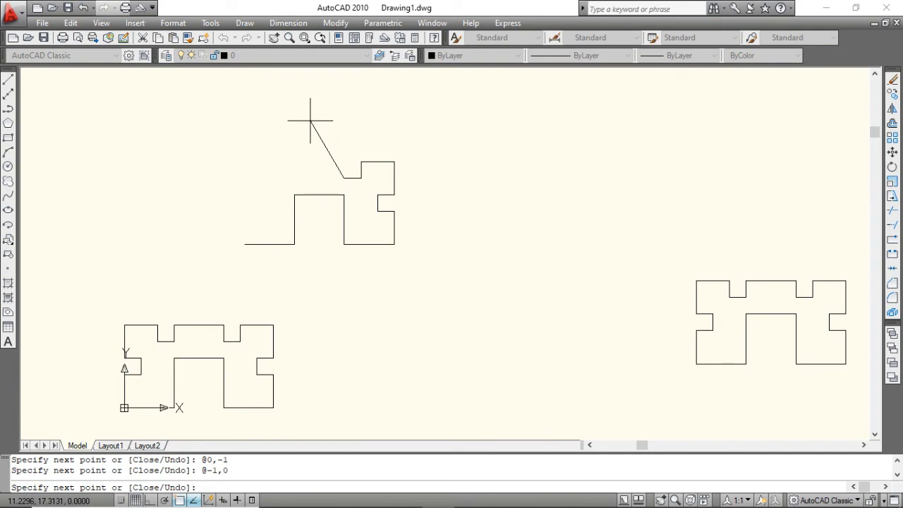
text(@0,1)
key(Return)
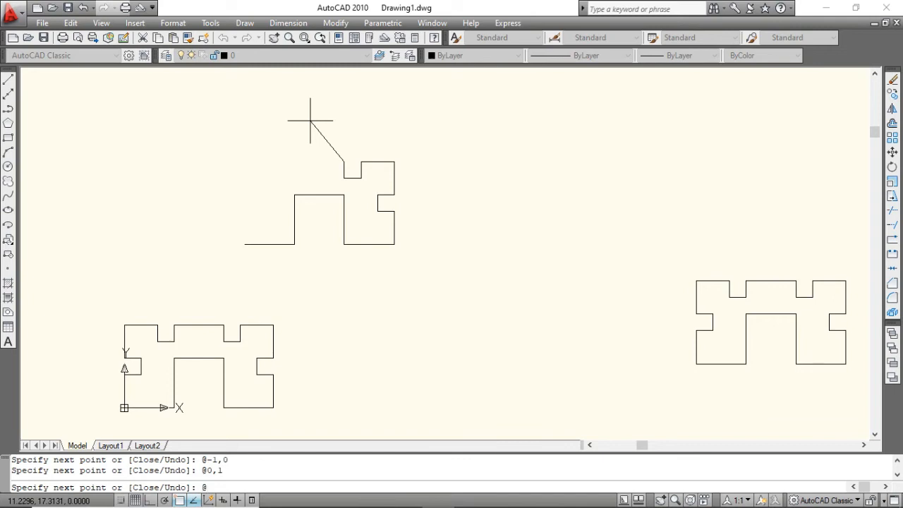
Check the reference image 02.jpg and draw the middle top segment with @-3,0.
key(alt+Tab)
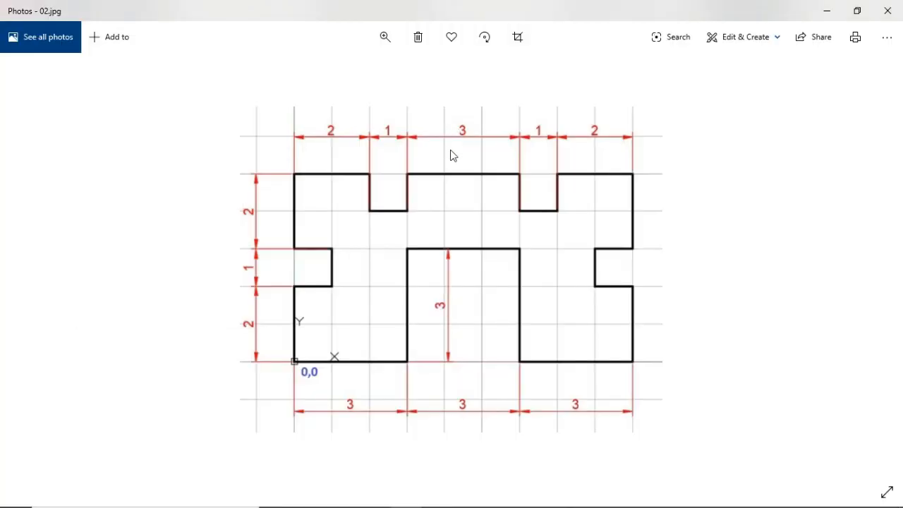
key(alt+Tab)
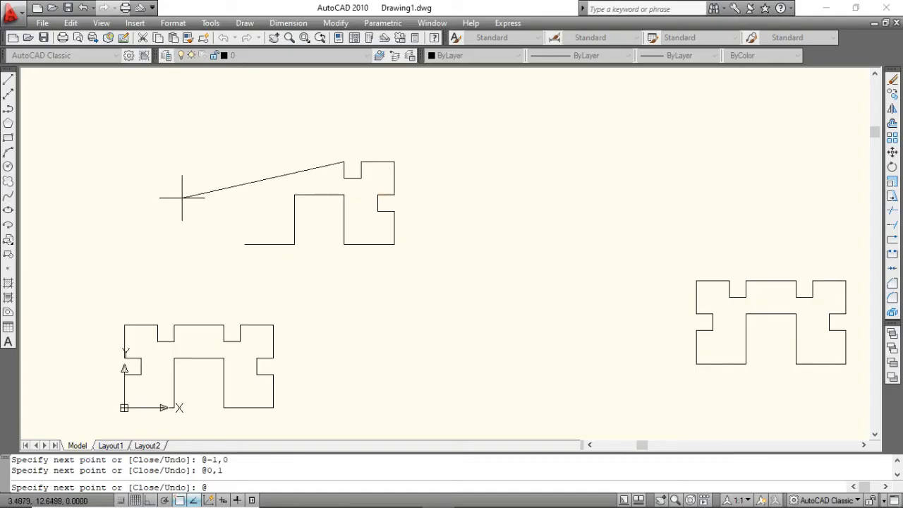
text(-)
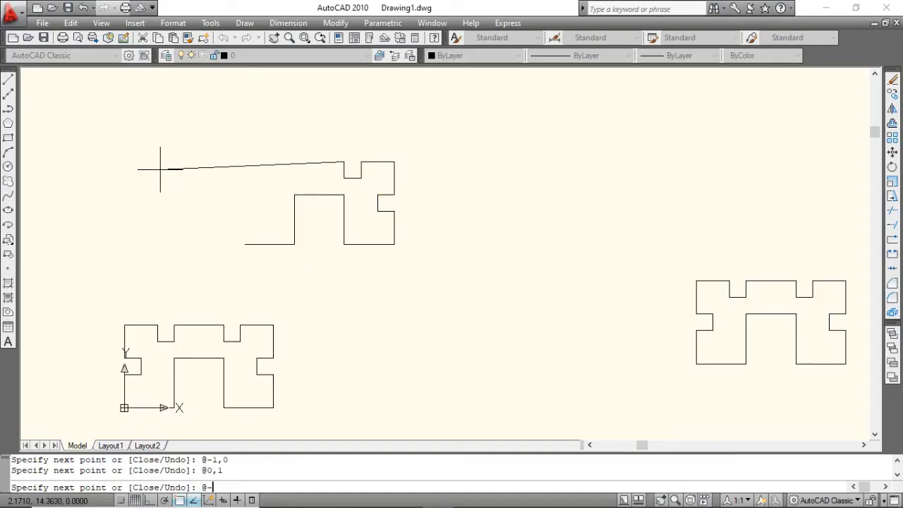
text(3,0)
key(Return)
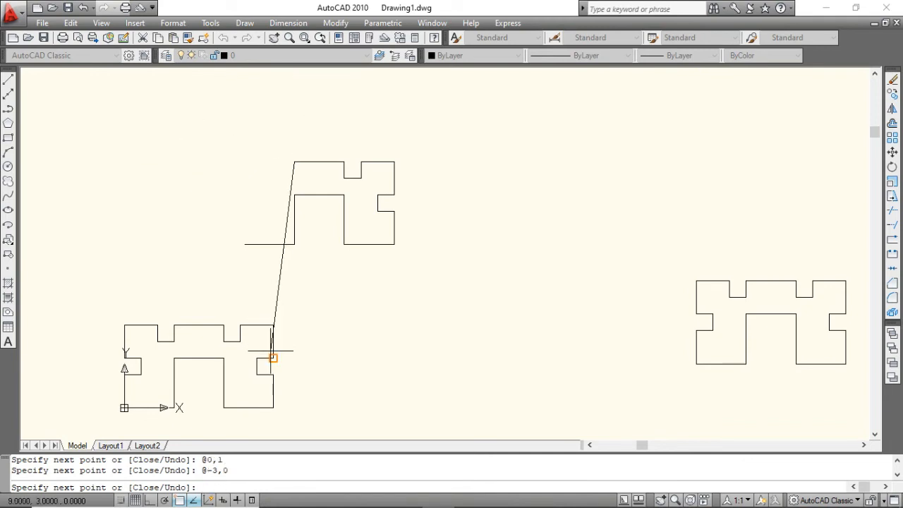
Draw the left notch in the top edge with the relative coordinates @0,-1, @-1,0 and @0,1.
text(@0)
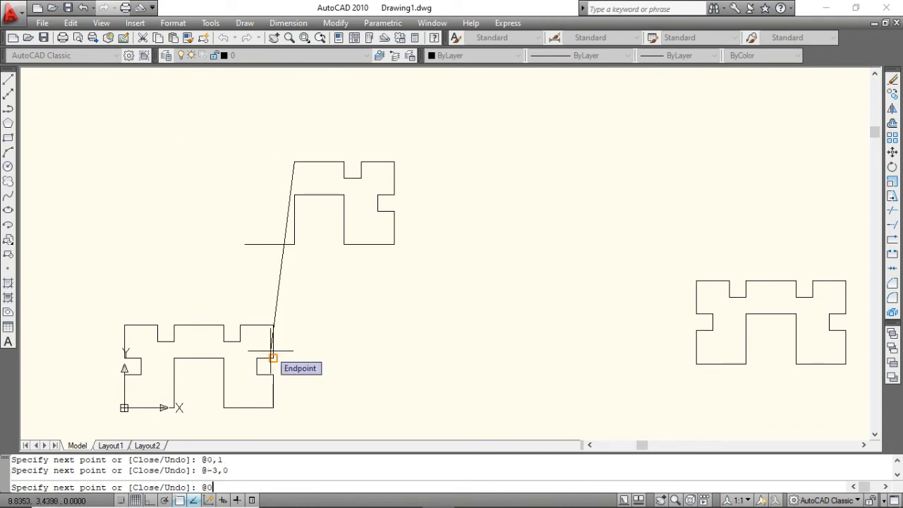
text(,-1)
key(Return)
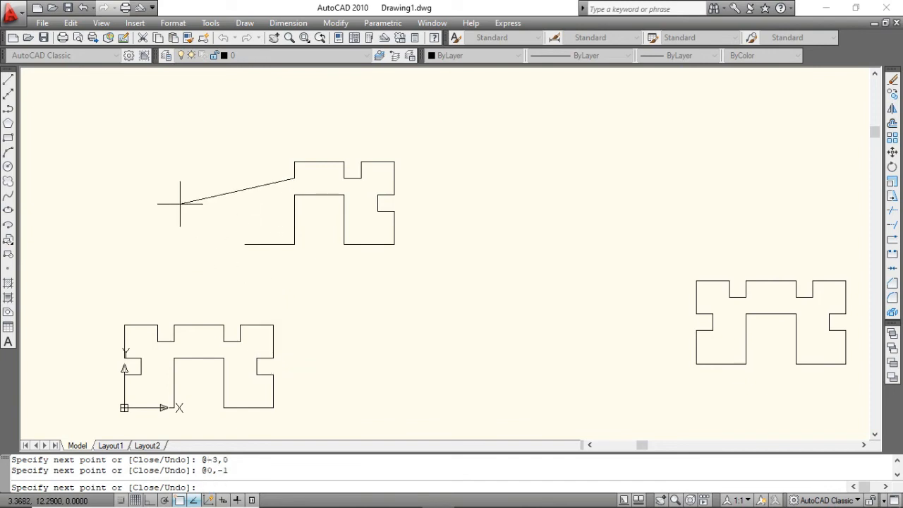
text(@-1,0)
key(Return)
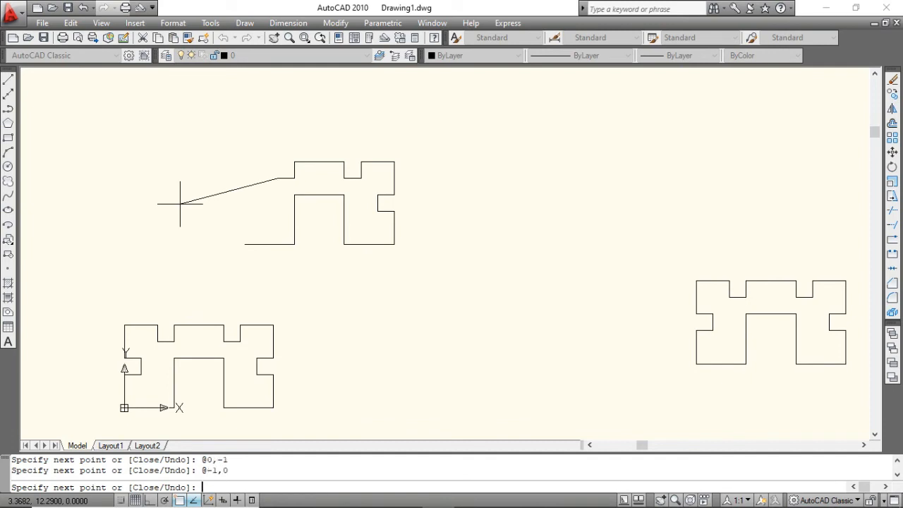
text(@)
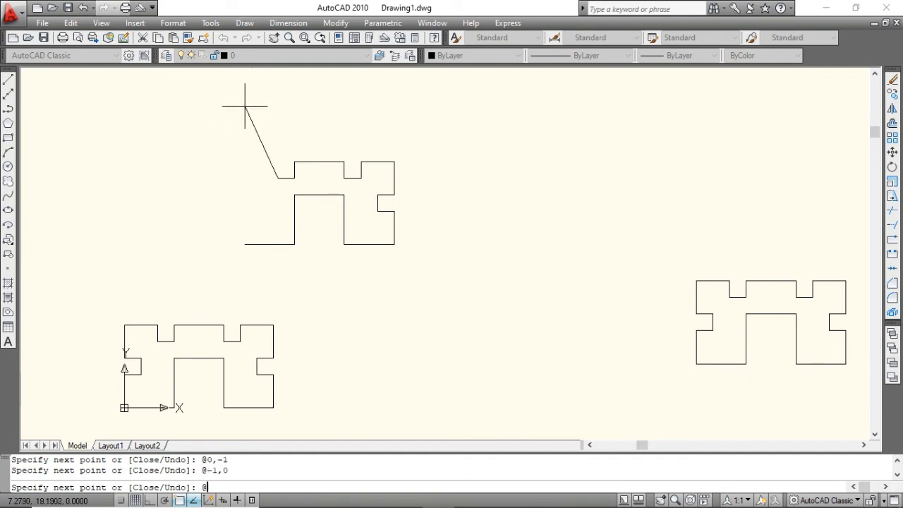
text(0,1)
key(Return)
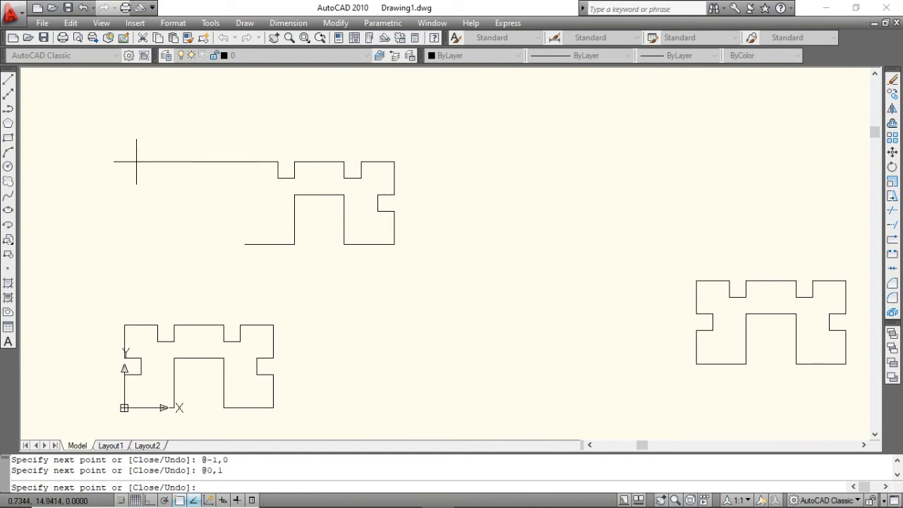
Draw the left top segment with @-2,0 and the upper left edge with @0,-2, following the reference image.
text(@-2,0)
key(Return)
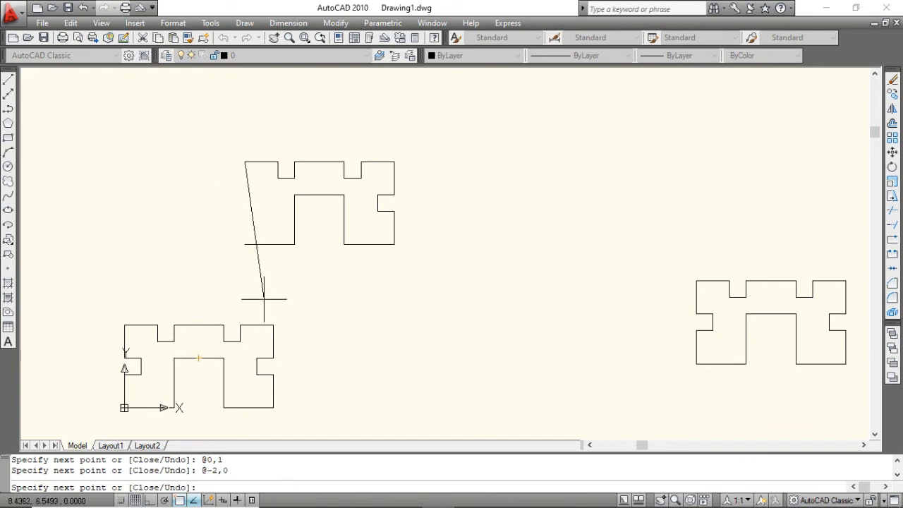
key(alt+Tab)
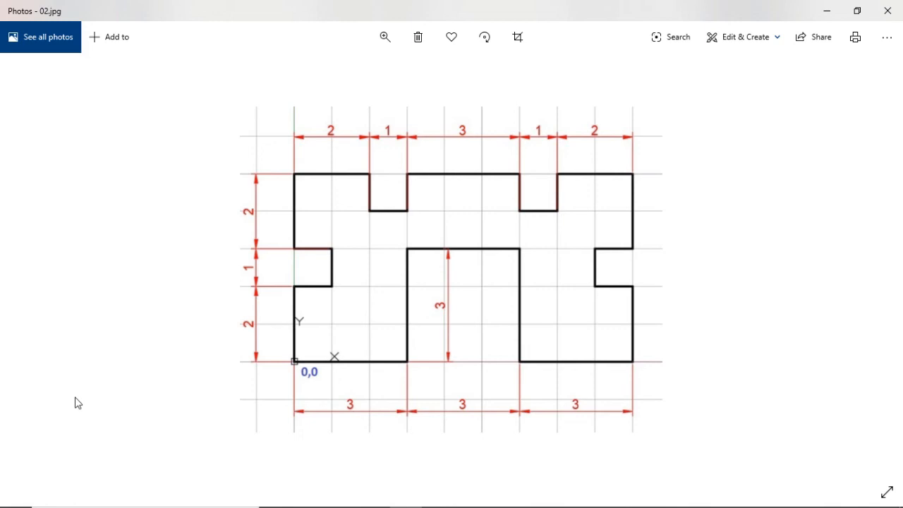
key(alt+Tab)
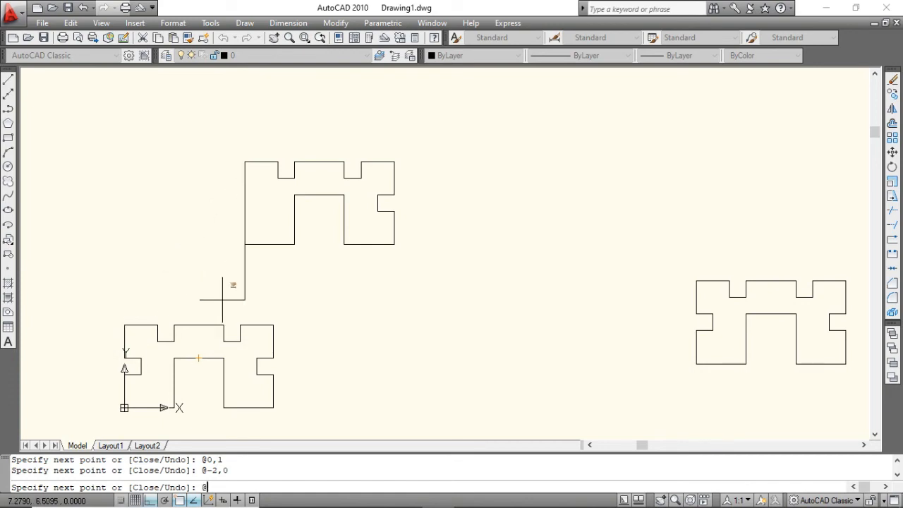
text(@)
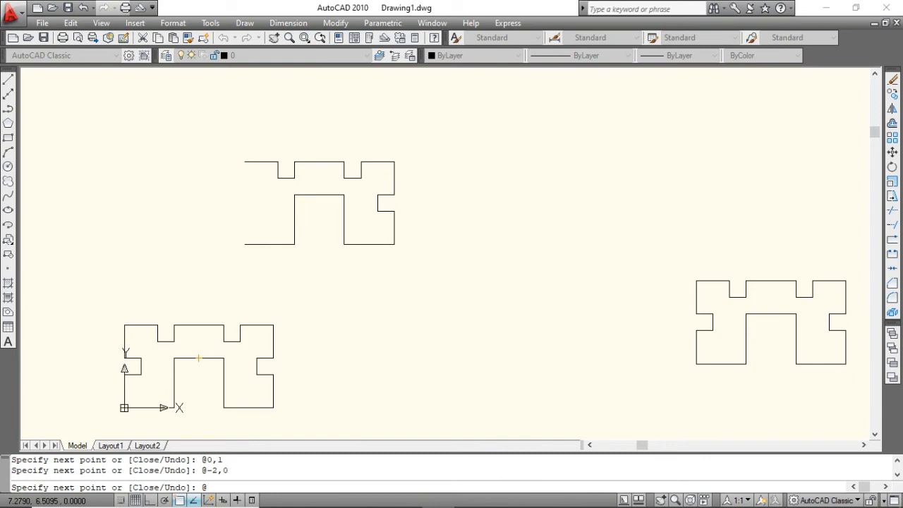
text(0)
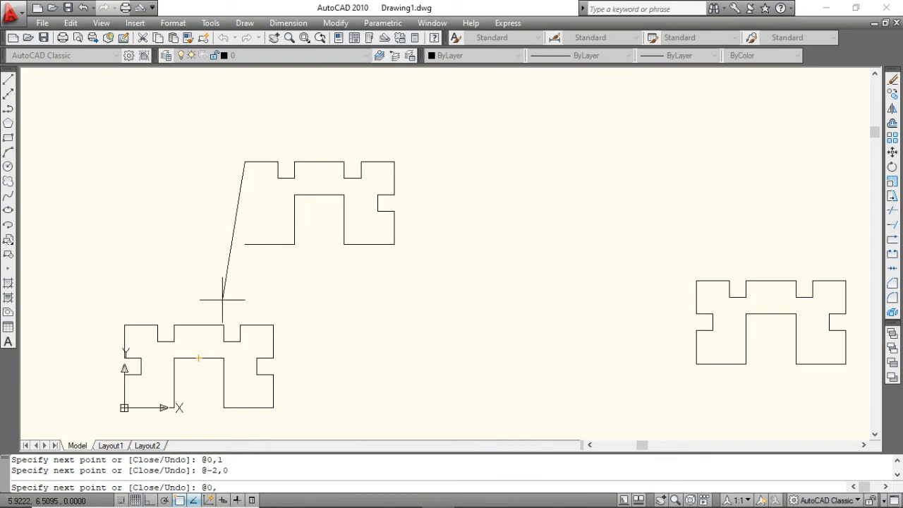
text(,-2)
key(Return)
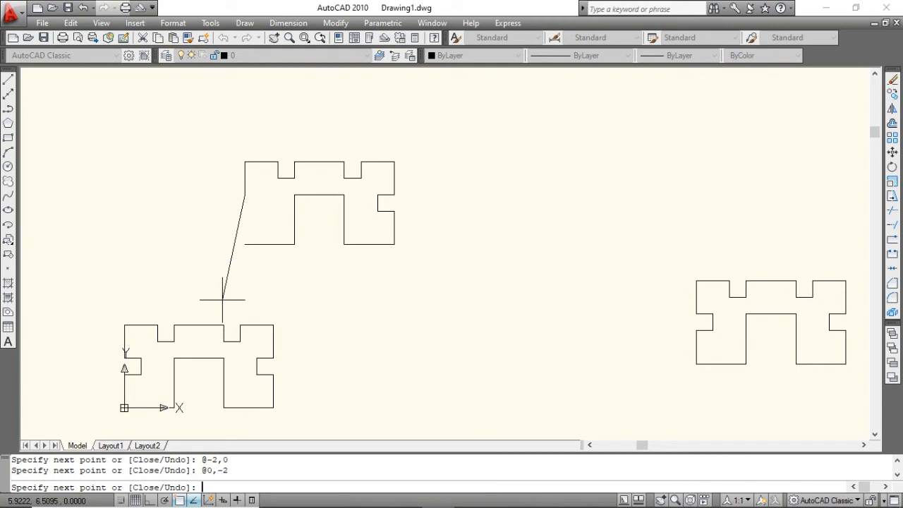
Draw the left side notch with @1,0, @0,-1 and @-1,0, and close the outline with the Close option.
text(@1,0)
key(Return)
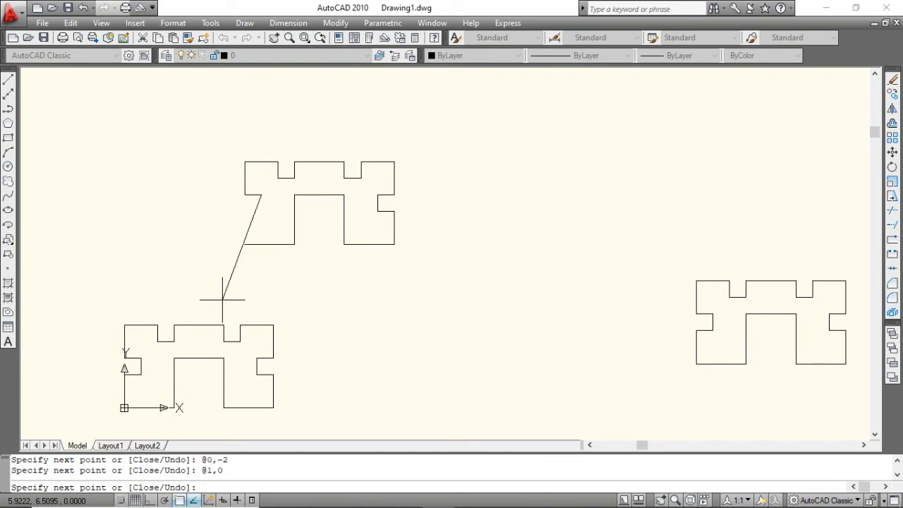
text(@0,-1)
key(Return)
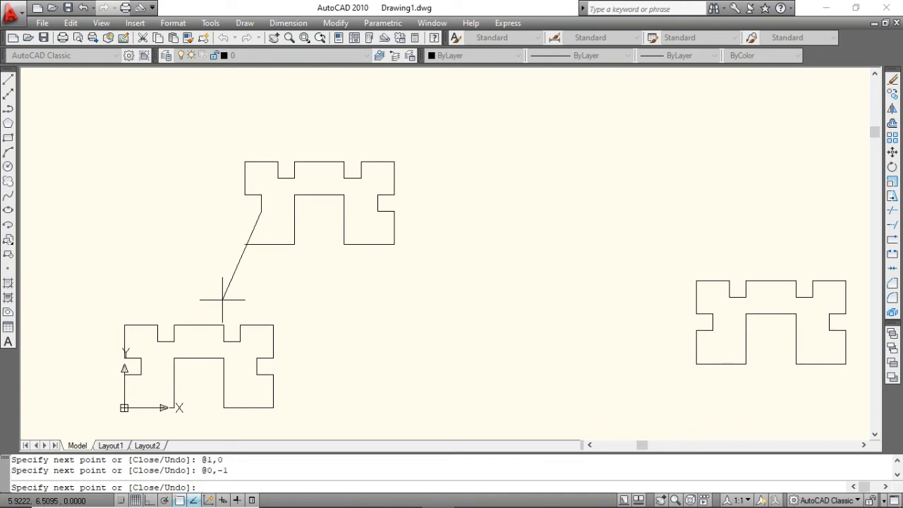
text(@-1,0)
key(Return)
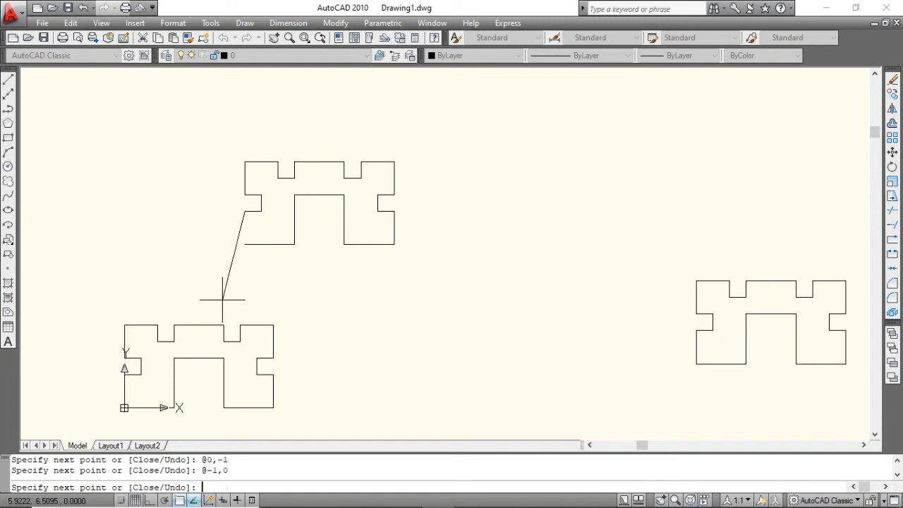
text(c)
key(Return)
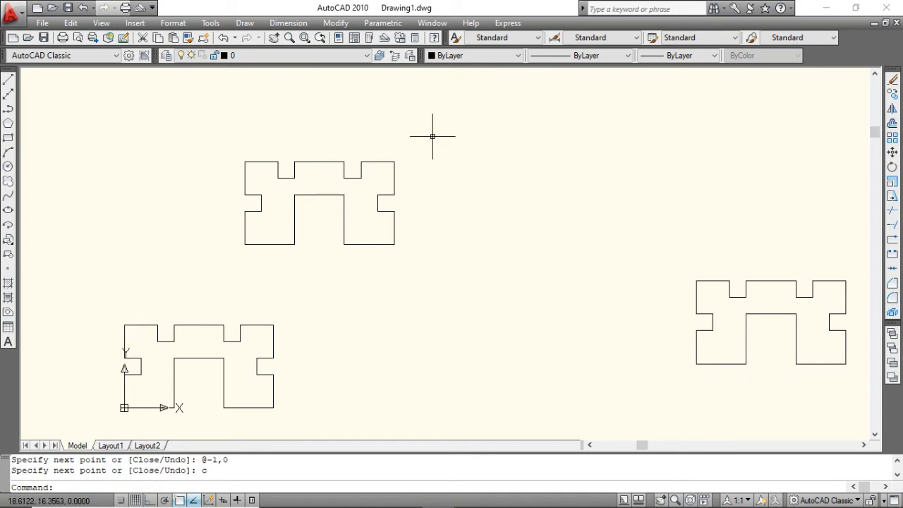
Start a new line outline in the empty space between the existing outlines, using polar coordinates @3<0 for the bottom segment and @3<90 upward.
mouse_move(434, 140)
middle_down()
mouse_move(351, 169)
mouse_move(298, 164)
middle_up()
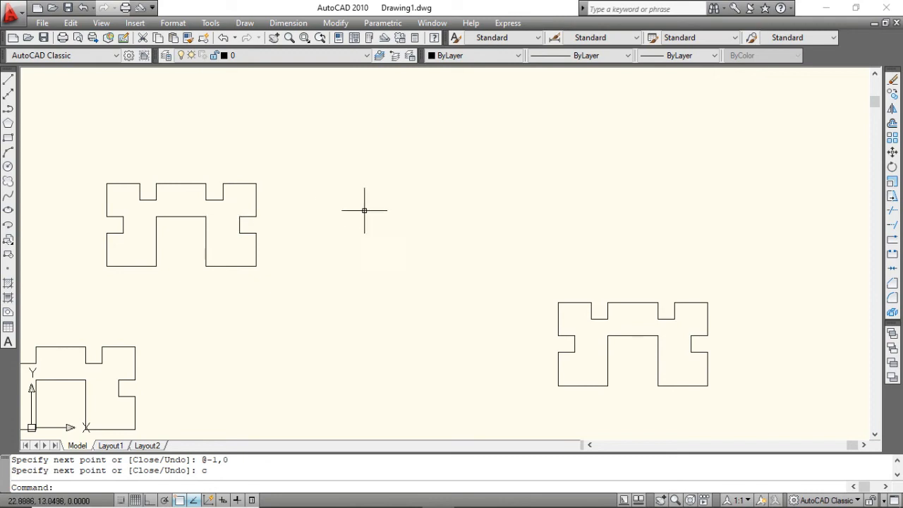
mouse_move(371, 233)
middle_down()
mouse_move(385, 238)
mouse_move(302, 259)
middle_up()
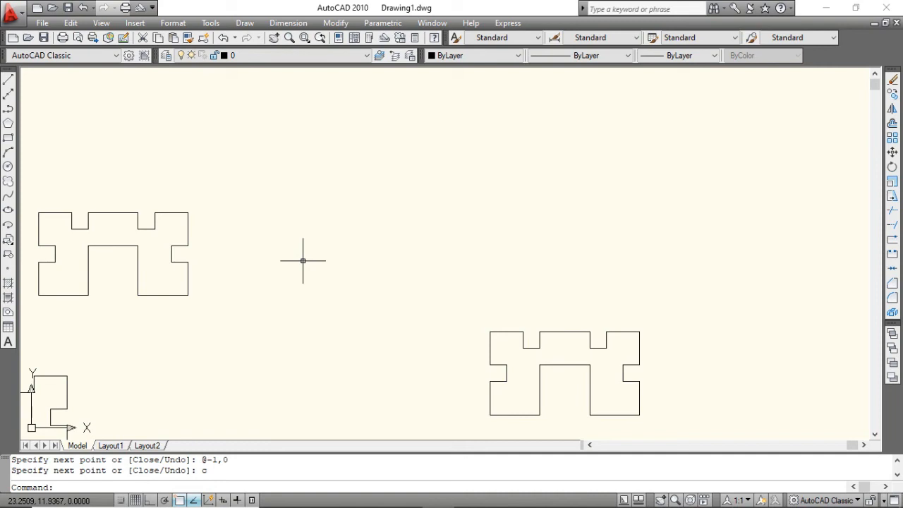
text(l)
key(Return)
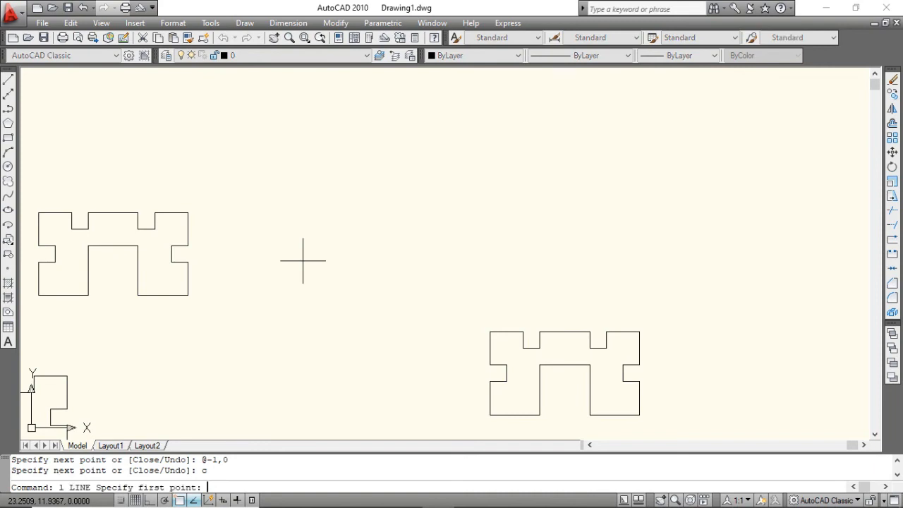
click(316, 267)
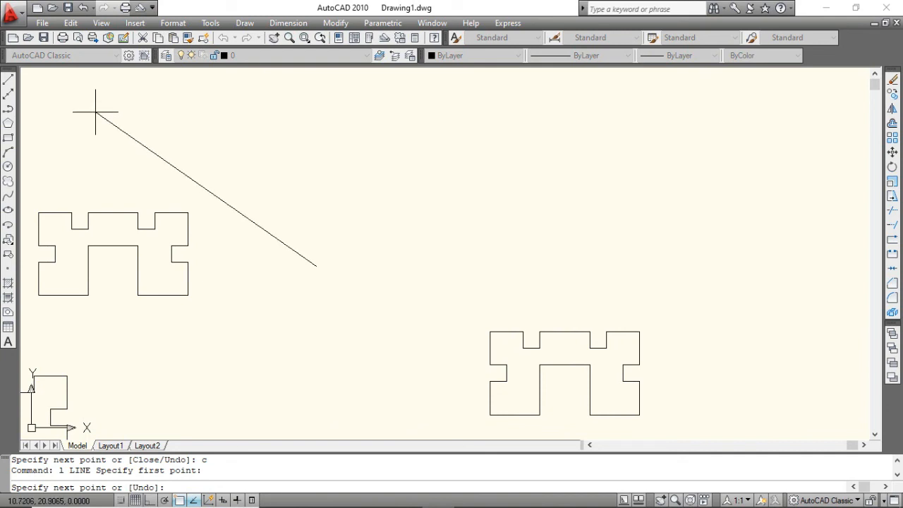
text(@3)
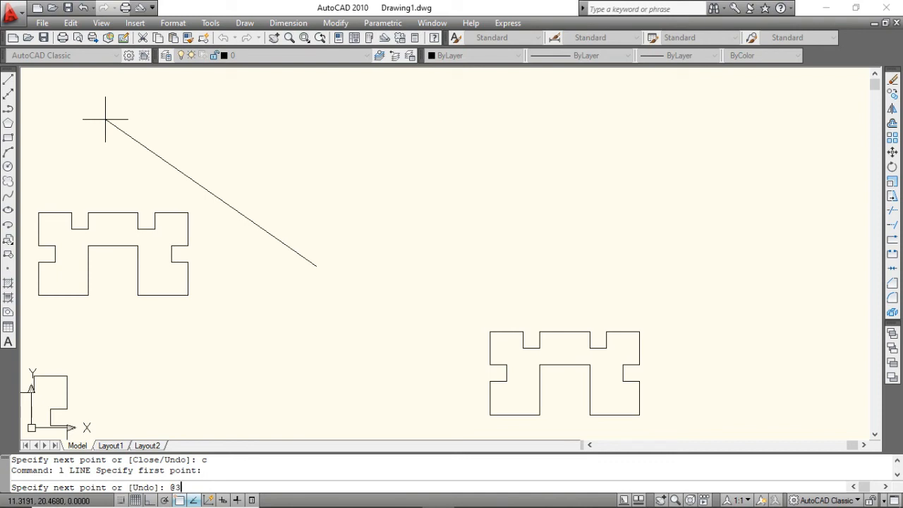
text(<0)
key(Return)
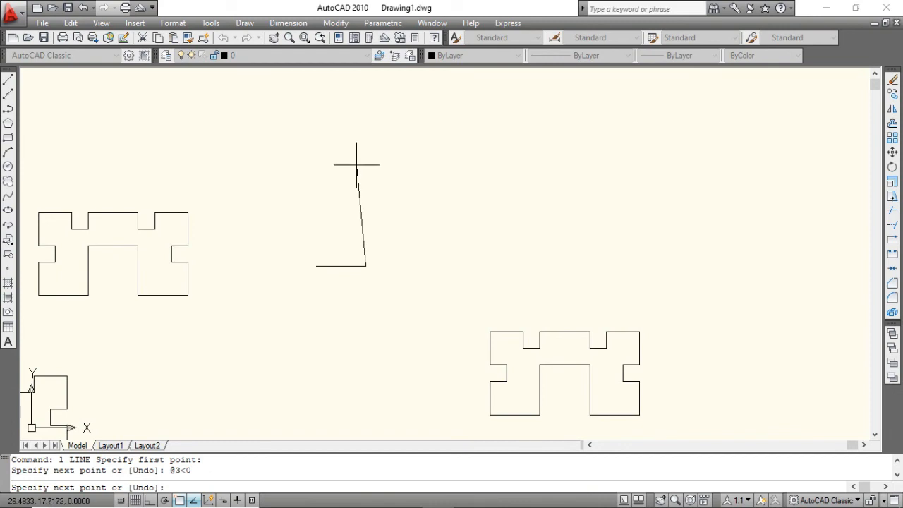
text(@3<90)
key(Return)
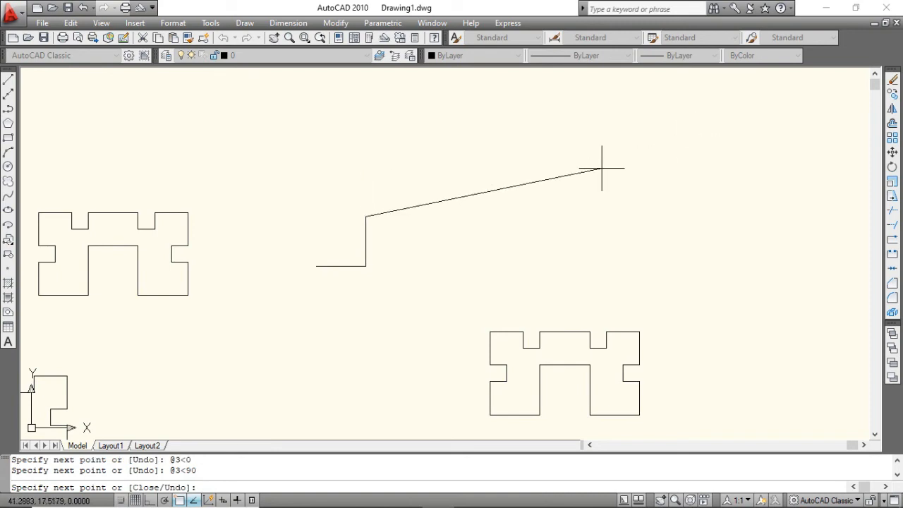
text(@3<)
text(90)
key(Return)
key(ctrl+z)
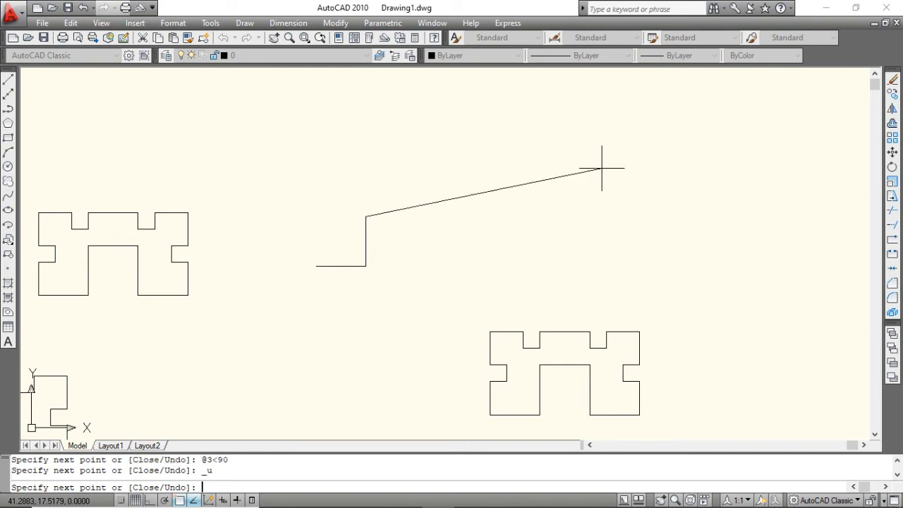
Draw the central opening's top edge with @3<0, its right side with @3<270 and the right bottom segment with @3<0.
text(@3<0)
key(Return)
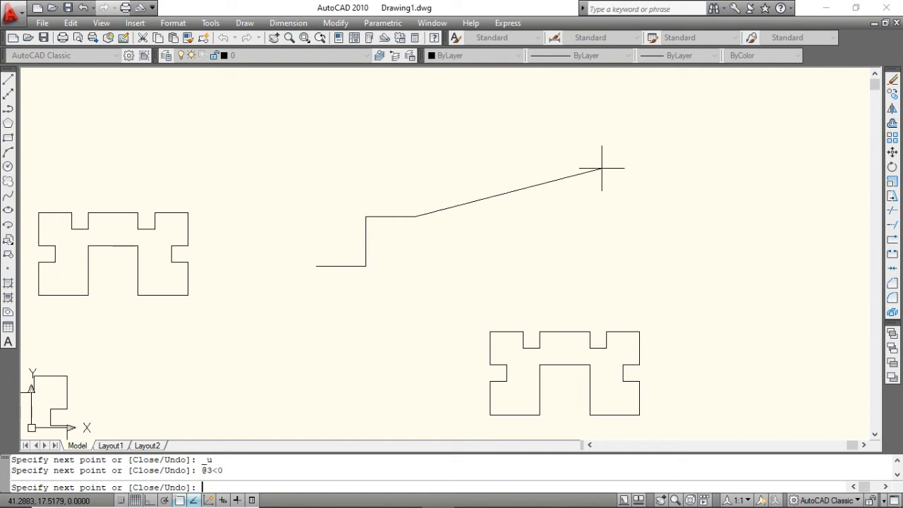
text(@3<270)
key(Return)
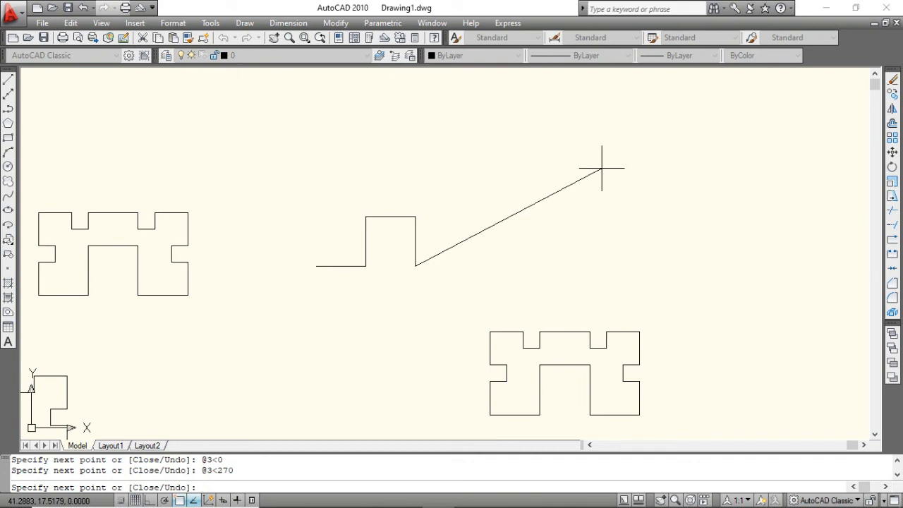
text(@3<0)
key(Return)
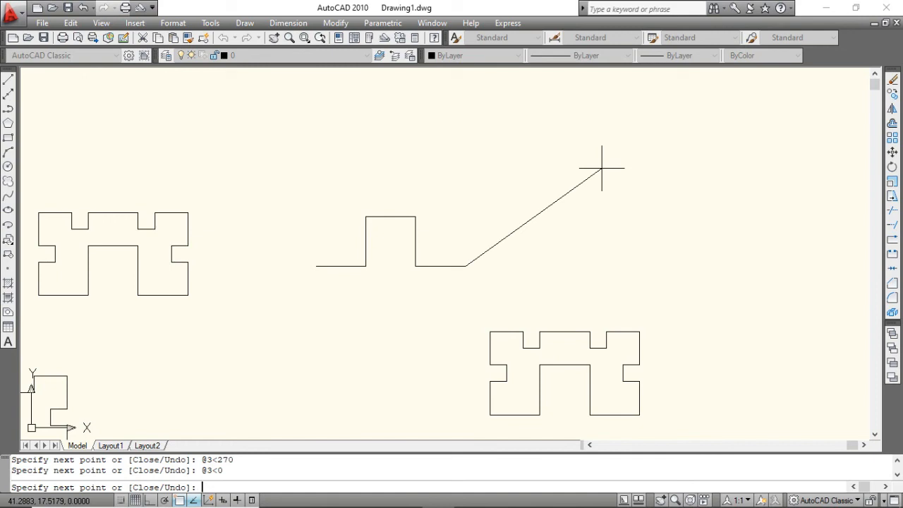
Draw the lower right edge upward from the right bottom segment with @2<90.
text(@2)
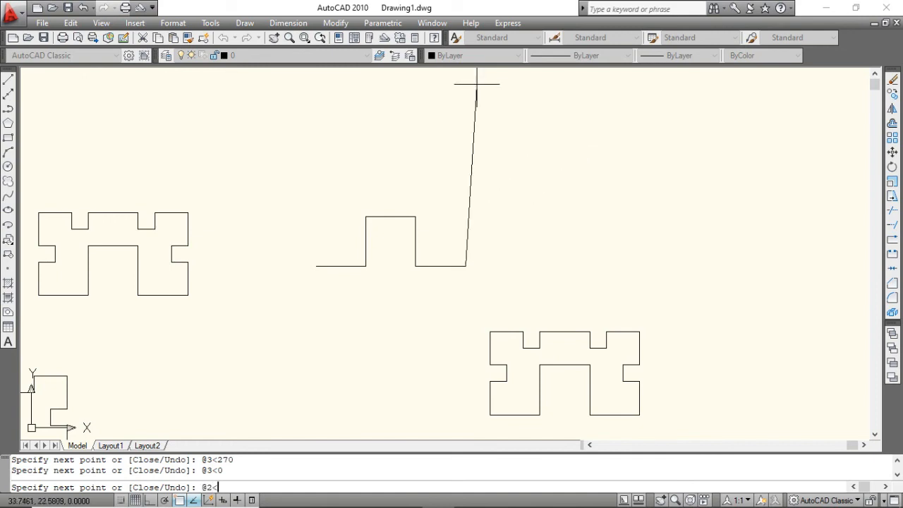
text(<90)
key(Return)
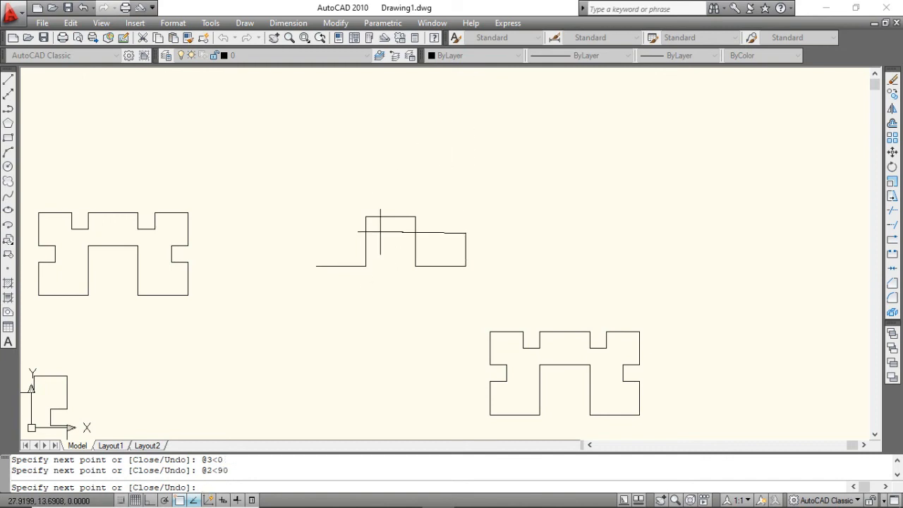
Draw the right side notch with the polar entries @1<180, @1<90 and @1<0.
text(@1)
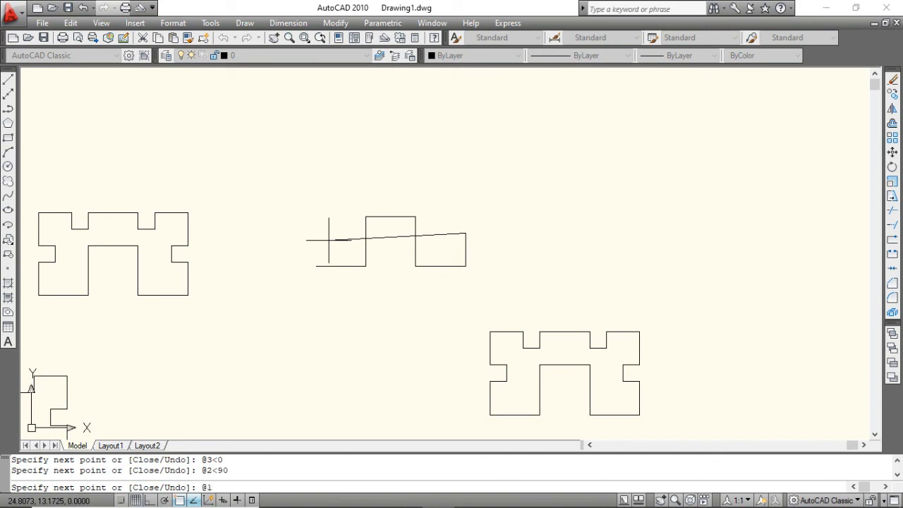
text(<180)
key(Return)
text(@1<90)
key(Return)
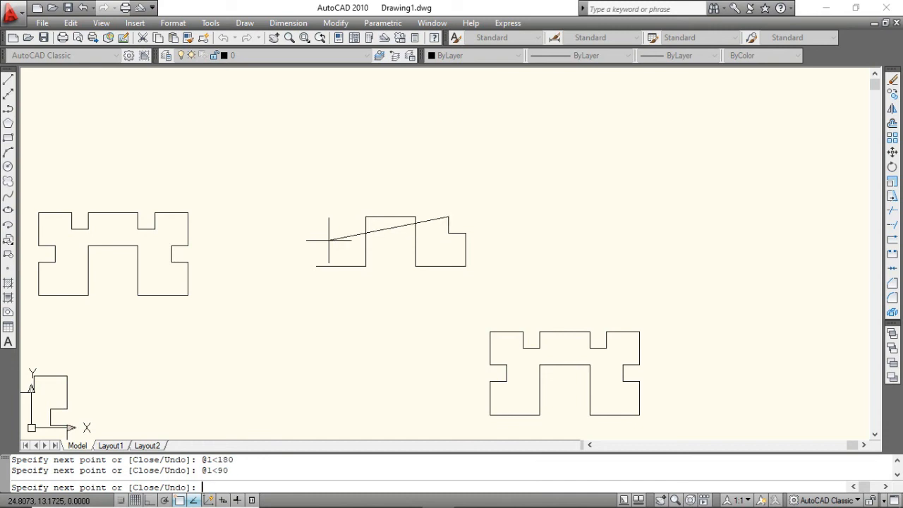
text(@1<0)
key(Return)
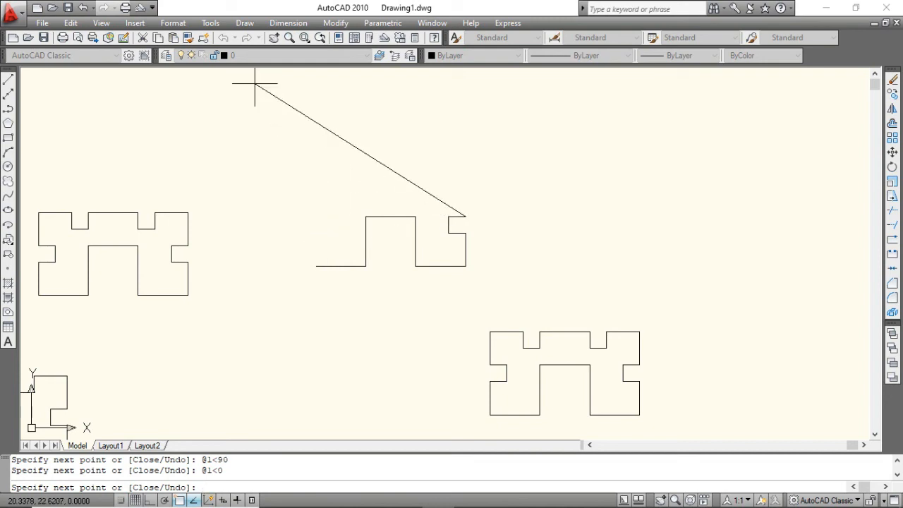
Draw the upper right edge with @2<90 and the right top segment with @2<180.
text(@2<90)
key(Return)
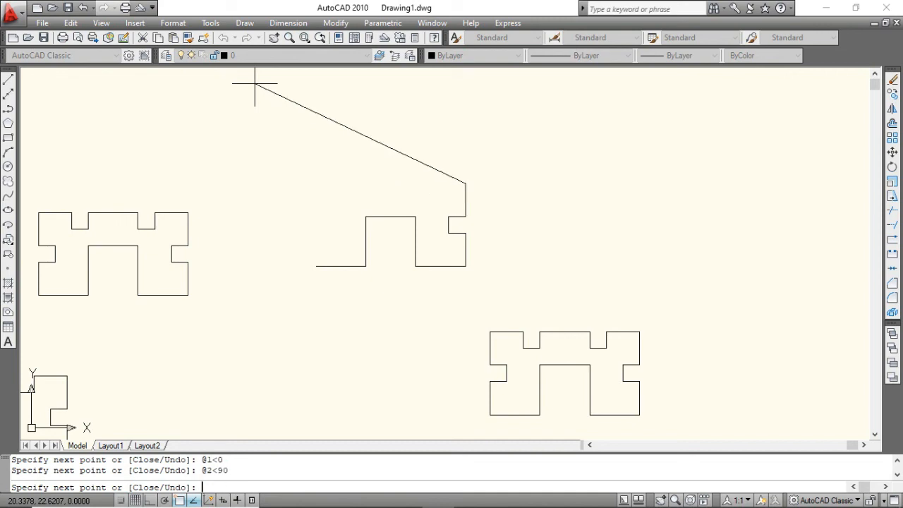
text(@2<180)
key(Return)
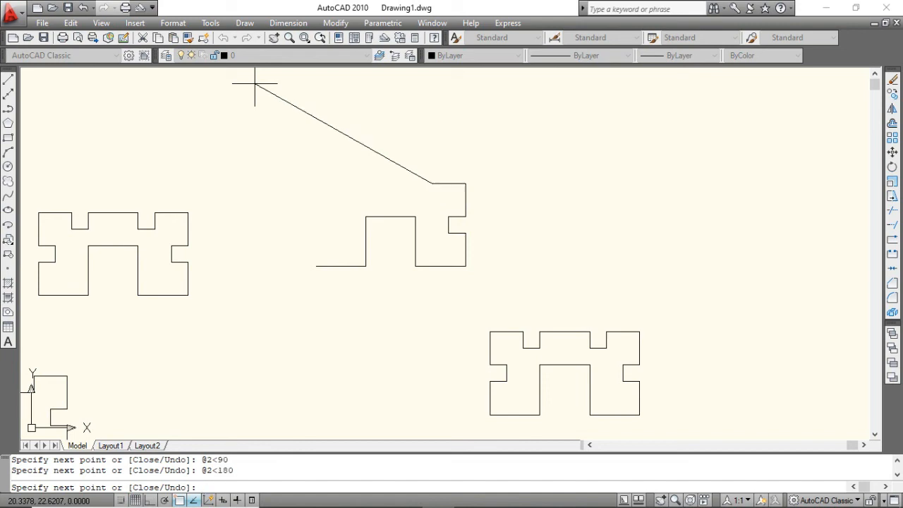
Draw the right notch of the top edge with @1<270, @1<180 and @1<90.
text(@1<270)
key(Return)
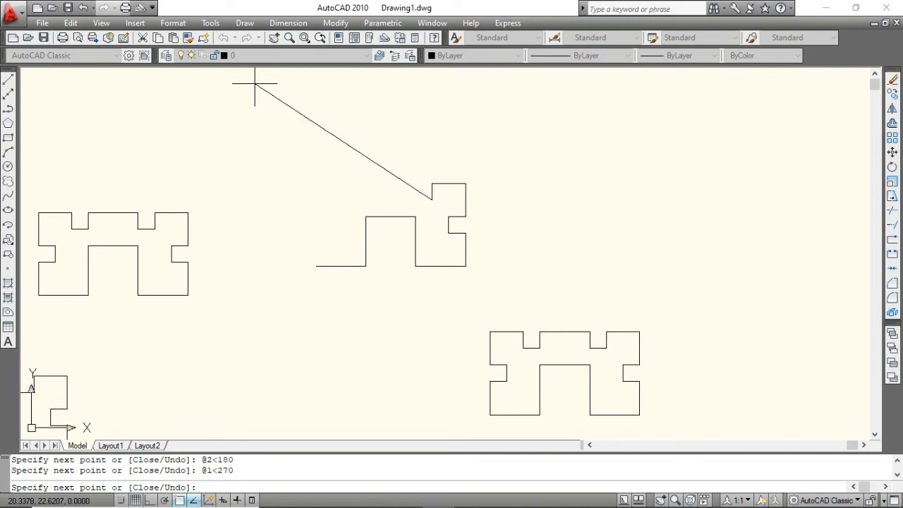
text(@1<180)
key(Return)
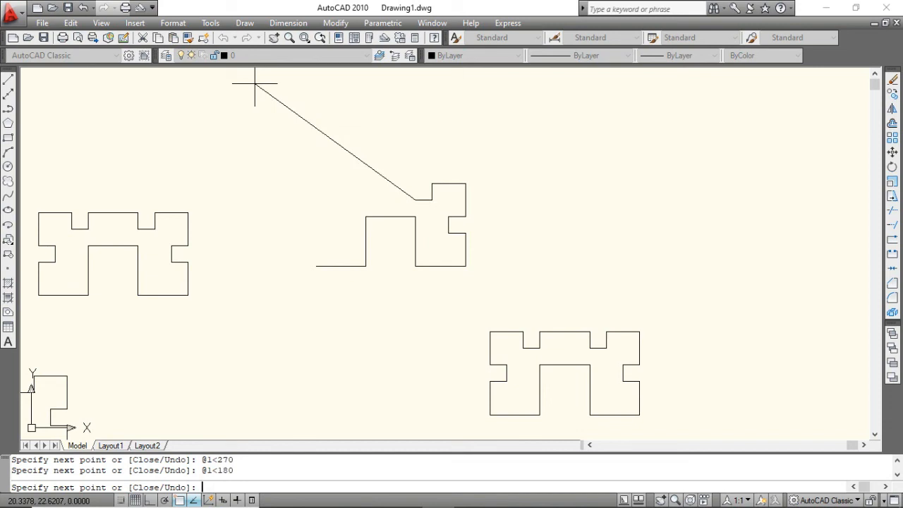
text(@1<90)
key(Return)
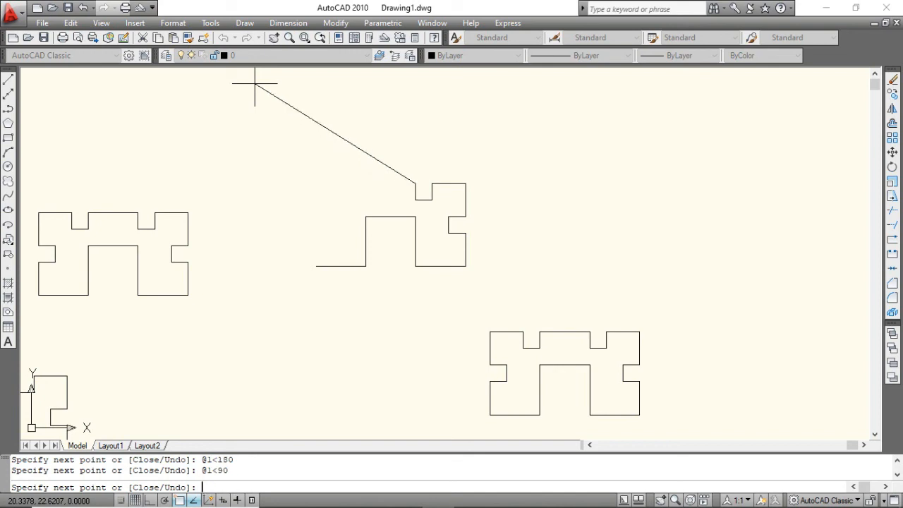
Draw the central top segment with @3<180 and the left top notch with @1<270, @1<180 and @1<90.
text(@3<180)
key(Return)
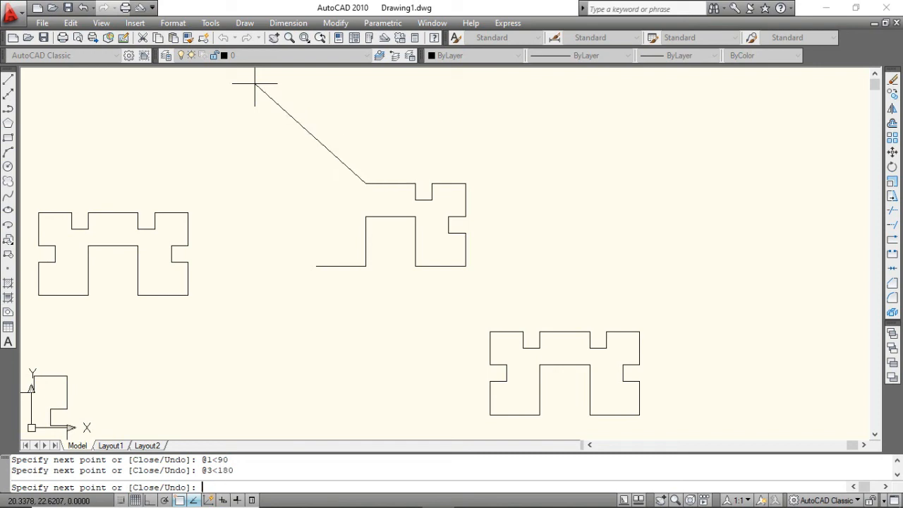
text(@1<270)
key(Return)
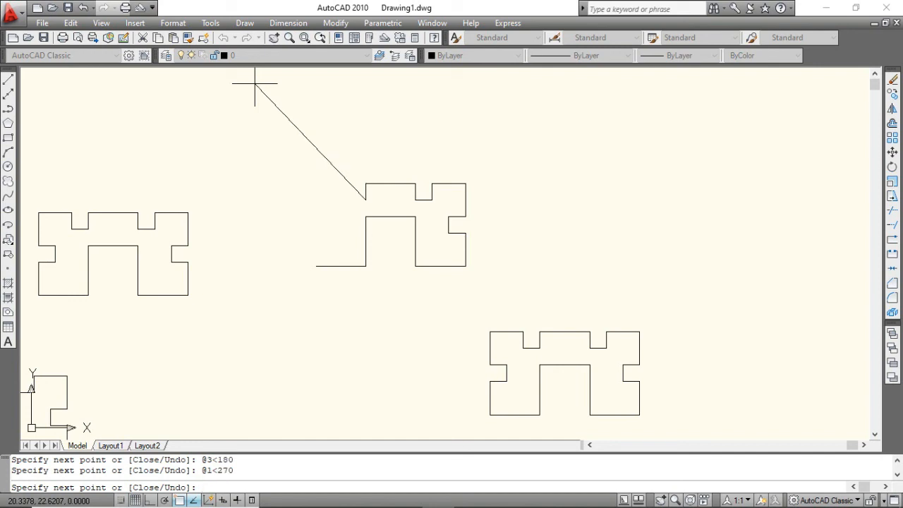
text(@1<180)
key(Return)
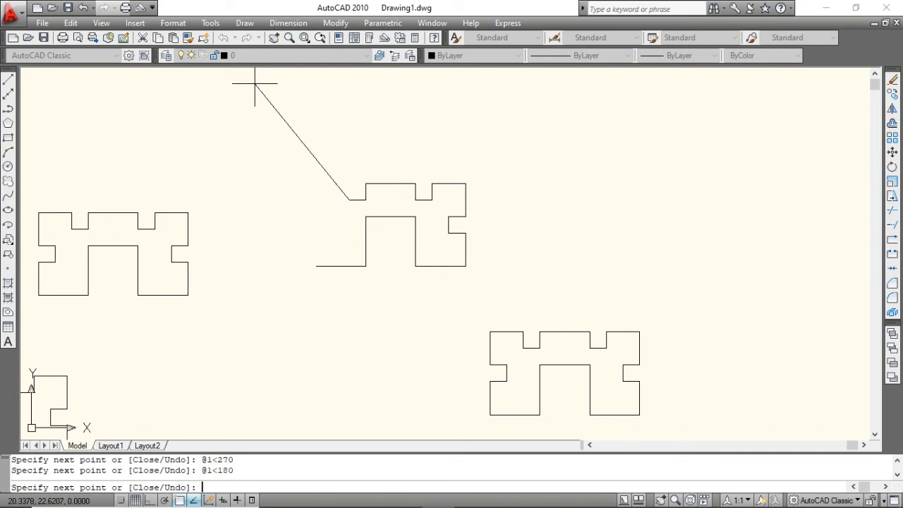
text(@1<90)
key(Return)
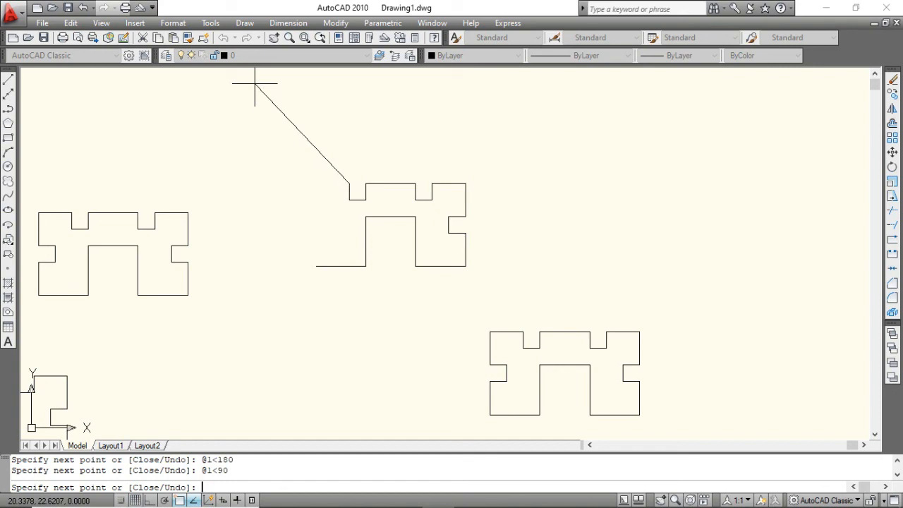
Draw the left top segment with @2<180 and the upper left edge with @2<270.
text(@2<180)
key(Return)
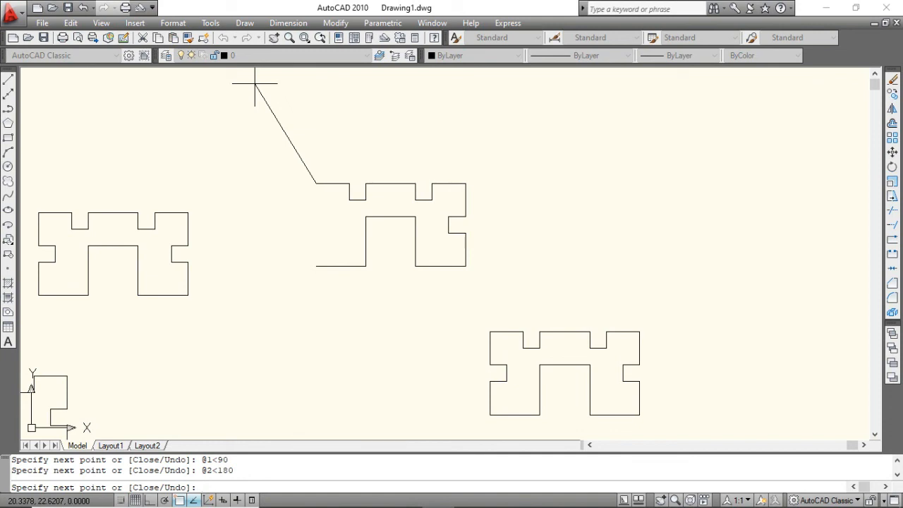
text(@2<270)
key(Return)
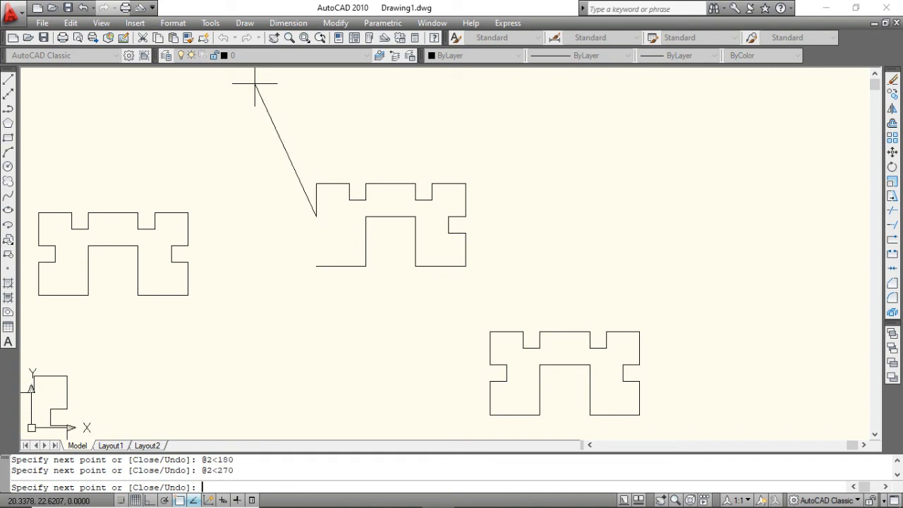
Draw the left side notch with @1<0, @1<270 and @1<180, and close the polar outline with the Close option.
text(@1<0)
key(Return)
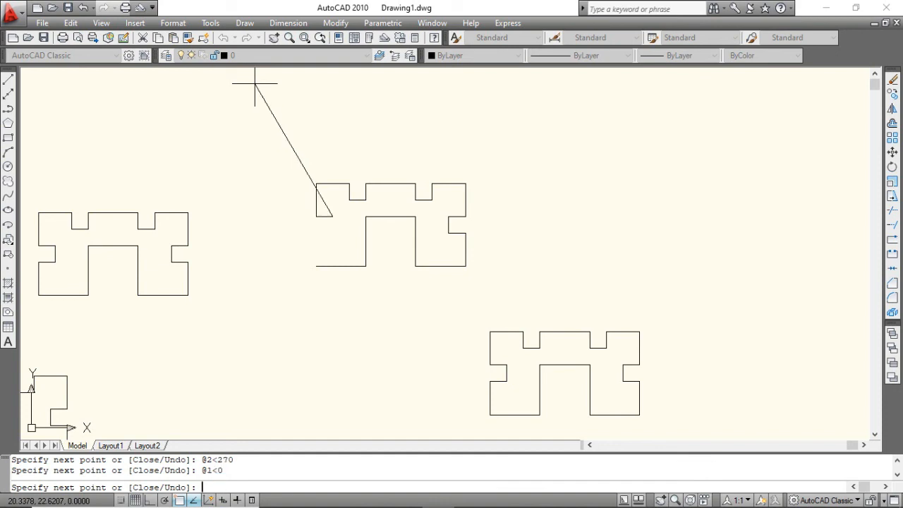
text(@1<270)
key(Return)
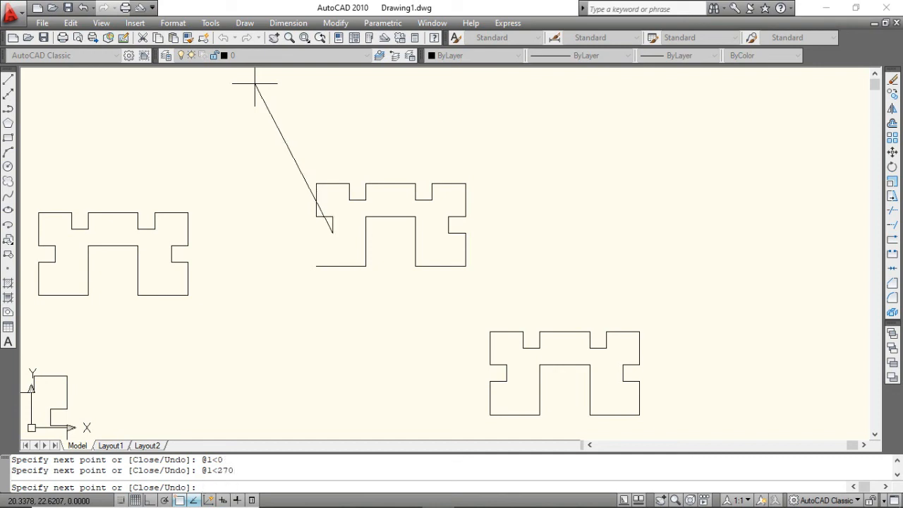
text(@1<180)
key(Return)
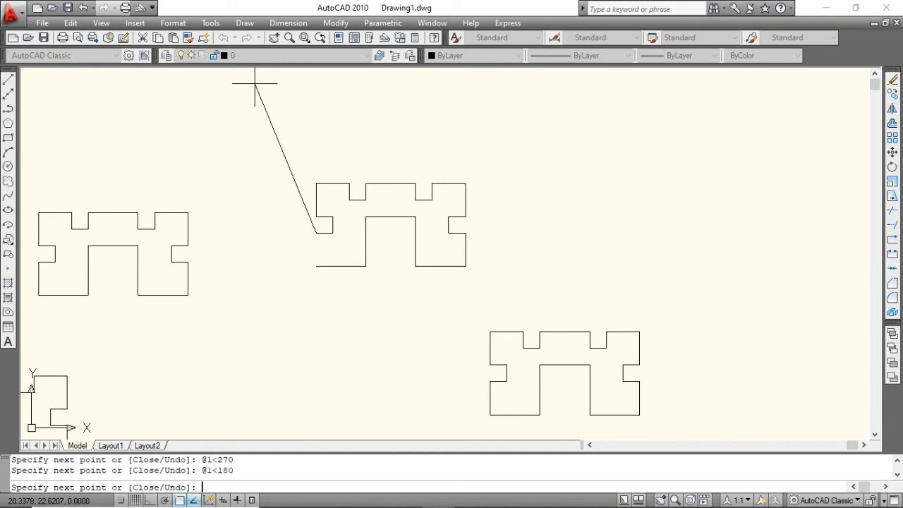
text(c)
key(Return)
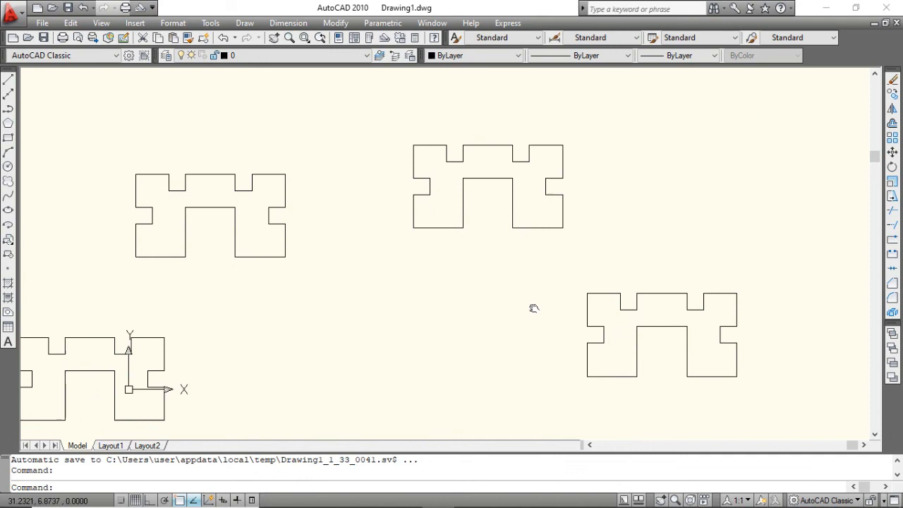
middle_drag(532, 306, 566, 273)
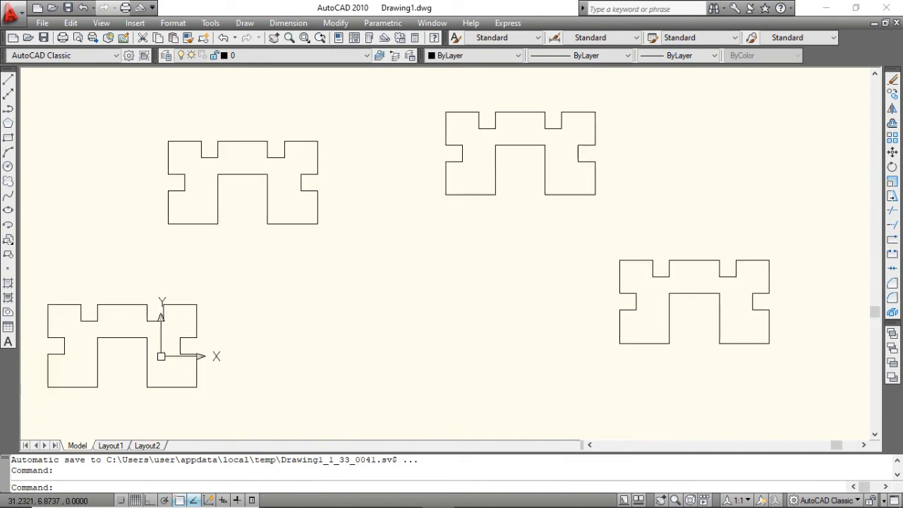